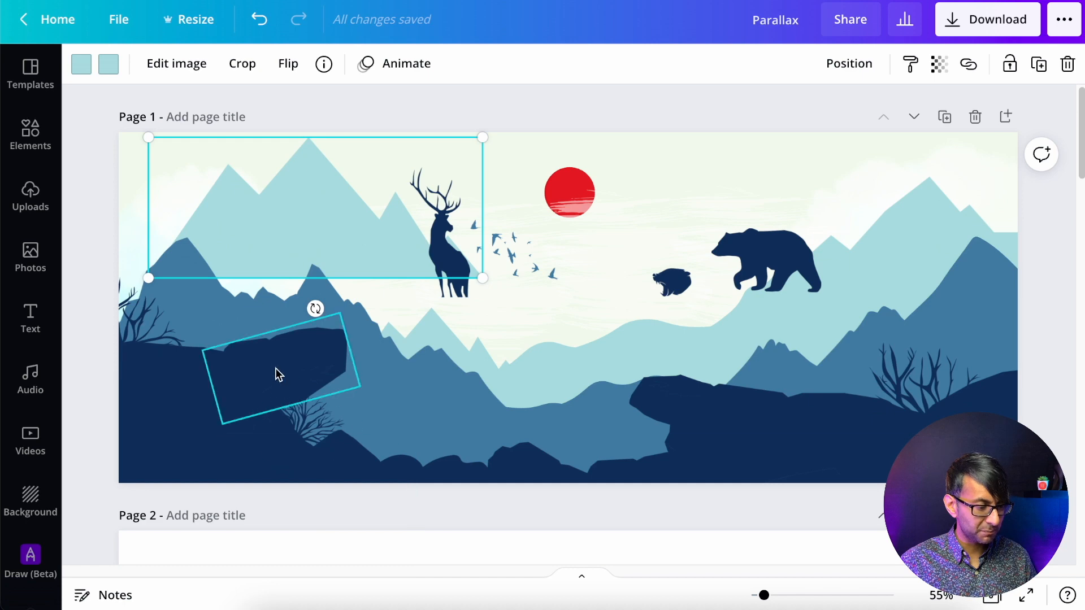
- Try moving the dark foreground rocks and the mountain shapes away from their places in the page 1 scene
{"action": "left_click_drag", "start_coordinate": [562, 467], "coordinate": [579, 324]}
{"action": "left_click_drag", "start_coordinate": [704, 405], "coordinate": [706, 273]}
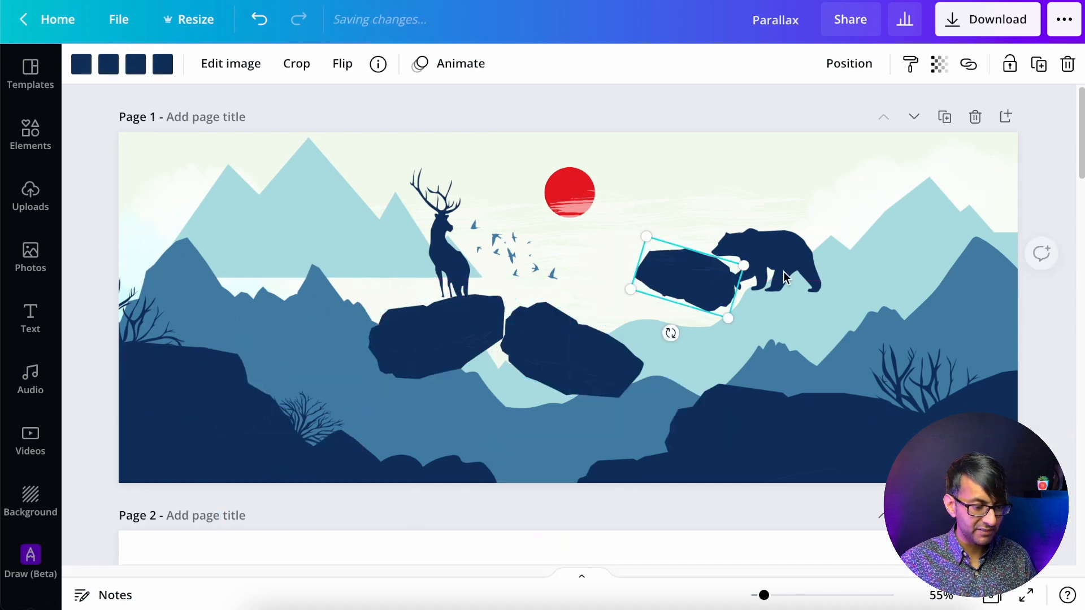
{"action": "left_click_drag", "start_coordinate": [906, 237], "coordinate": [819, 201]}
{"action": "left_click_drag", "start_coordinate": [942, 307], "coordinate": [842, 288]}
- Undo all the element moves on page 1 back to the assembled mountain scene
{"action": "key", "text": "ctrl+z"}
{"action": "key", "text": "ctrl+z"}
{"action": "key", "text": "ctrl+z"}
{"action": "key", "text": "ctrl+z"}
{"action": "key", "text": "ctrl+z"}
{"action": "key", "text": "ctrl+z"}
{"action": "key", "text": "ctrl+z"}
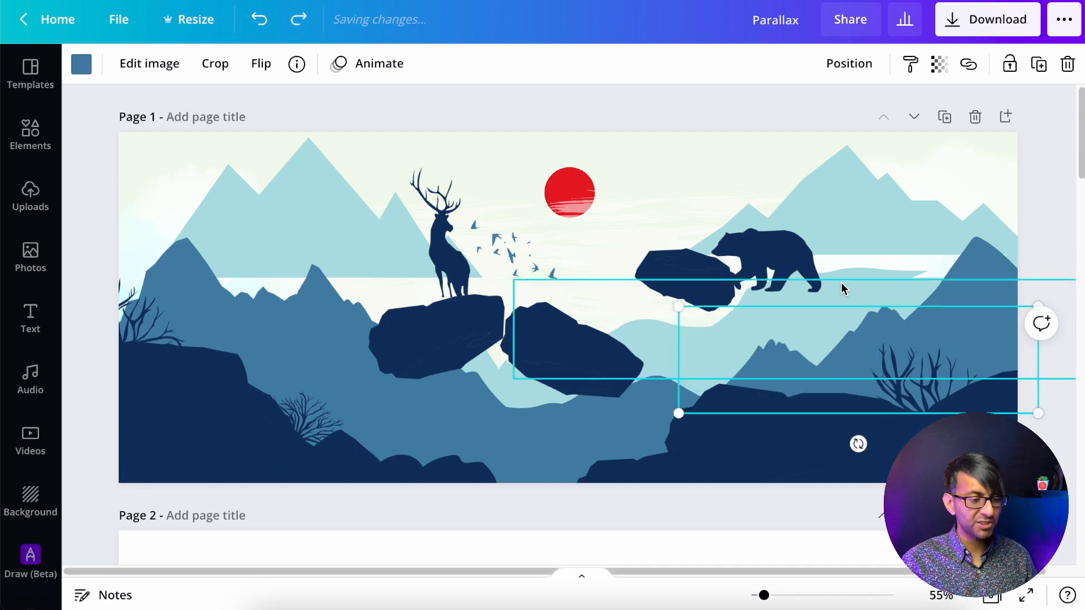
{"action": "key", "text": "ctrl+z"}
{"action": "key", "text": "ctrl+z"}
{"action": "key", "text": "ctrl+z"}
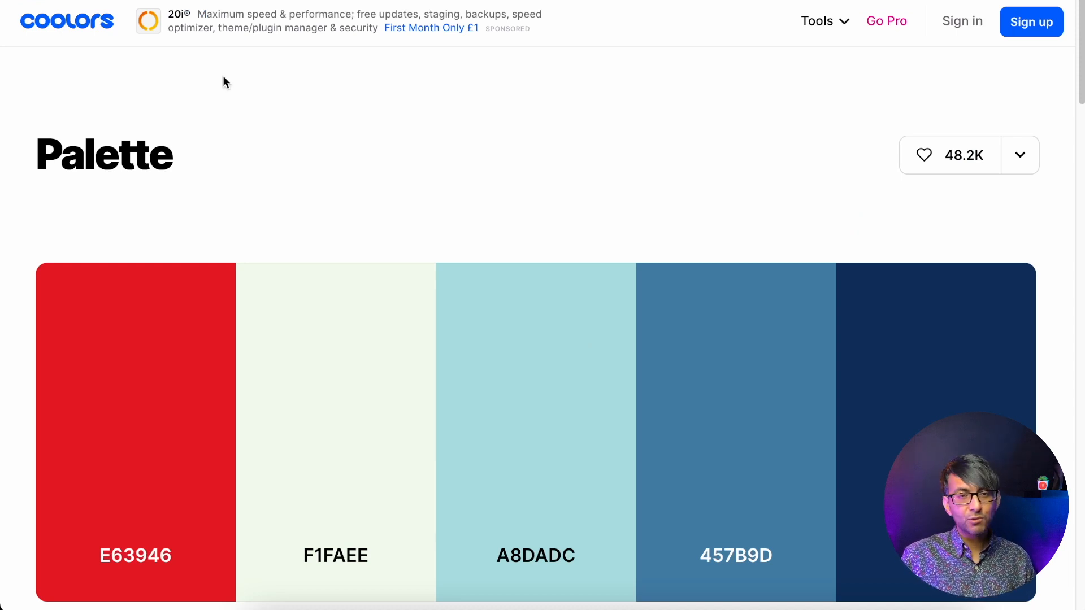
- Switch to the Coolors palette page, open Explore Palettes and look through the trending color schemes
{"action": "scroll", "coordinate": [300, 286], "scroll_direction": "down", "scroll_amount": 2}
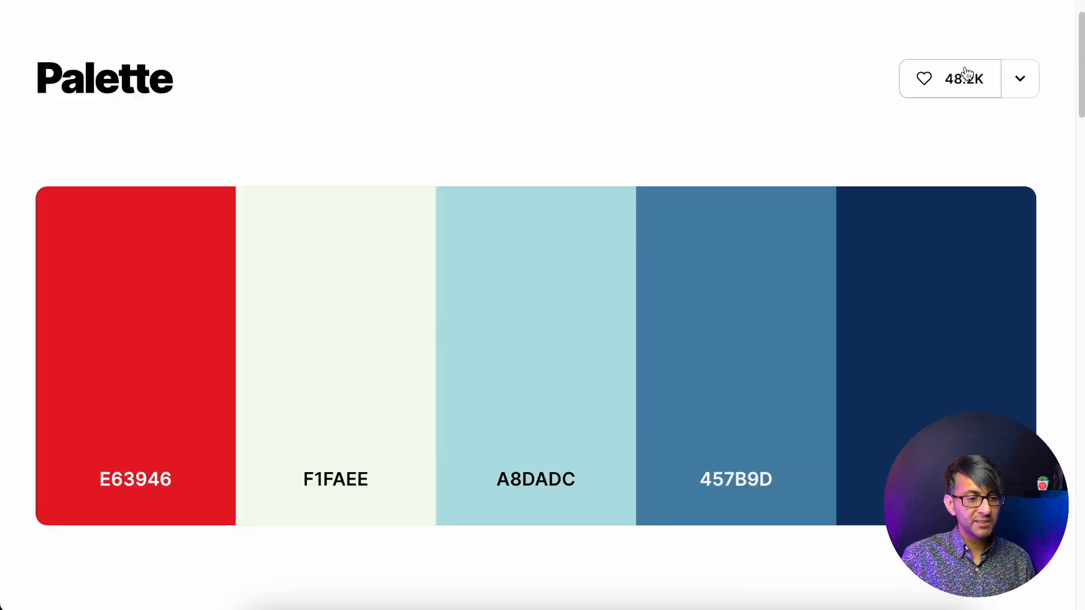
{"action": "scroll", "coordinate": [704, 139], "scroll_direction": "up", "scroll_amount": 2}
{"action": "mouse_move", "coordinate": [837, 22]}
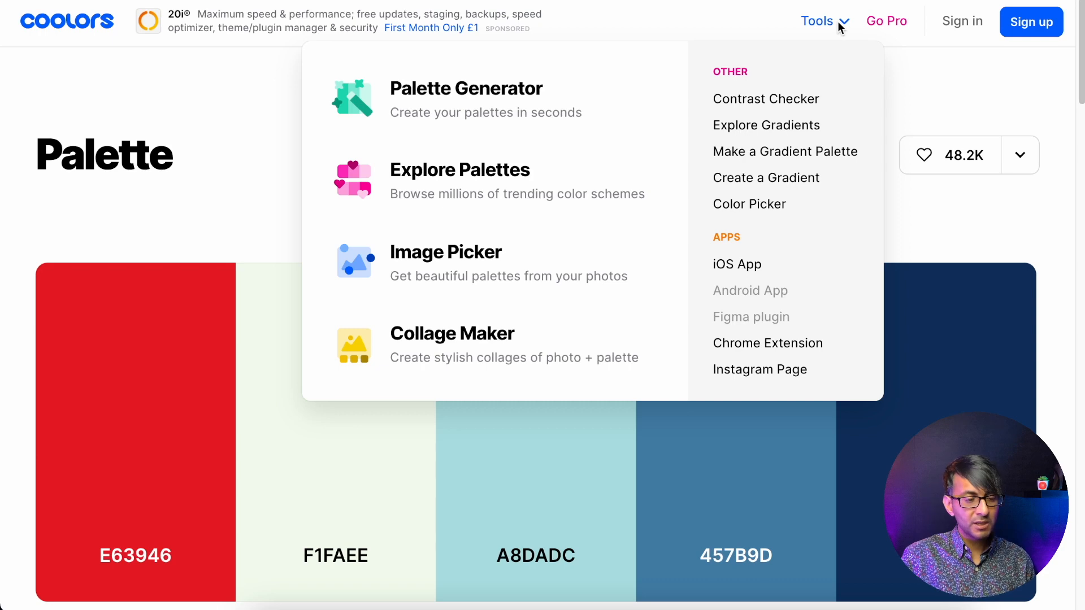
{"action": "left_click", "coordinate": [492, 179]}
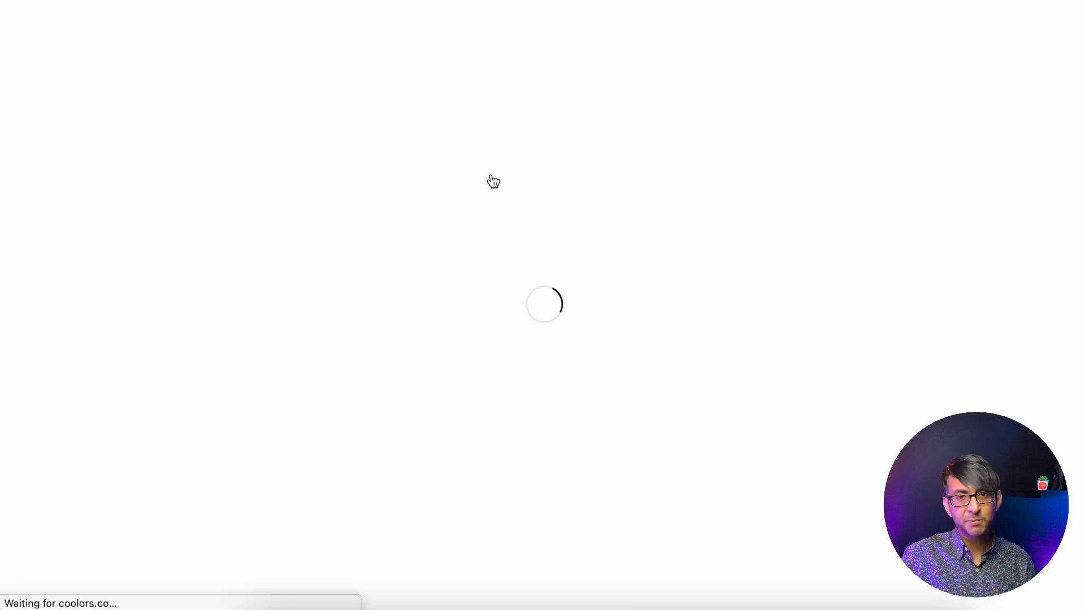
{"action": "scroll", "coordinate": [695, 370], "scroll_direction": "down", "scroll_amount": 10}
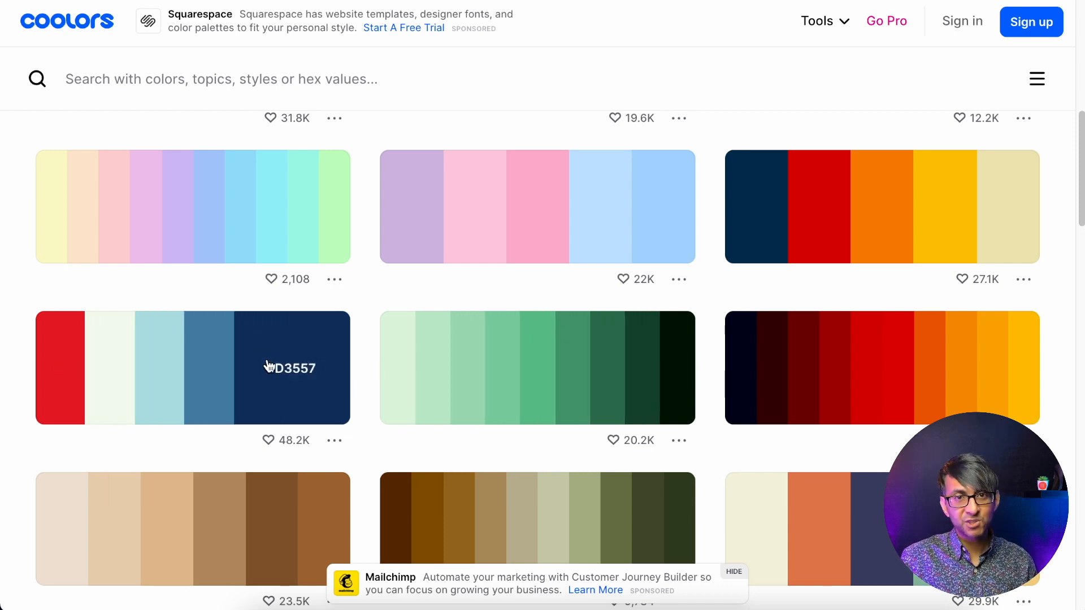
{"action": "left_click", "coordinate": [544, 214]}
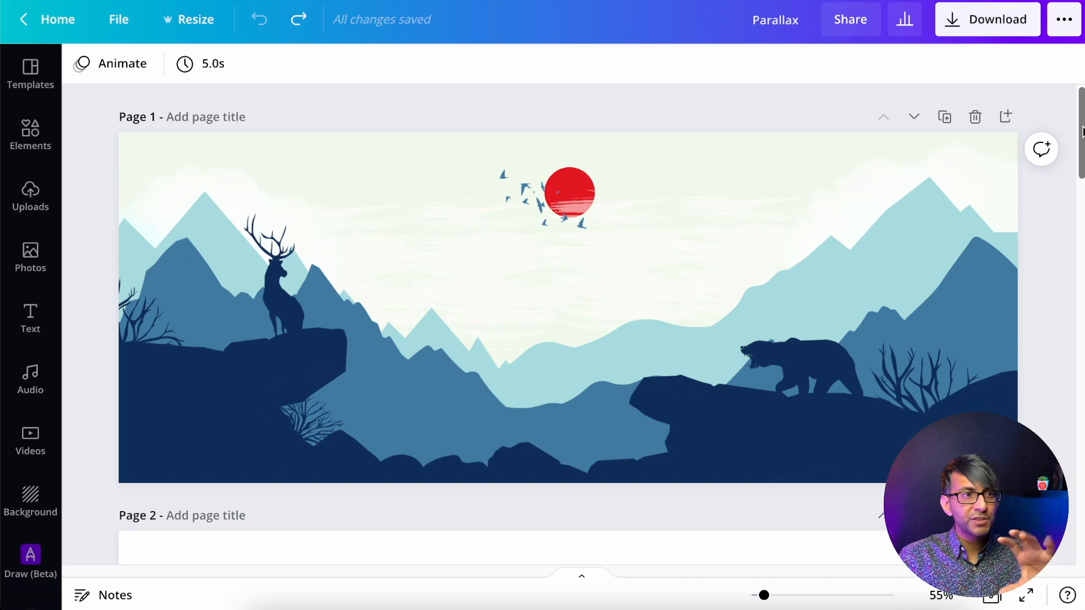
- Switch to the Parallax design in Canva and review its separate layer pages from page 1 down to page 6
{"action": "scroll", "coordinate": [1082, 132], "scroll_direction": "down", "scroll_amount": 5}
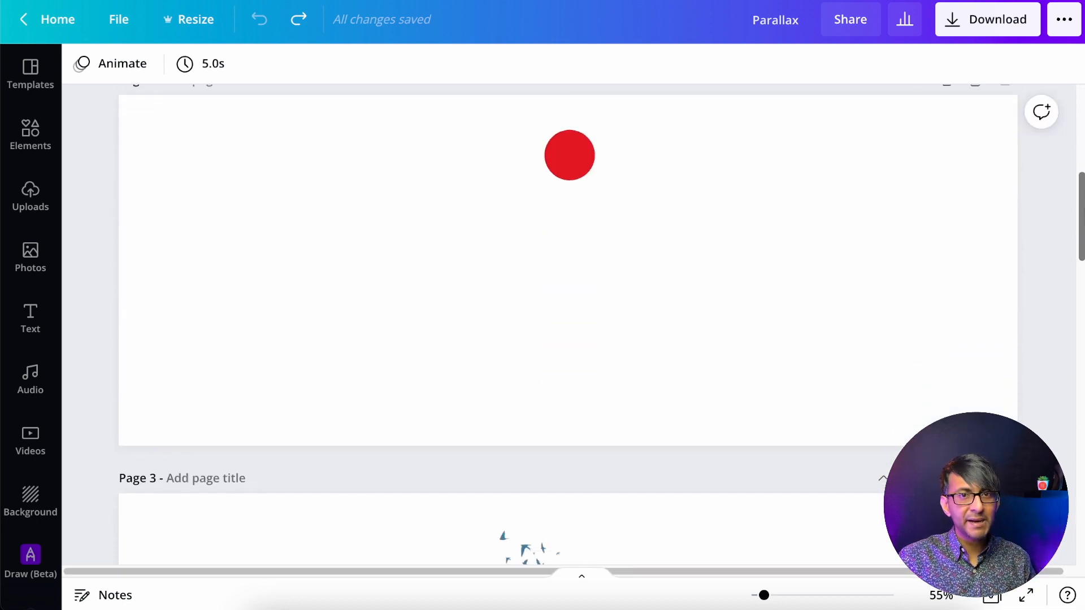
{"action": "scroll", "coordinate": [1080, 326], "scroll_direction": "down", "scroll_amount": 7}
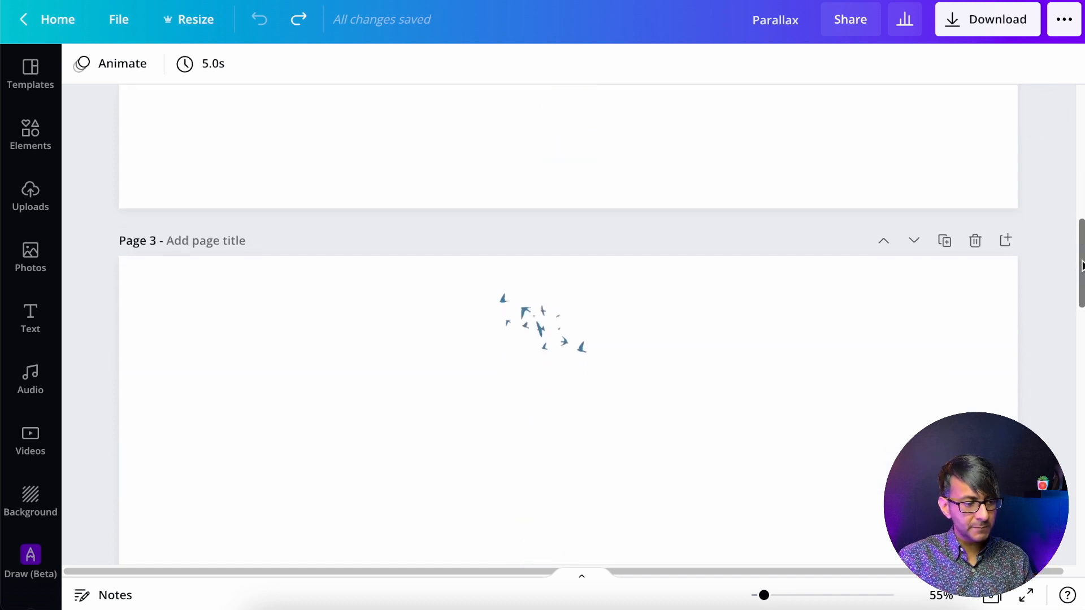
{"action": "scroll", "coordinate": [1080, 326], "scroll_direction": "down", "scroll_amount": 4}
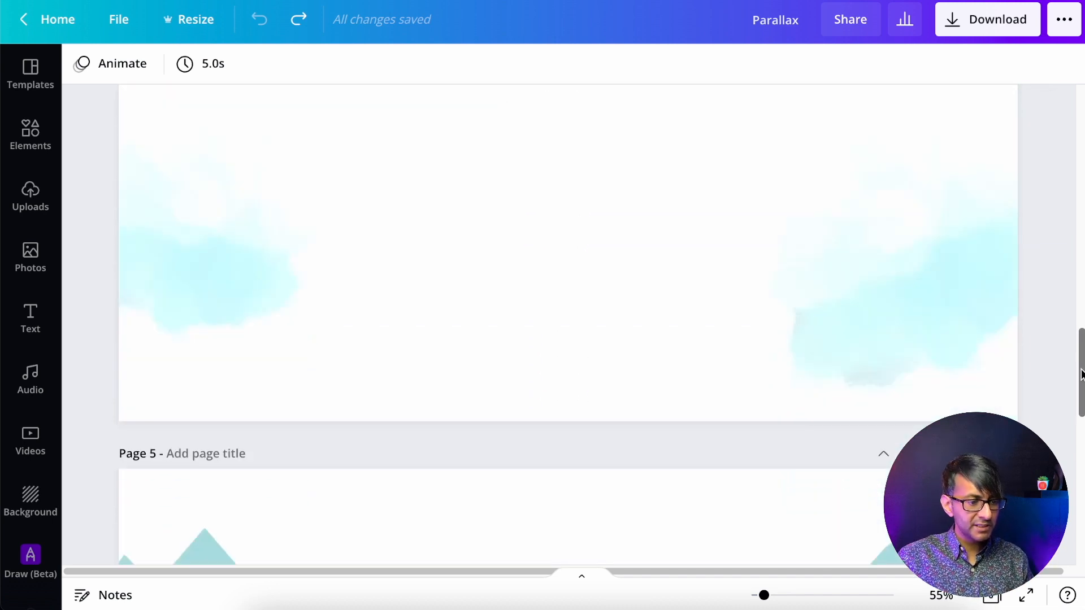
{"action": "left_click_drag", "start_coordinate": [78, 182], "coordinate": [822, 279]}
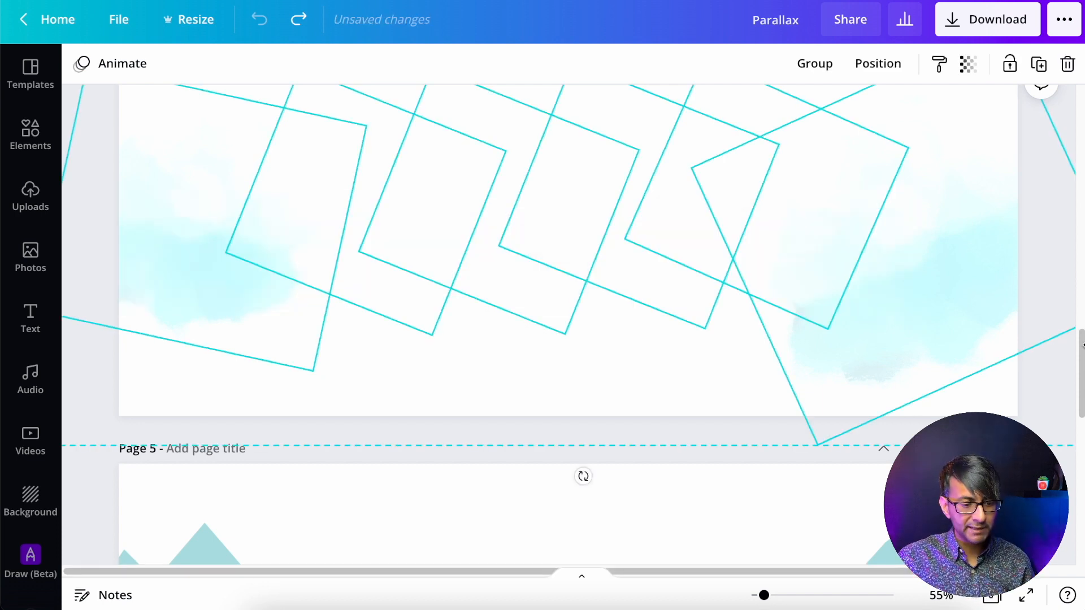
{"action": "scroll", "coordinate": [1082, 390], "scroll_direction": "down", "scroll_amount": 3}
{"action": "left_click_drag", "start_coordinate": [1083, 391], "coordinate": [1083, 522]}
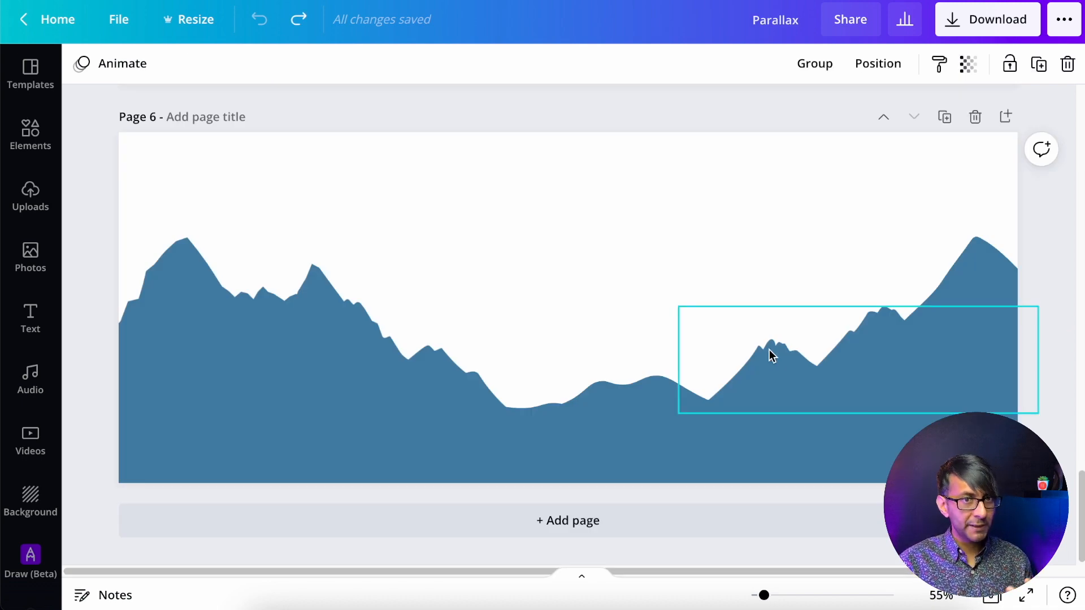
- Compare the individual layer pages, including the light mountains on page 5, with the complete scene on page 1
{"action": "scroll", "coordinate": [770, 367], "scroll_direction": "up", "scroll_amount": 10}
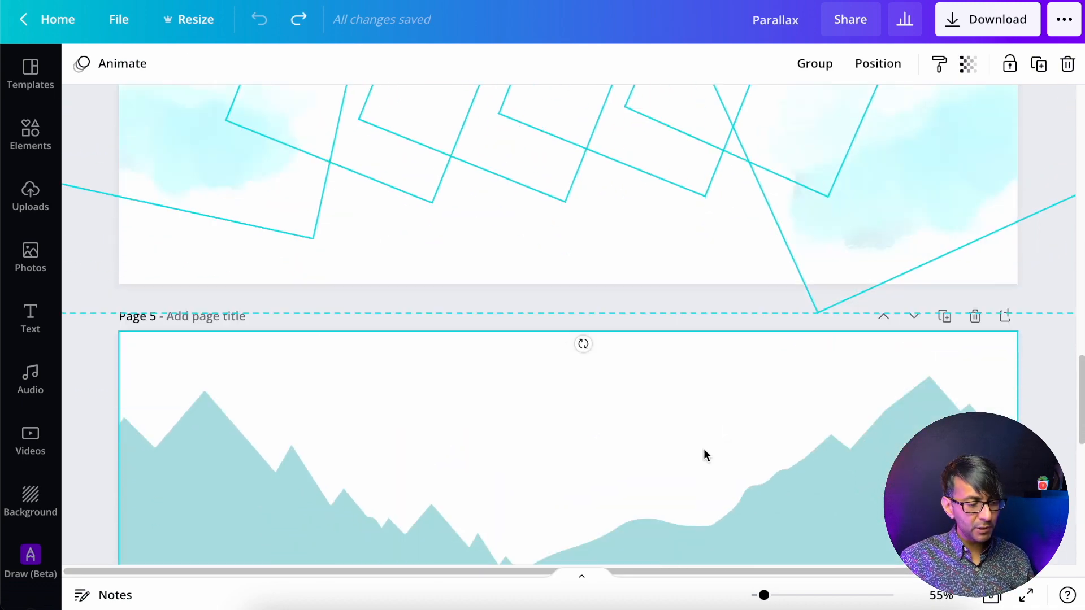
{"action": "scroll", "coordinate": [703, 448], "scroll_direction": "down", "scroll_amount": 4}
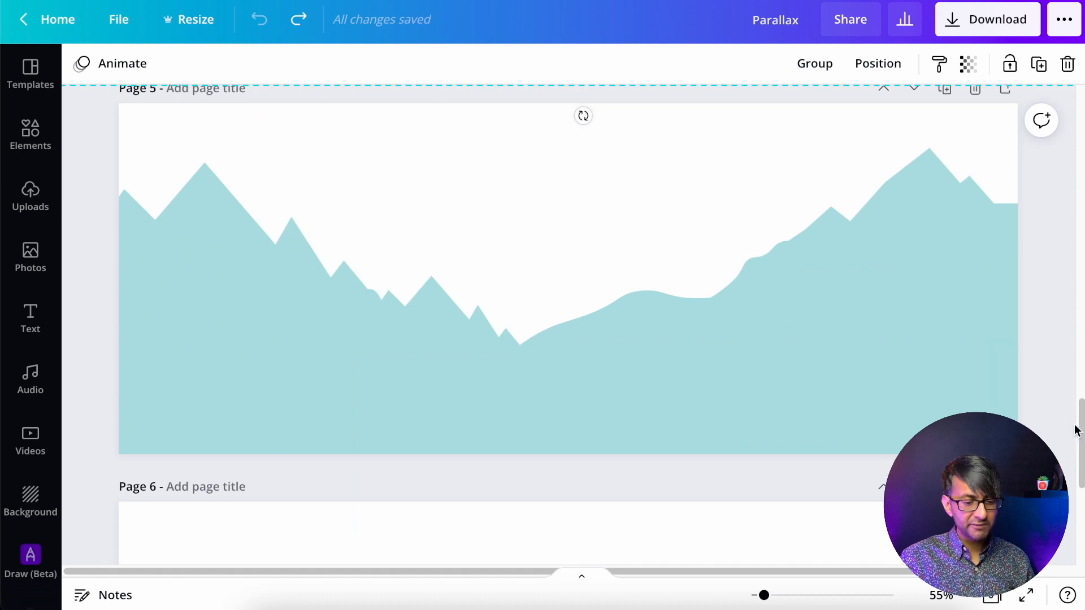
{"action": "left_click_drag", "start_coordinate": [1078, 430], "coordinate": [1078, 119]}
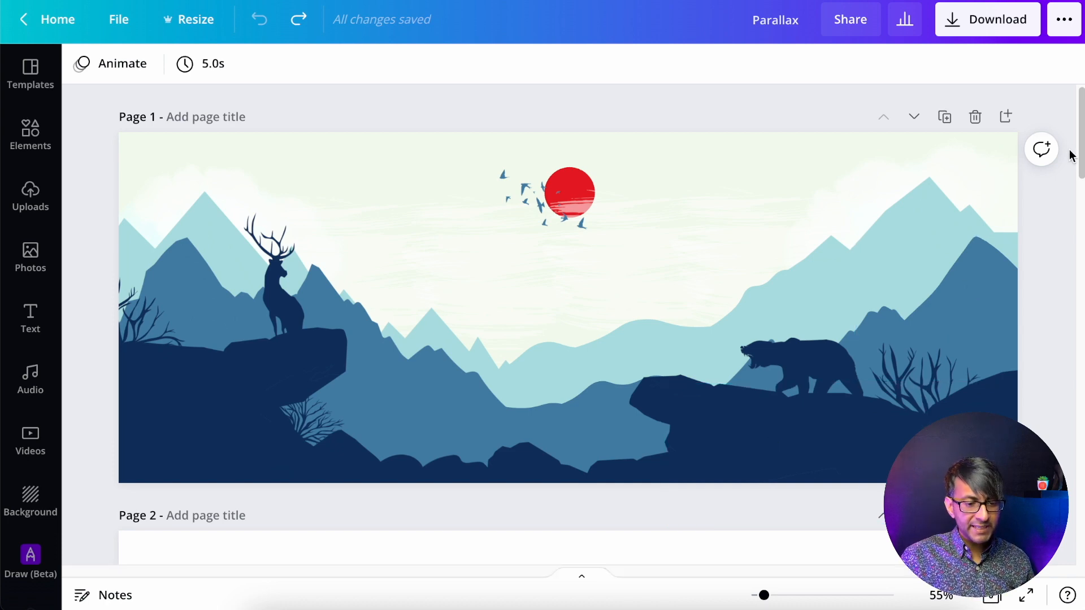
{"action": "left_click_drag", "start_coordinate": [1080, 147], "coordinate": [1072, 468]}
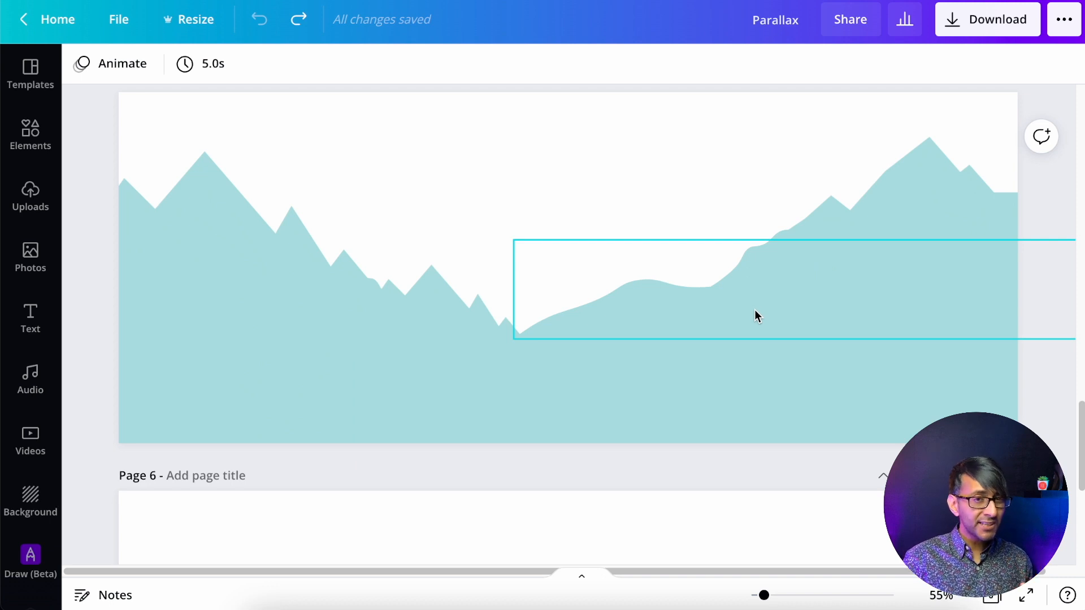
{"action": "scroll", "coordinate": [637, 354], "scroll_direction": "up", "scroll_amount": 1}
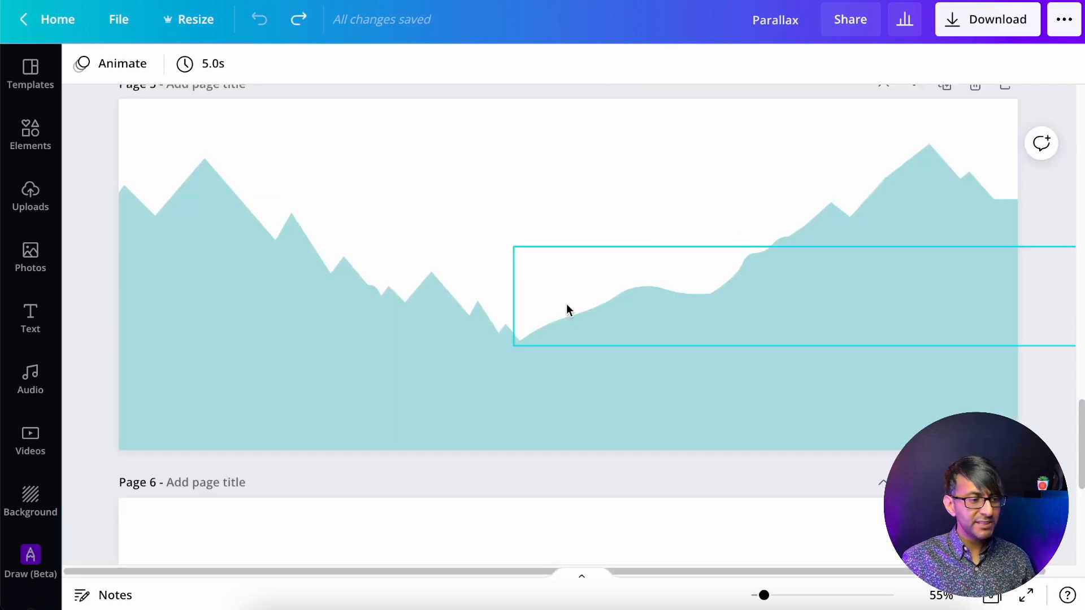
{"action": "scroll", "coordinate": [565, 322], "scroll_direction": "up", "scroll_amount": 15}
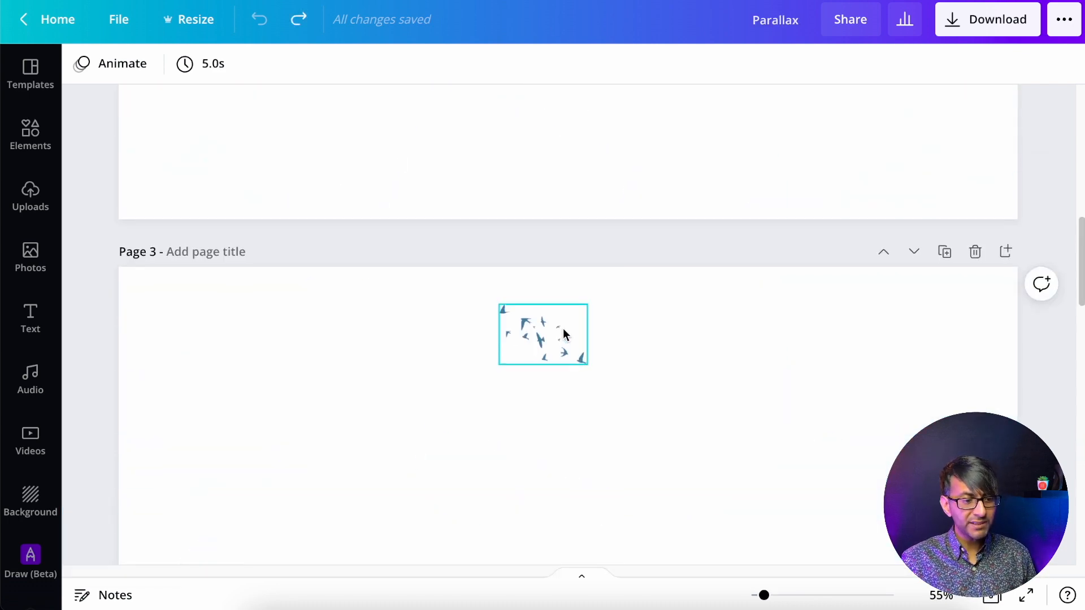
{"action": "scroll", "coordinate": [563, 333], "scroll_direction": "up", "scroll_amount": 5}
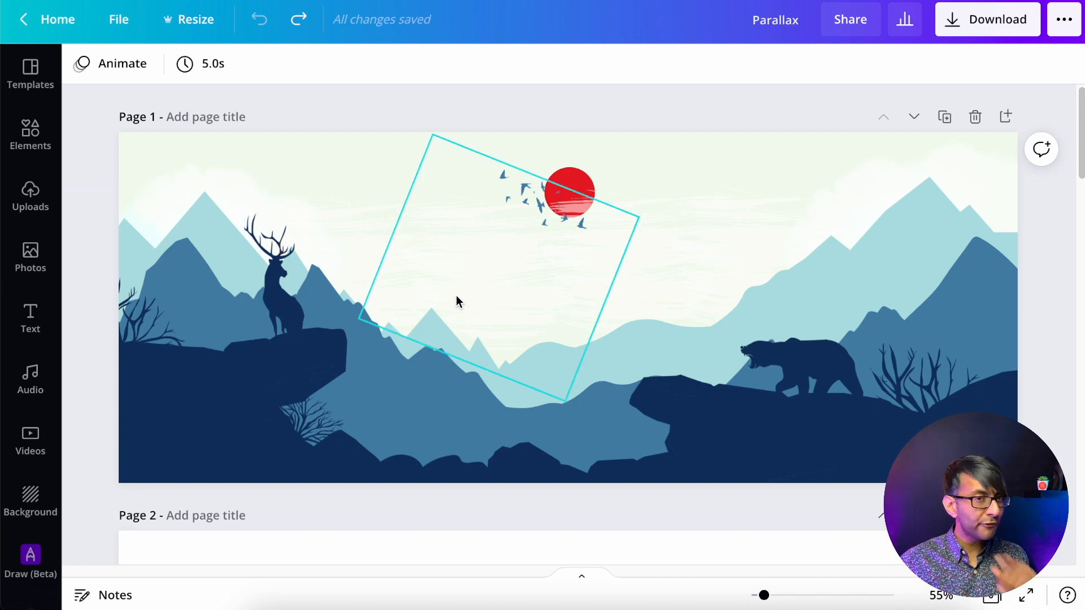
- Try the Draw app's Marker at size 50 with a looping purple scribble on page 1, and undo it
{"action": "left_click", "coordinate": [30, 558]}
{"action": "left_click", "coordinate": [160, 148]}
{"action": "left_click", "coordinate": [94, 382]}
{"action": "left_click", "coordinate": [163, 347]}
{"action": "mouse_move", "coordinate": [780, 196]}
{"action": "left_mouse_down"}
{"action": "mouse_move", "coordinate": [897, 247]}
{"action": "mouse_move", "coordinate": [870, 200]}
{"action": "left_mouse_up"}
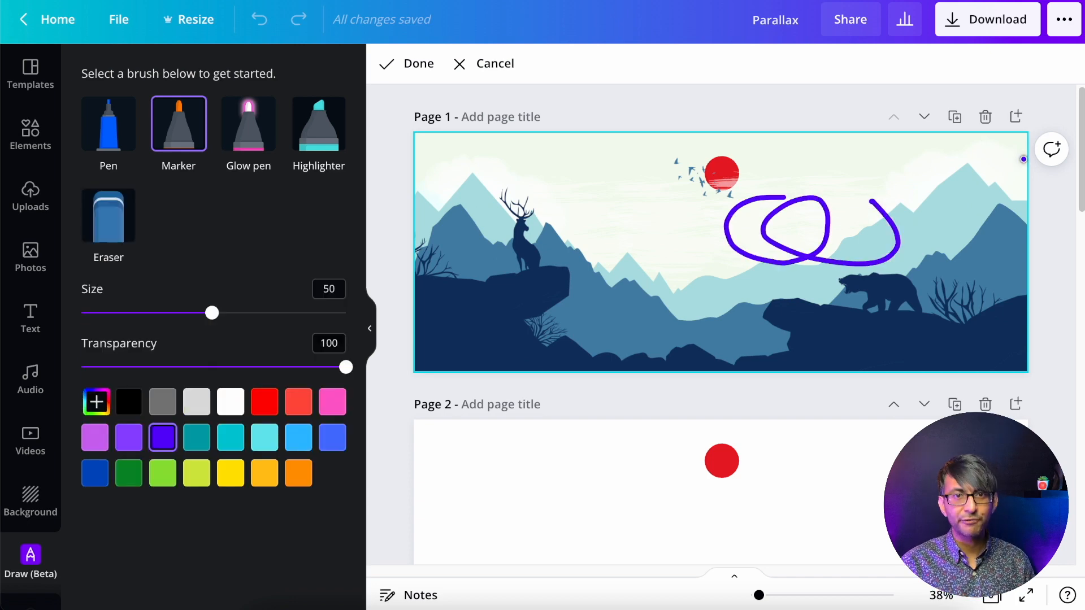
{"action": "key", "text": "ctrl+z"}
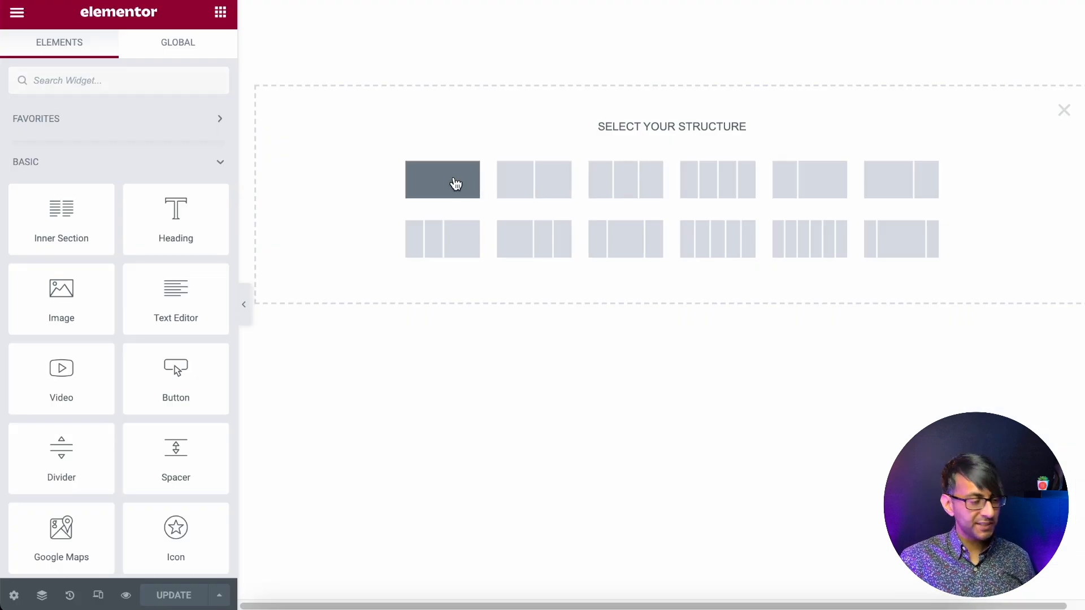
- Switch to Elementor and add a single-column section with Full Width content and No Gap between columns
{"action": "left_click", "coordinate": [455, 183]}
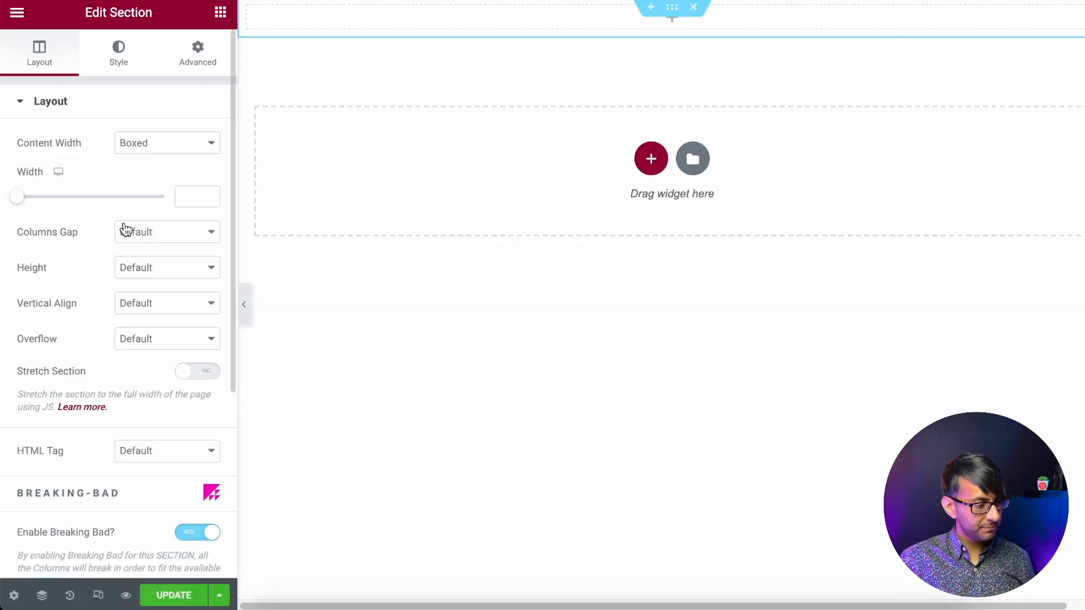
{"action": "left_click", "coordinate": [174, 147]}
{"action": "left_click", "coordinate": [167, 179]}
{"action": "left_click", "coordinate": [180, 185]}
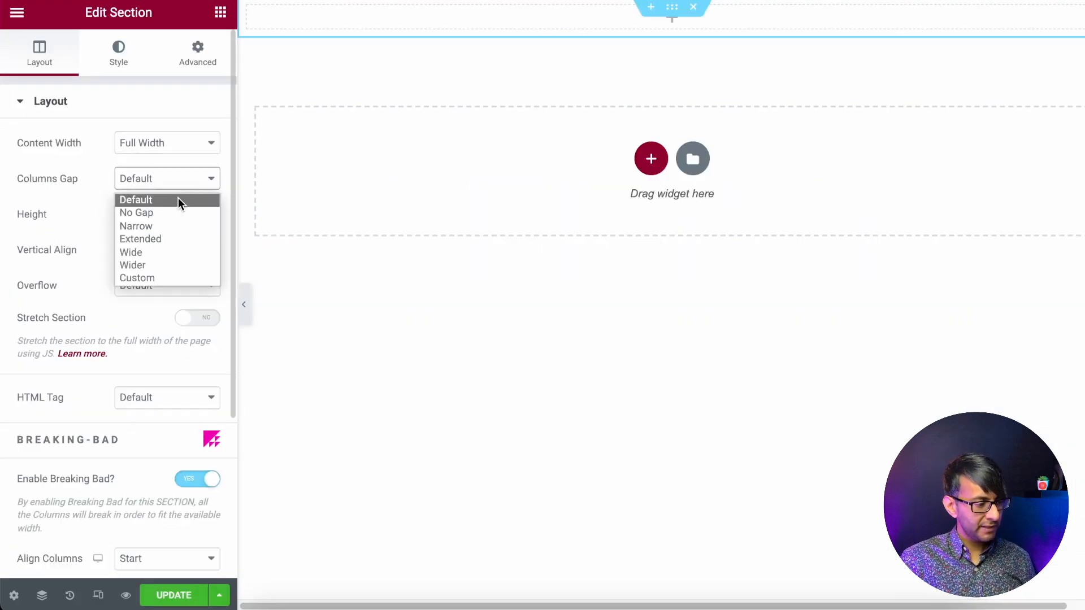
{"action": "left_click", "coordinate": [174, 209]}
- Set the section's height to Fit To Screen and its column position to Top
{"action": "left_click", "coordinate": [177, 219]}
{"action": "left_click", "coordinate": [165, 250]}
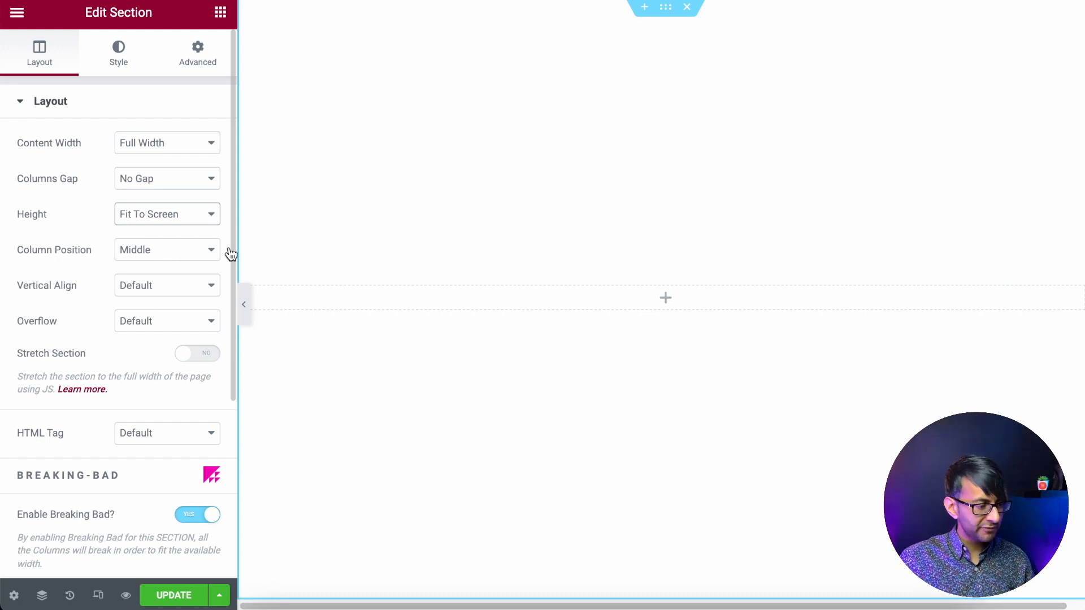
{"action": "left_click", "coordinate": [161, 248]}
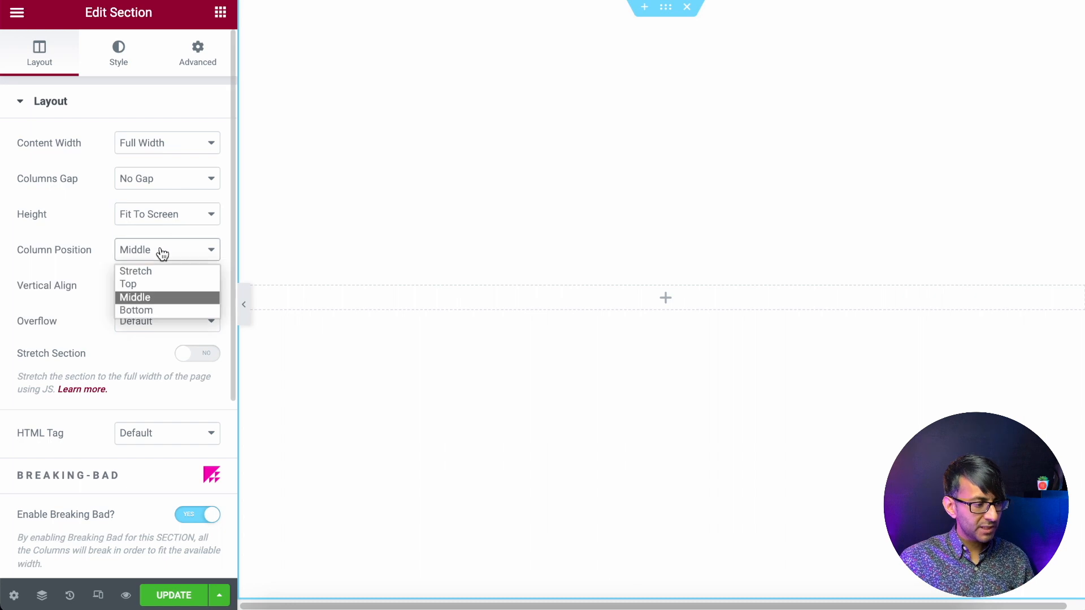
{"action": "left_click", "coordinate": [171, 284]}
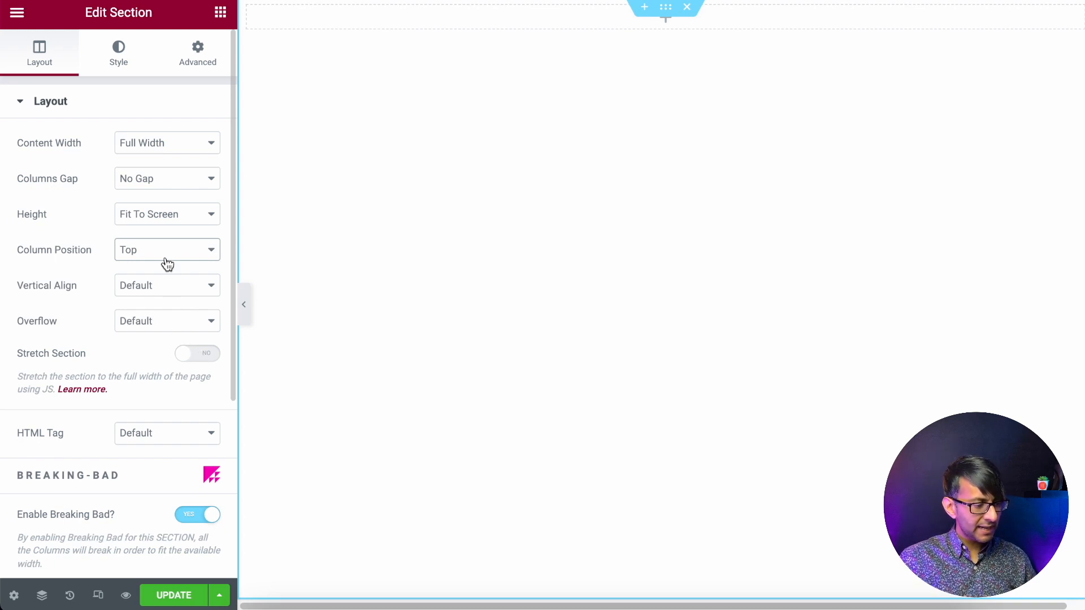
- Give the section a Classic background in the cream color F1FAEE copied from the Coolors palette
{"action": "left_click", "coordinate": [118, 62]}
{"action": "left_click", "coordinate": [139, 180]}
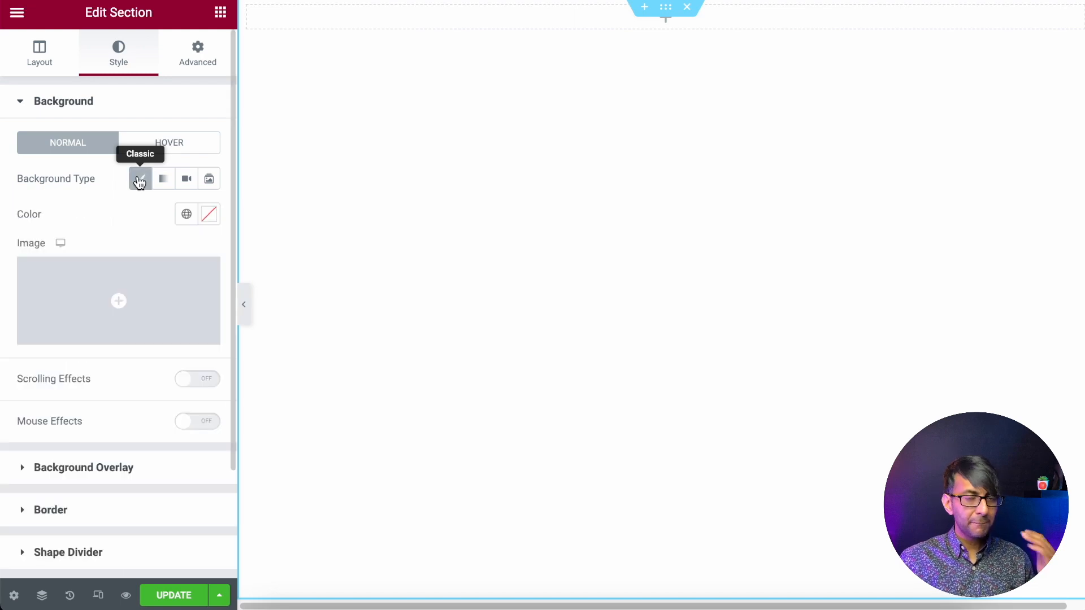
{"action": "left_click", "coordinate": [185, 215]}
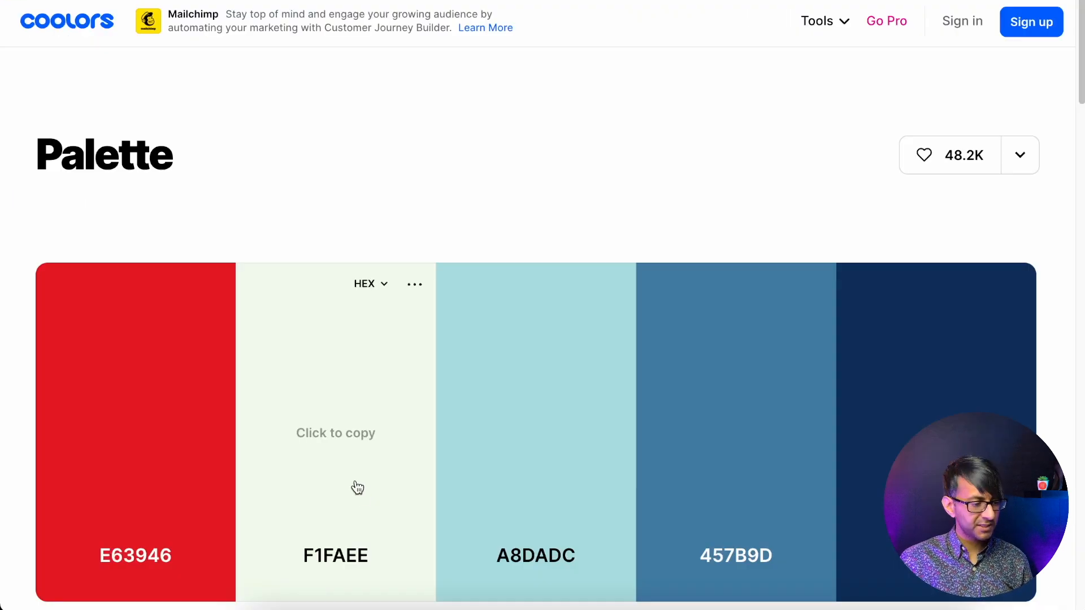
{"action": "left_click", "coordinate": [356, 487]}
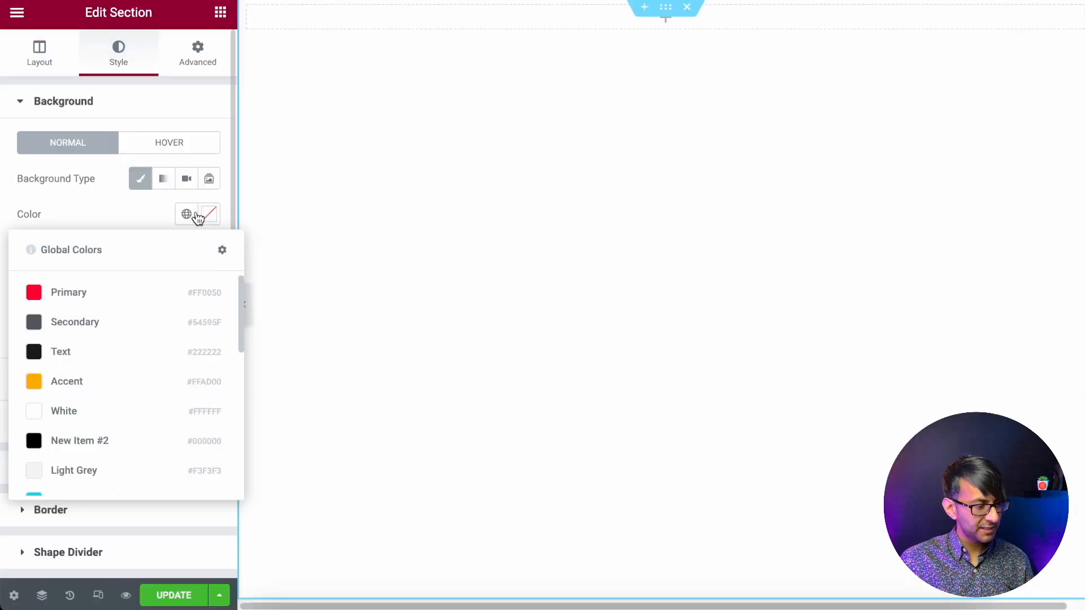
{"action": "left_click", "coordinate": [210, 217]}
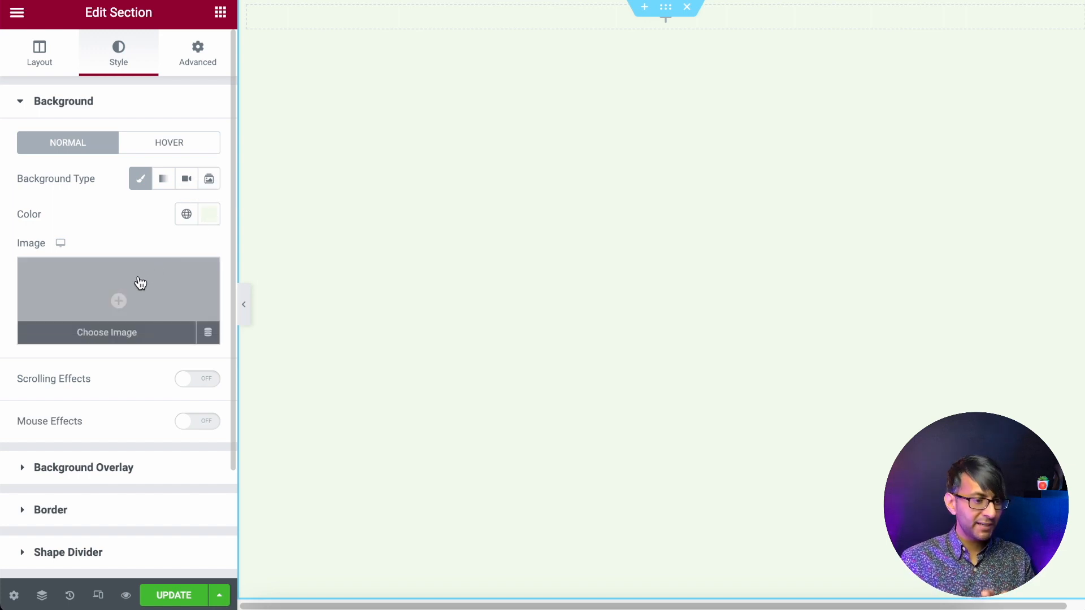
- Insert the red sun image 2-2.webp from the media library as the section's background image
{"action": "left_click", "coordinate": [88, 281]}
{"action": "left_click", "coordinate": [736, 221]}
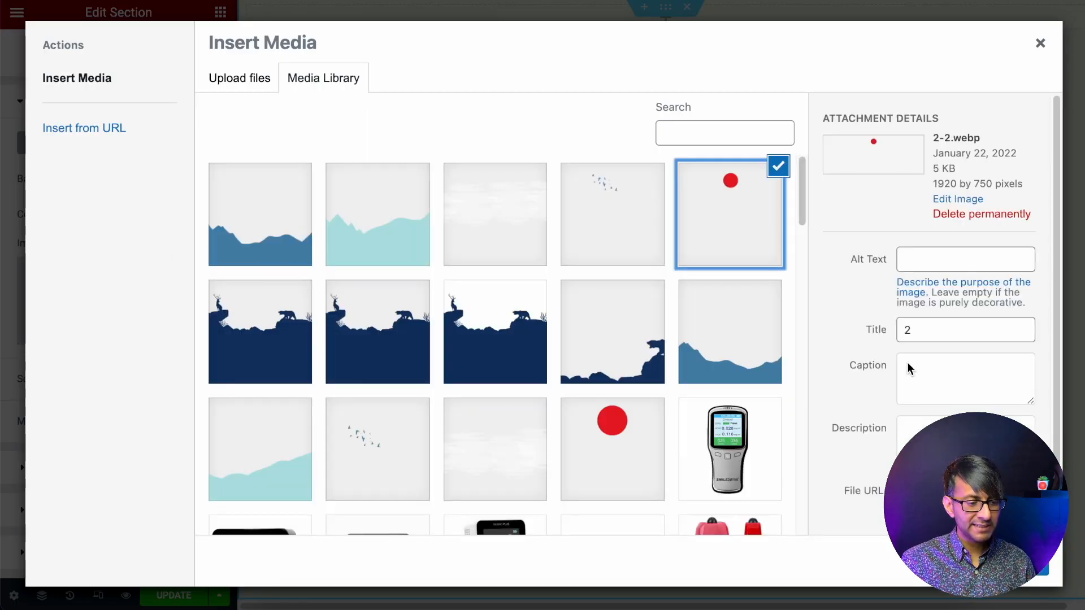
{"action": "left_click", "coordinate": [1011, 562]}
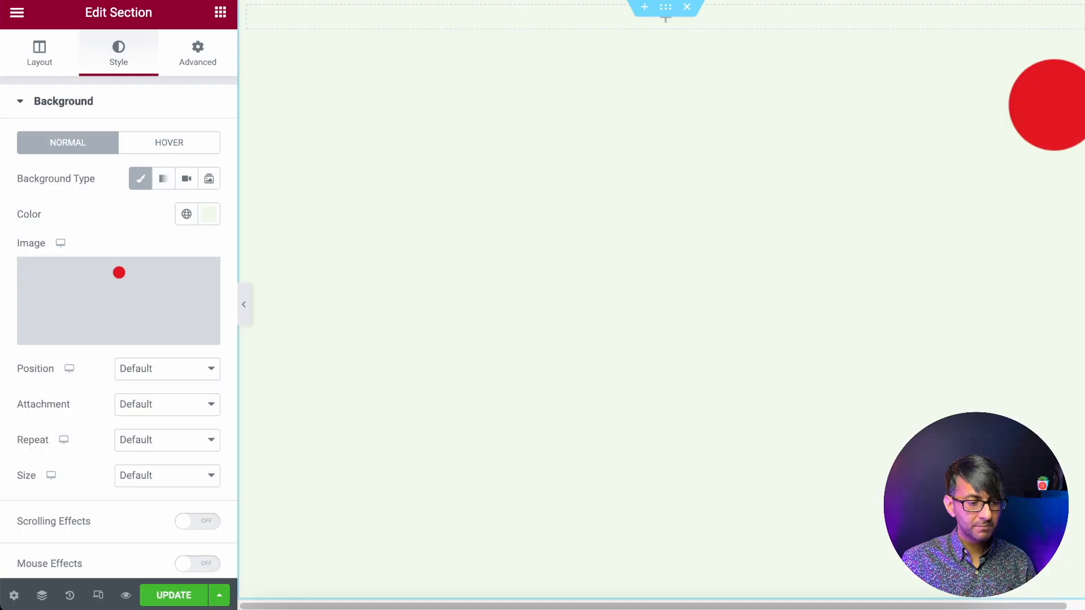
- Set the section's background image position to Center Center and its attachment to Fixed
{"action": "left_click", "coordinate": [146, 369]}
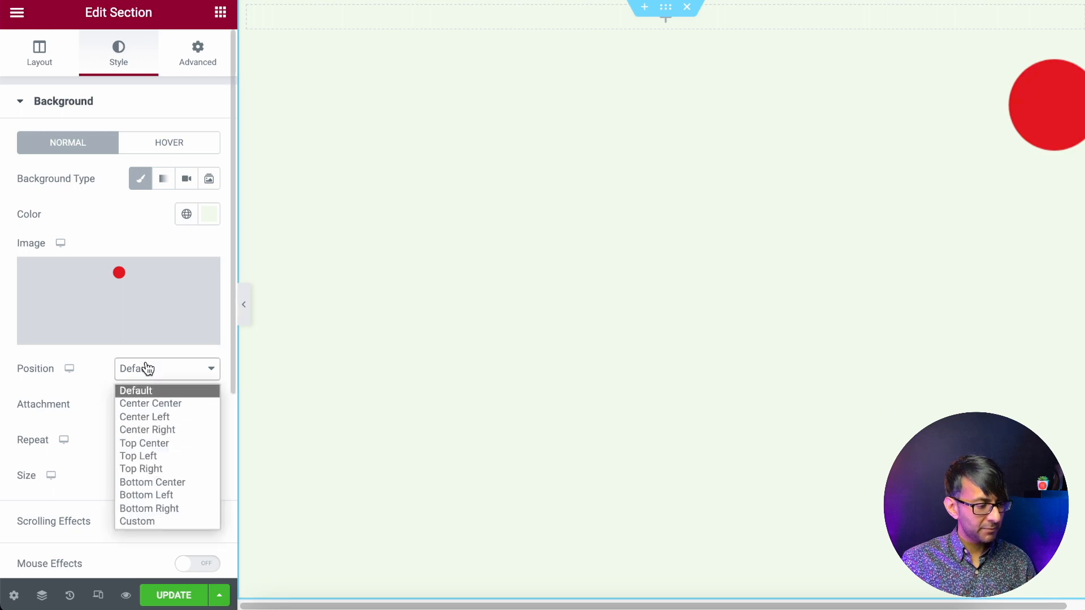
{"action": "left_click", "coordinate": [167, 404]}
{"action": "left_click", "coordinate": [169, 416]}
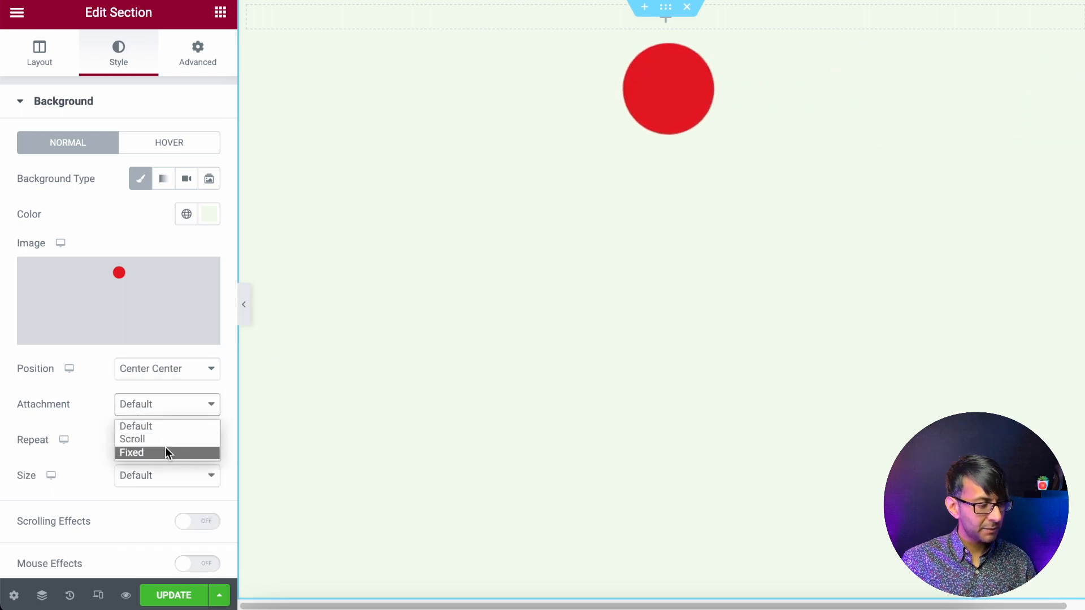
{"action": "left_click", "coordinate": [167, 450]}
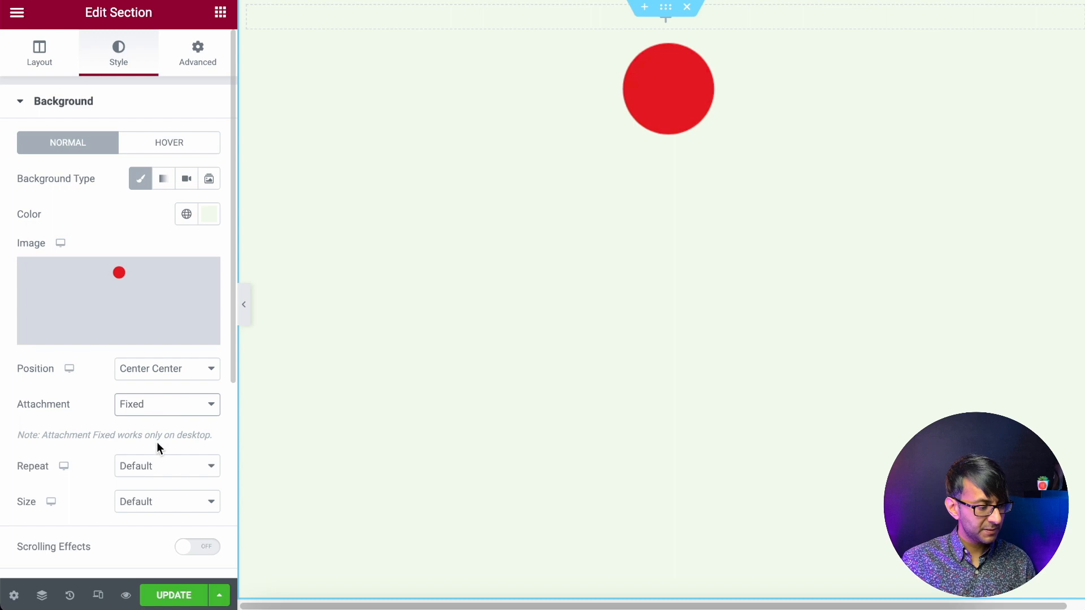
- Set the section's background image to No-repeat with its size set to Cover
{"action": "left_click", "coordinate": [153, 467]}
{"action": "left_click", "coordinate": [167, 498]}
{"action": "left_click", "coordinate": [163, 509]}
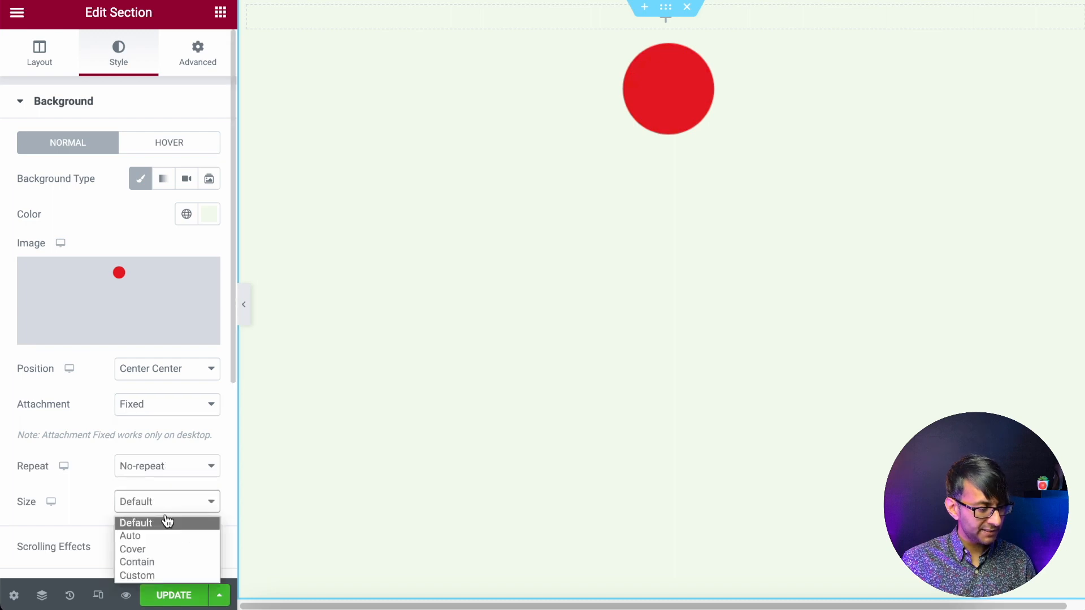
{"action": "left_click", "coordinate": [165, 549]}
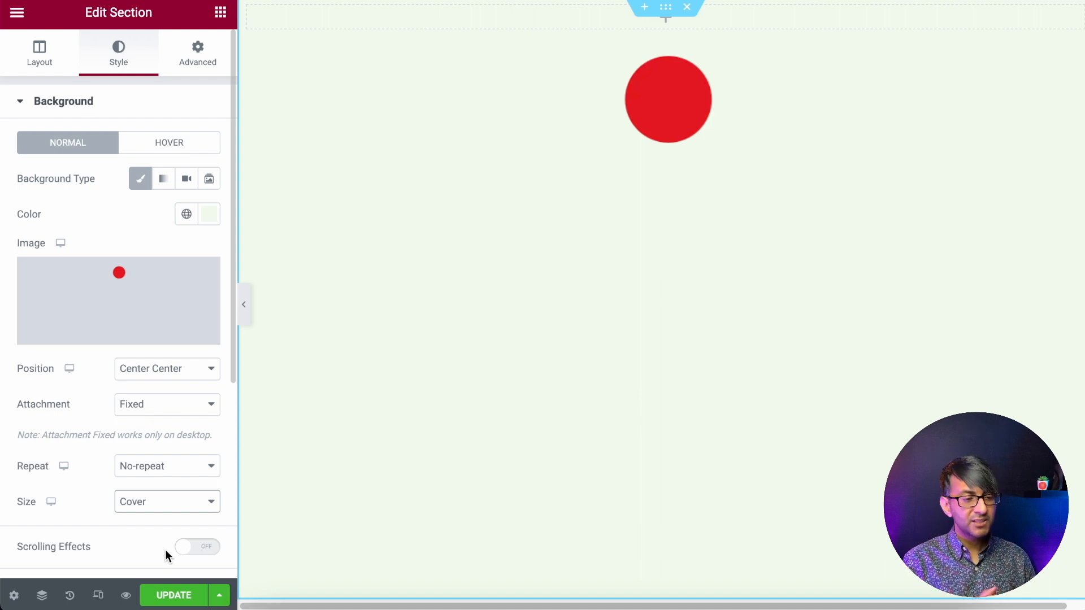
- Try the global Accent color as the section's background color, and undo the change
{"action": "mouse_move", "coordinate": [112, 294]}
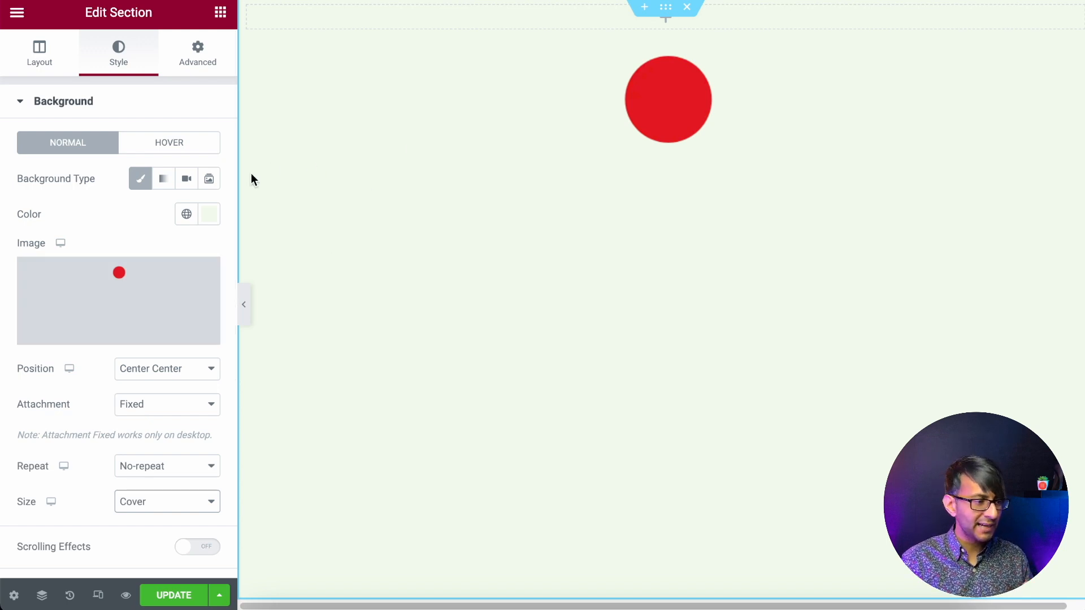
{"action": "left_click", "coordinate": [187, 214]}
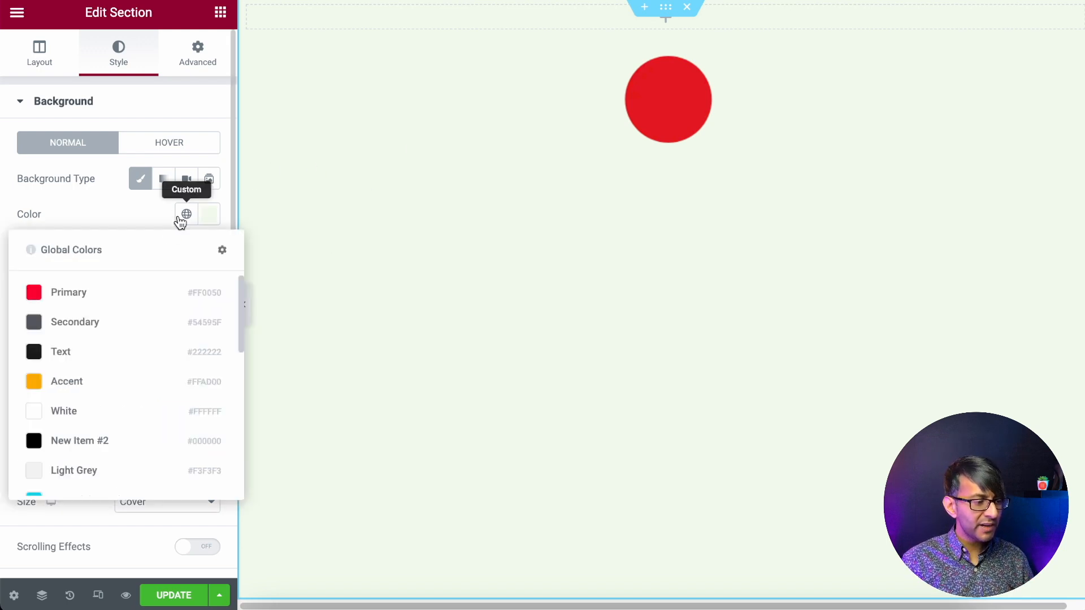
{"action": "left_click", "coordinate": [66, 382]}
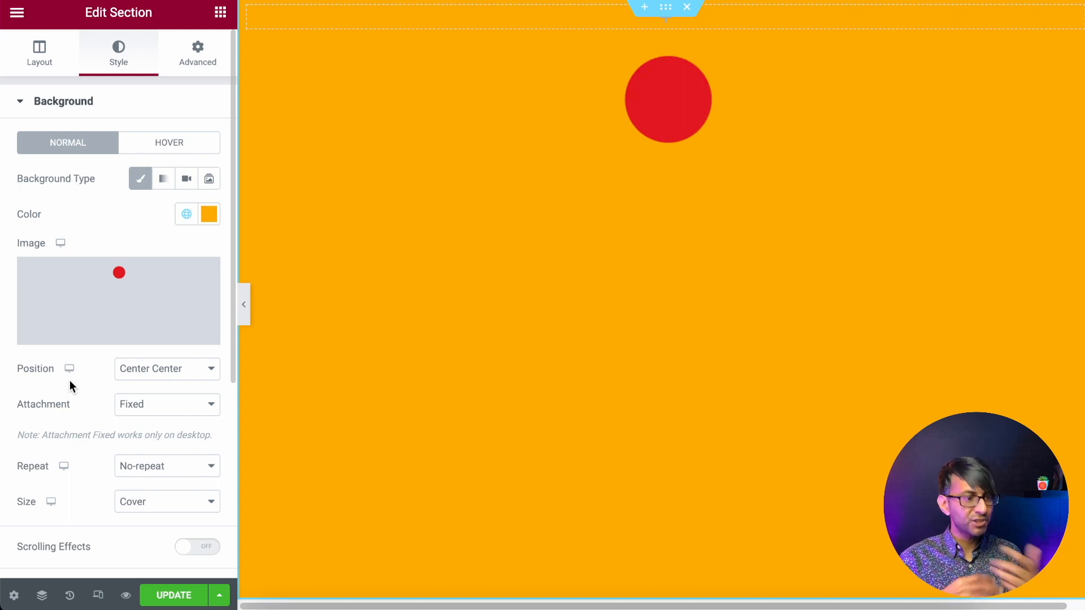
{"action": "key", "text": "ctrl+z"}
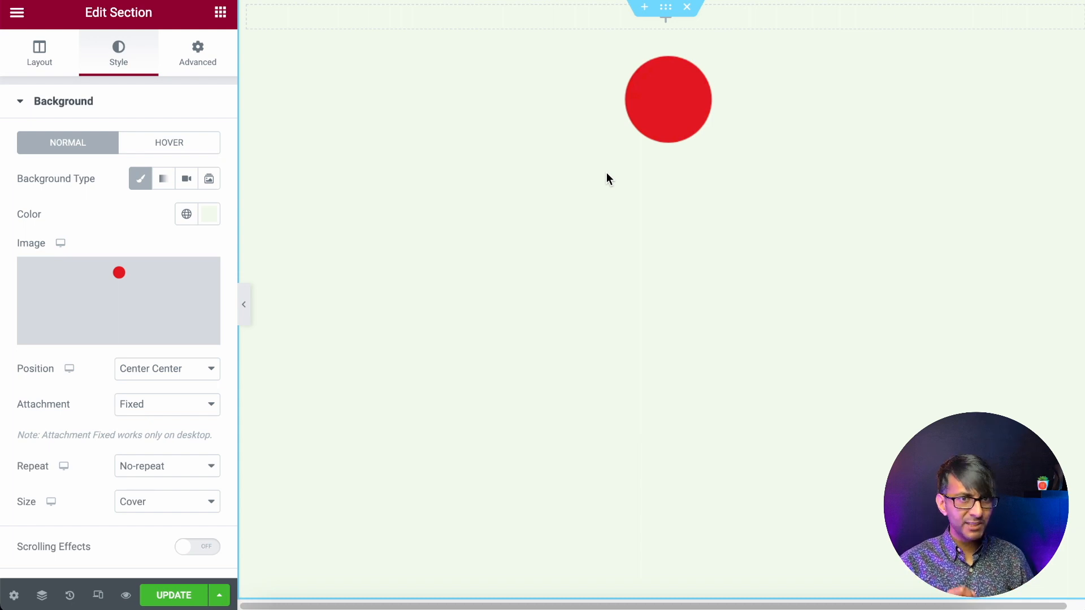
{"action": "left_click", "coordinate": [38, 48]}
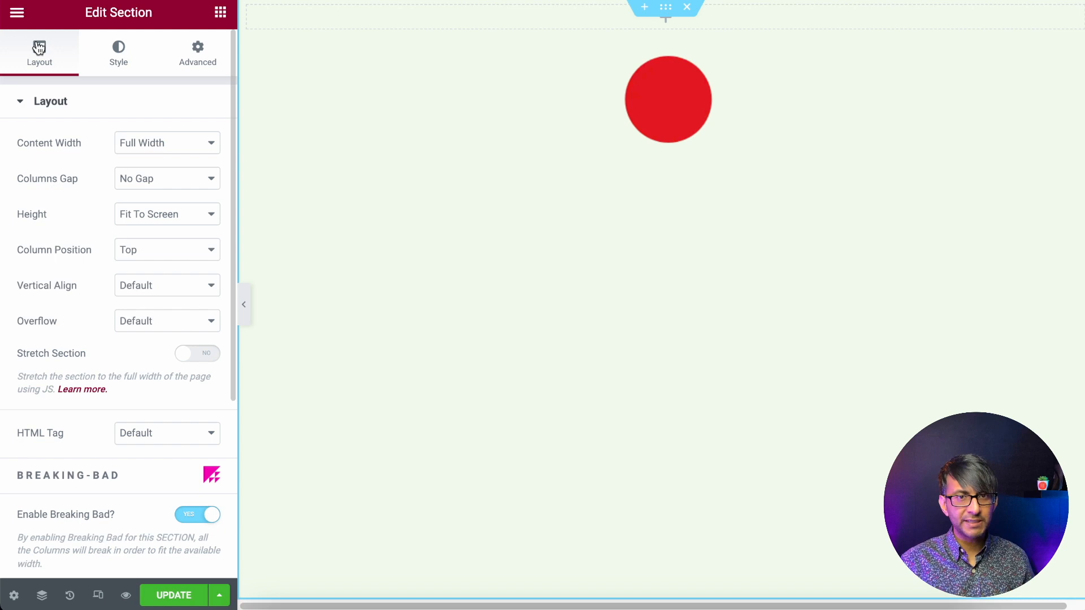
{"action": "left_click", "coordinate": [116, 52]}
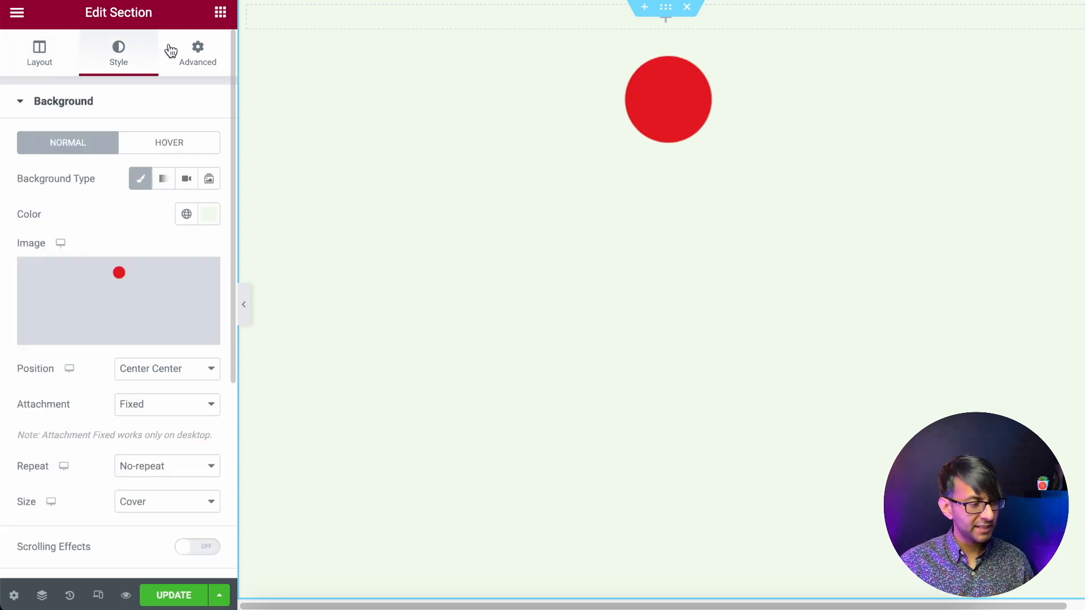
- Add an Image widget to the section's column and insert the white and light-blue clouds image from the media library
{"action": "left_click", "coordinate": [222, 17]}
{"action": "left_click_drag", "start_coordinate": [61, 299], "coordinate": [728, 24]}
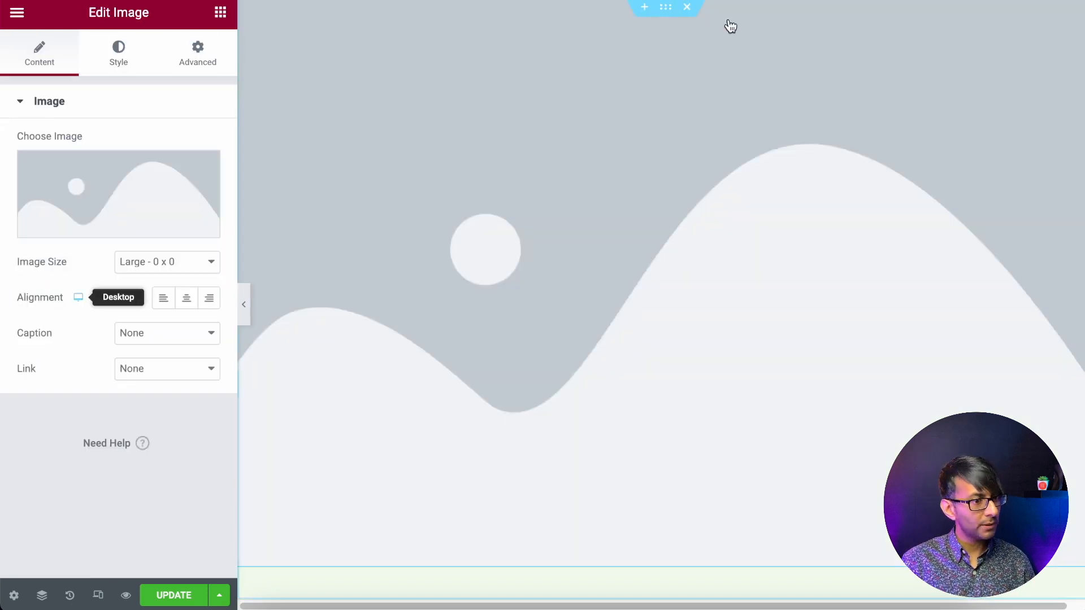
{"action": "left_click", "coordinate": [141, 184]}
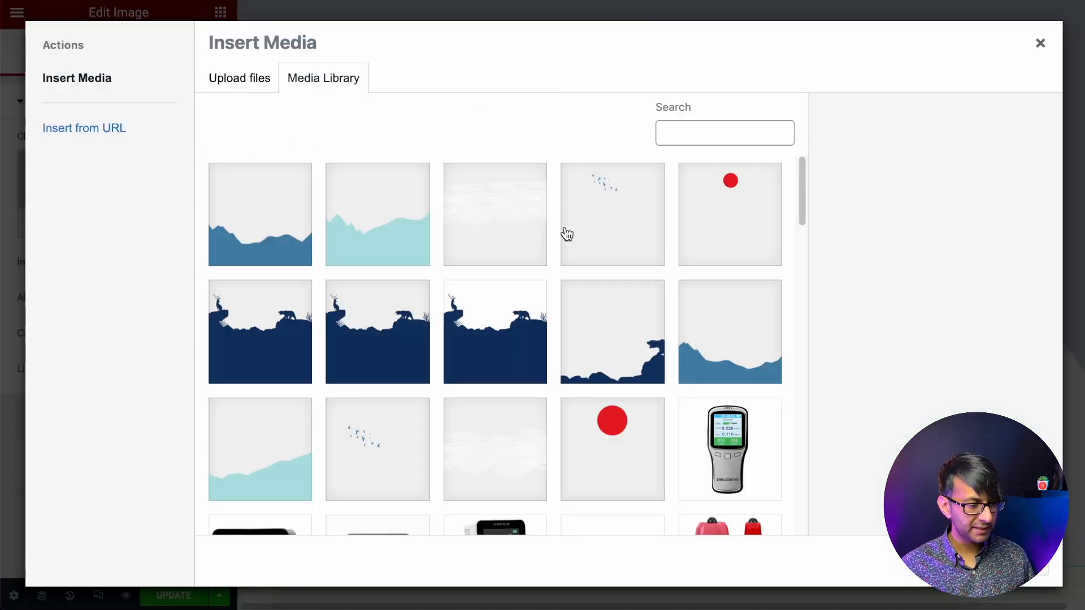
{"action": "left_click", "coordinate": [487, 227]}
{"action": "left_click", "coordinate": [1011, 562]}
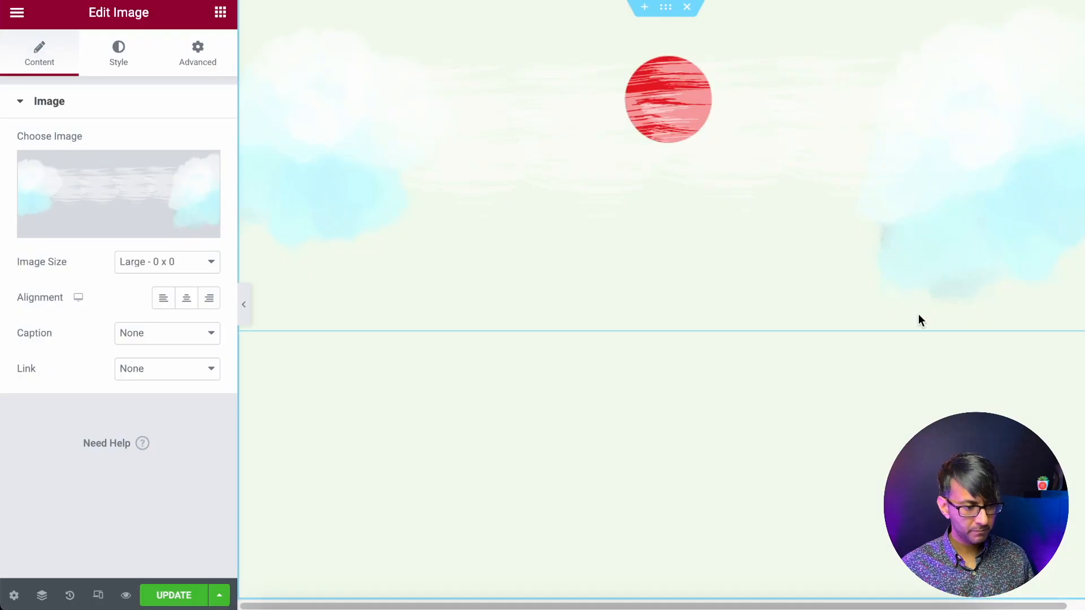
- Set the clouds image's size to Full and both its width and max width to 100%
{"action": "left_click", "coordinate": [148, 262]}
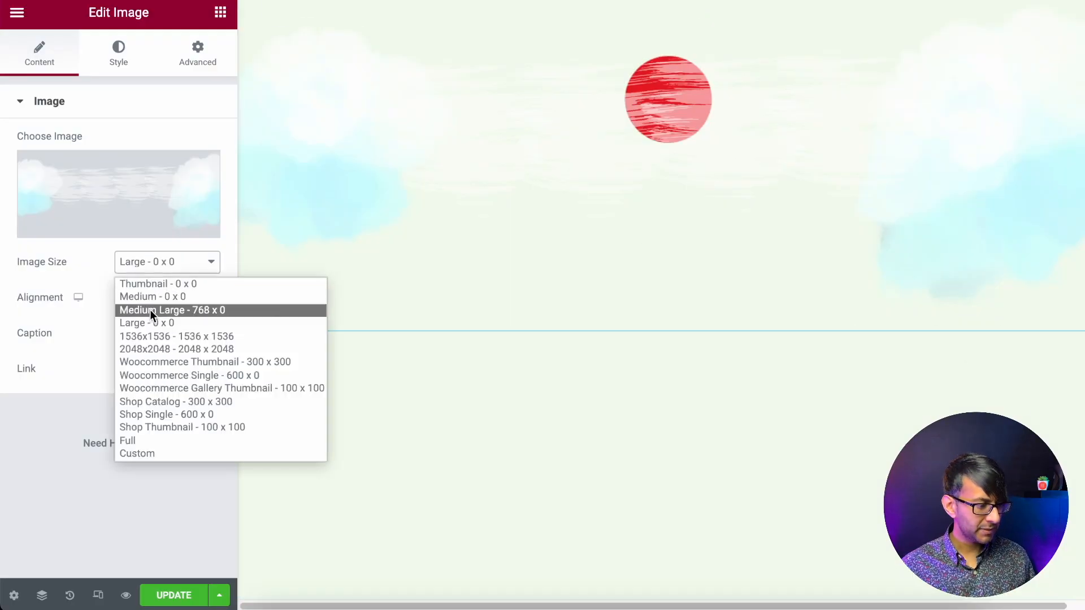
{"action": "left_click", "coordinate": [172, 444]}
{"action": "left_click", "coordinate": [127, 51]}
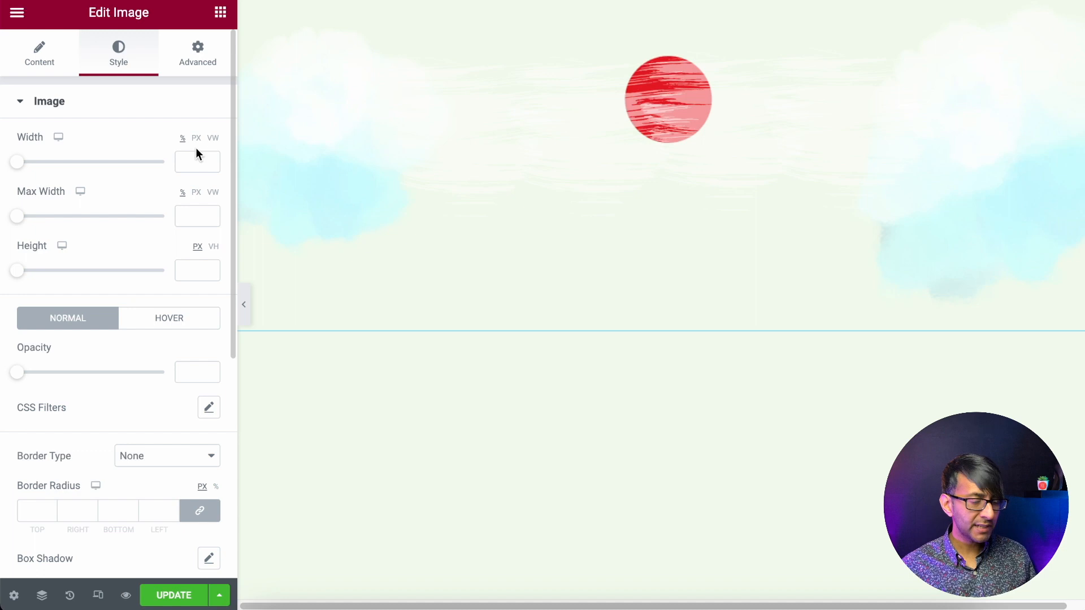
{"action": "left_click", "coordinate": [195, 162]}
{"action": "type", "text": "100"}
{"action": "left_click", "coordinate": [195, 217]}
{"action": "type", "text": "100"}
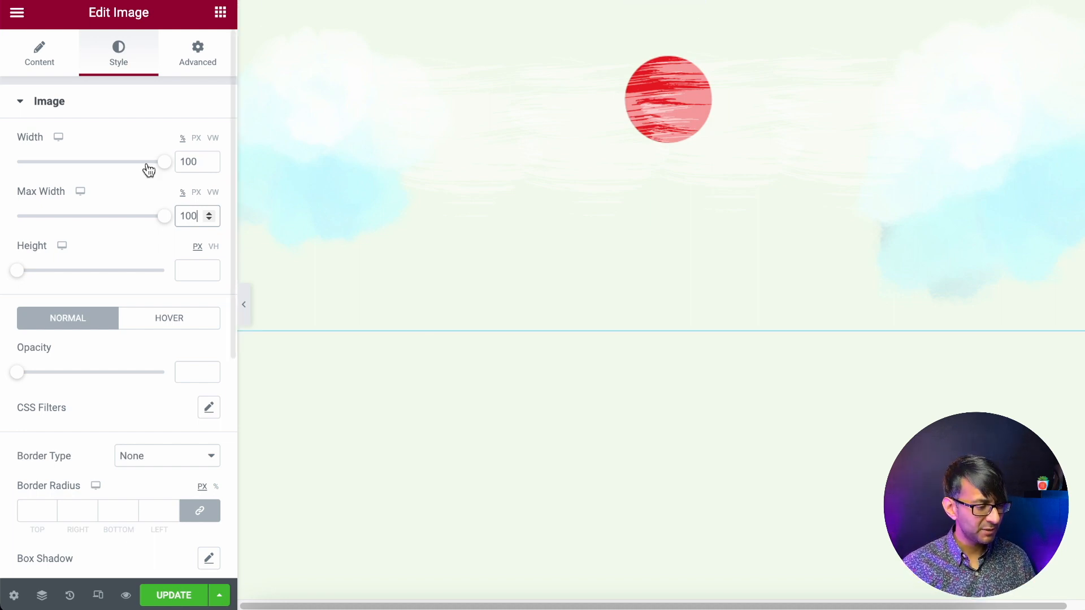
- Set the clouds image's position to Absolute and preview the section at full window width
{"action": "left_click", "coordinate": [196, 58]}
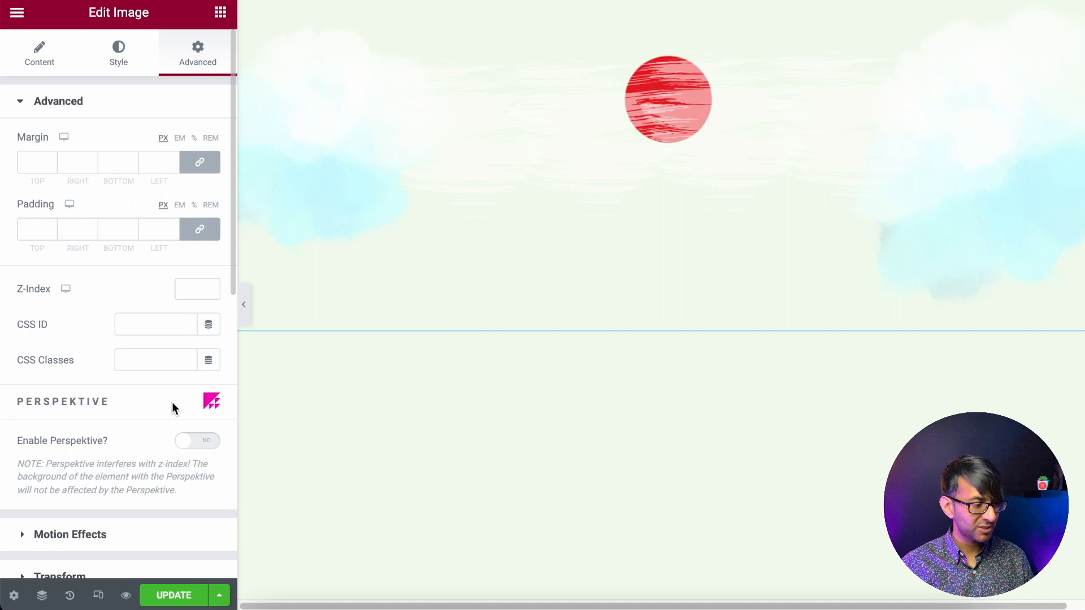
{"action": "scroll", "coordinate": [172, 403], "scroll_direction": "down", "scroll_amount": 2}
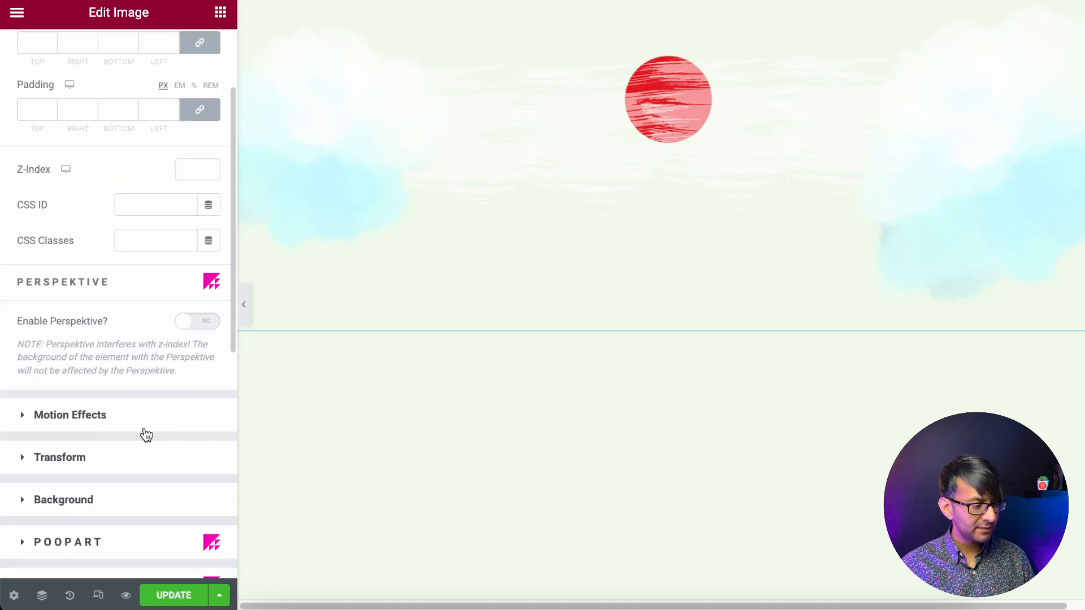
{"action": "scroll", "coordinate": [140, 489], "scroll_direction": "down", "scroll_amount": 8}
{"action": "left_click", "coordinate": [106, 334]}
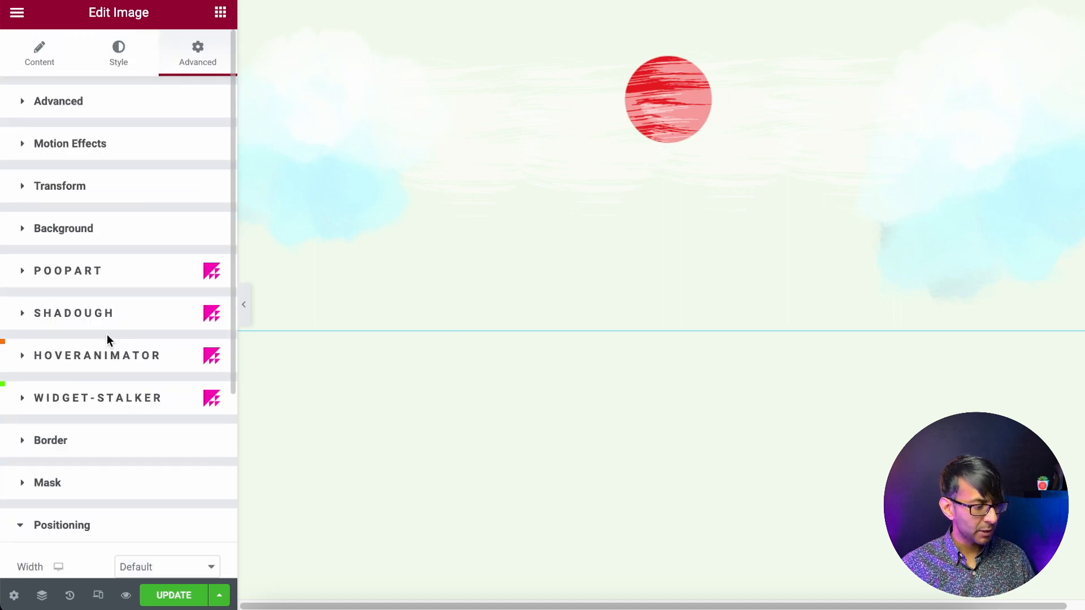
{"action": "scroll", "coordinate": [140, 392], "scroll_direction": "down", "scroll_amount": 2}
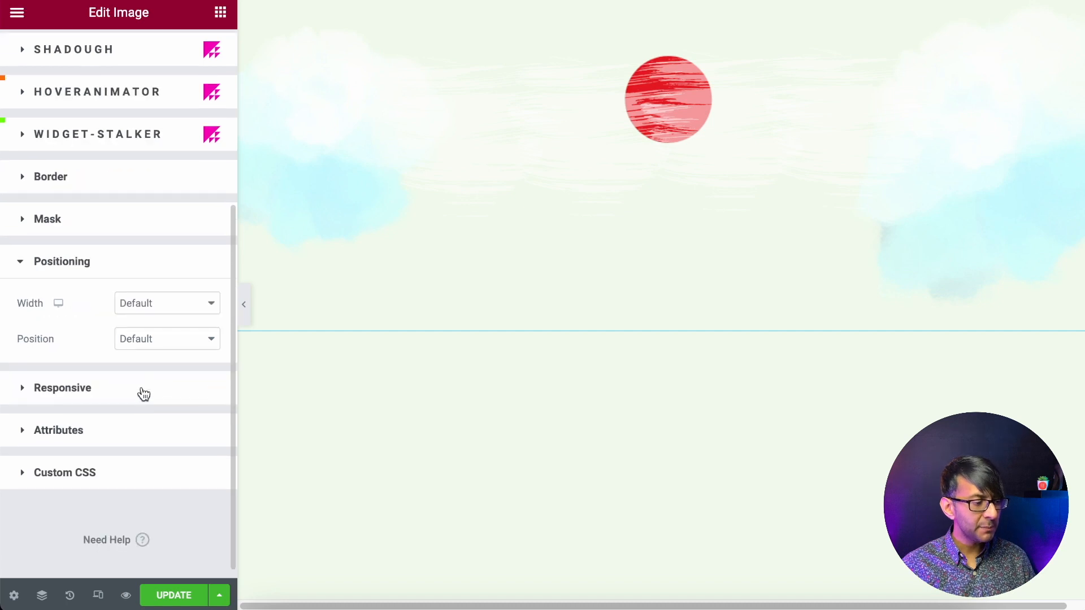
{"action": "left_click", "coordinate": [167, 342]}
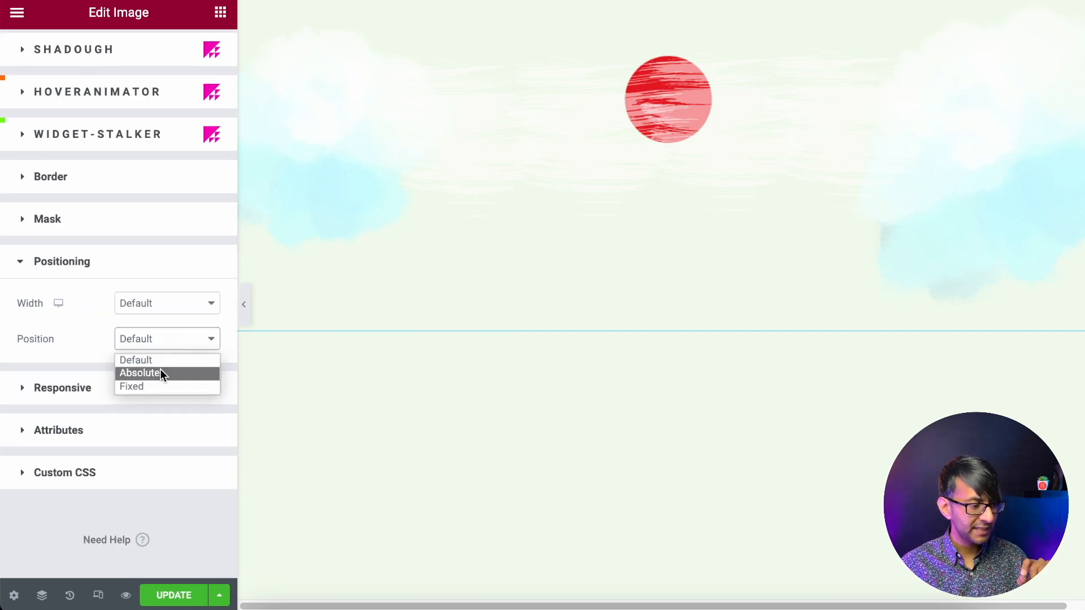
{"action": "left_click", "coordinate": [161, 374]}
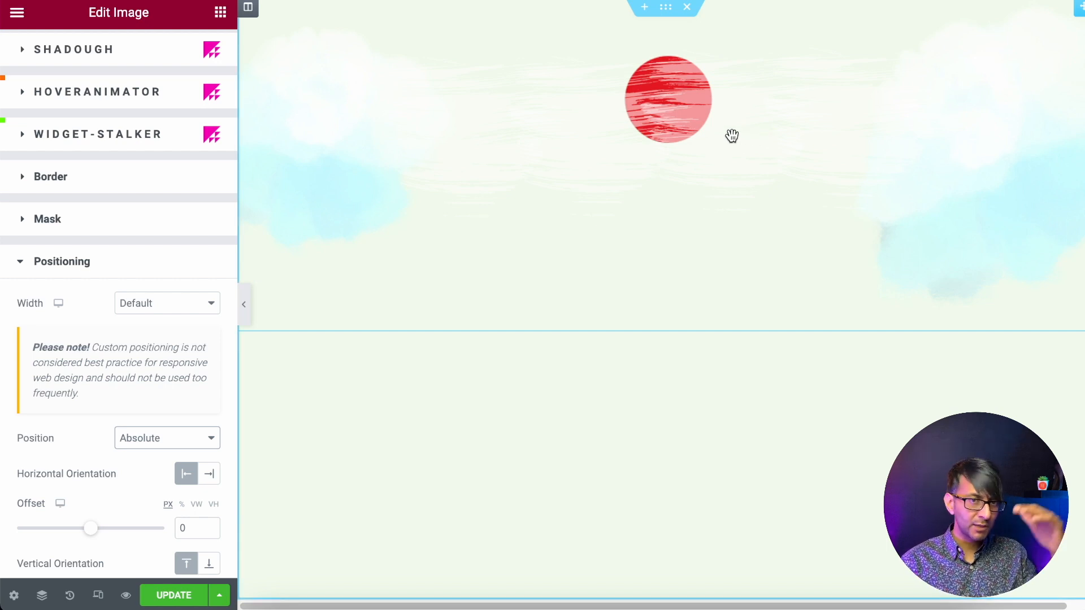
{"action": "left_click", "coordinate": [245, 318]}
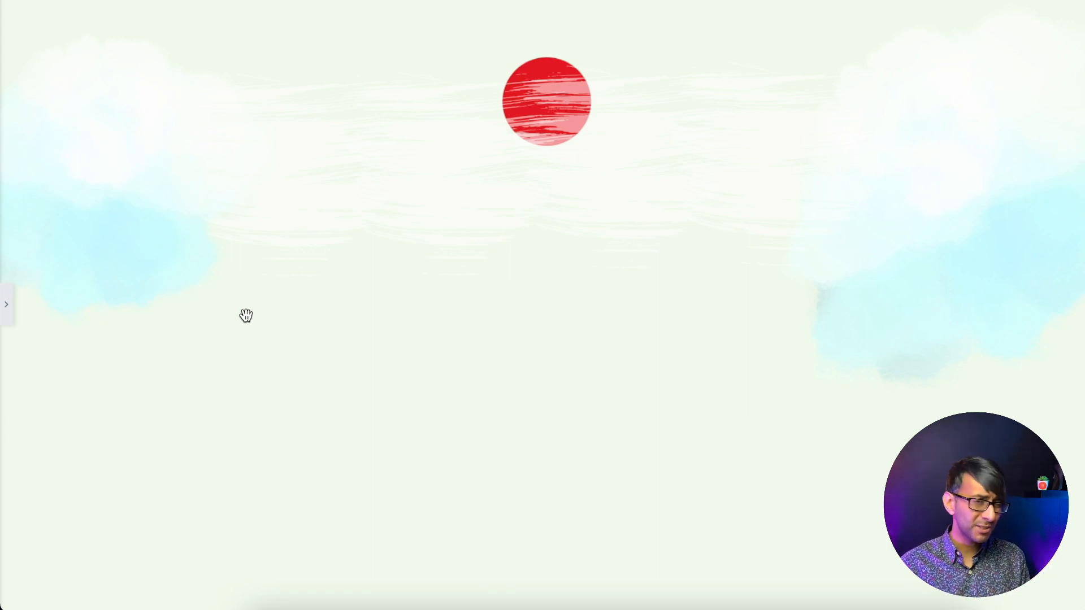
{"action": "left_click", "coordinate": [6, 305]}
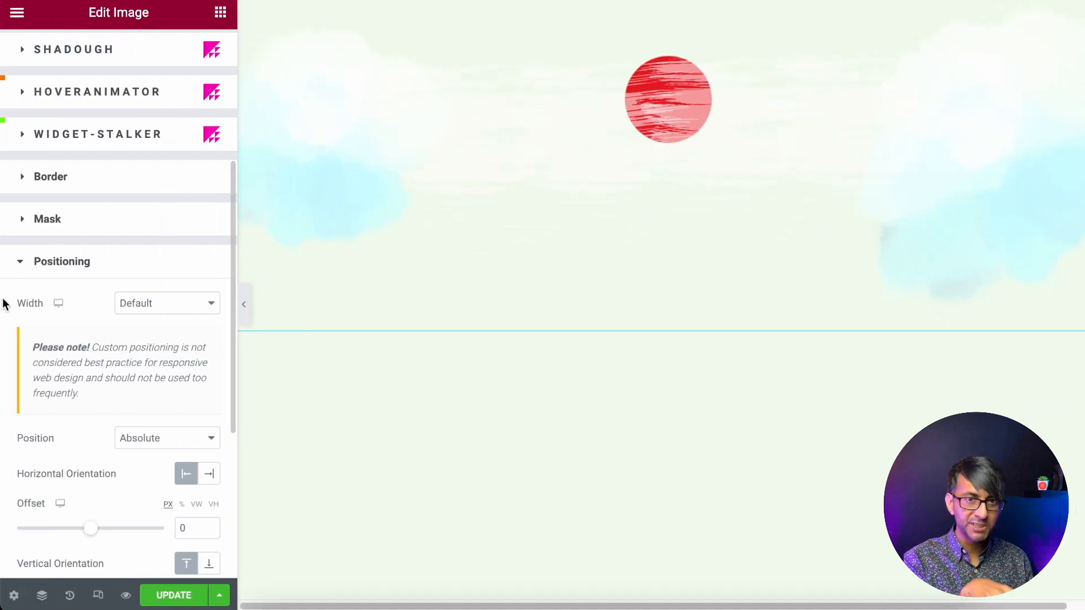
- Enable scrolling effects on the clouds image with Vertical Scroll direction Down and speed 8, and preview the section at full window width
{"action": "scroll", "coordinate": [164, 234], "scroll_direction": "up", "scroll_amount": 5}
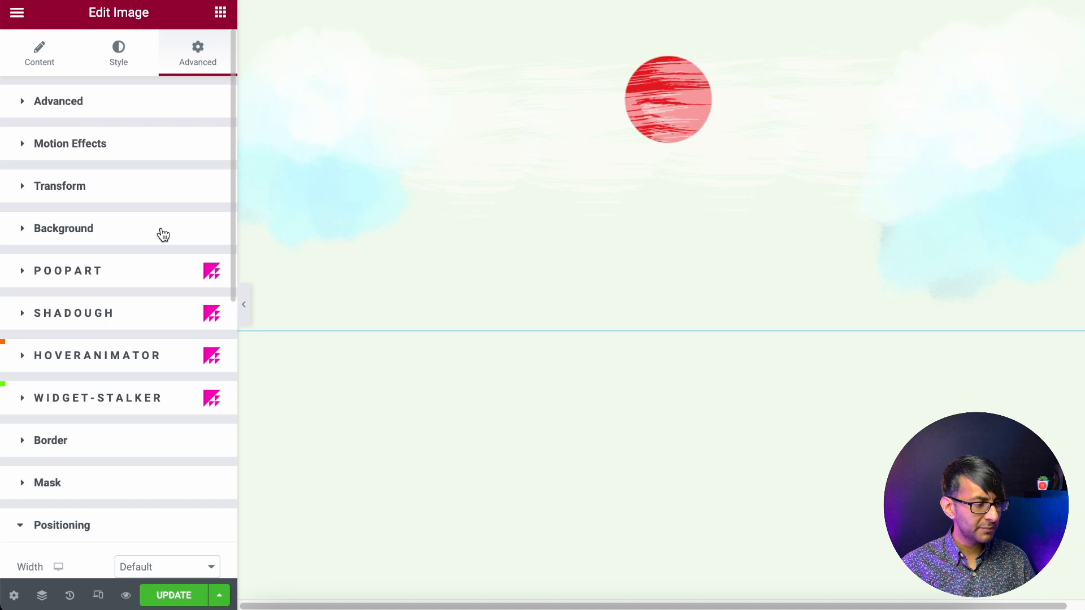
{"action": "left_click", "coordinate": [163, 151]}
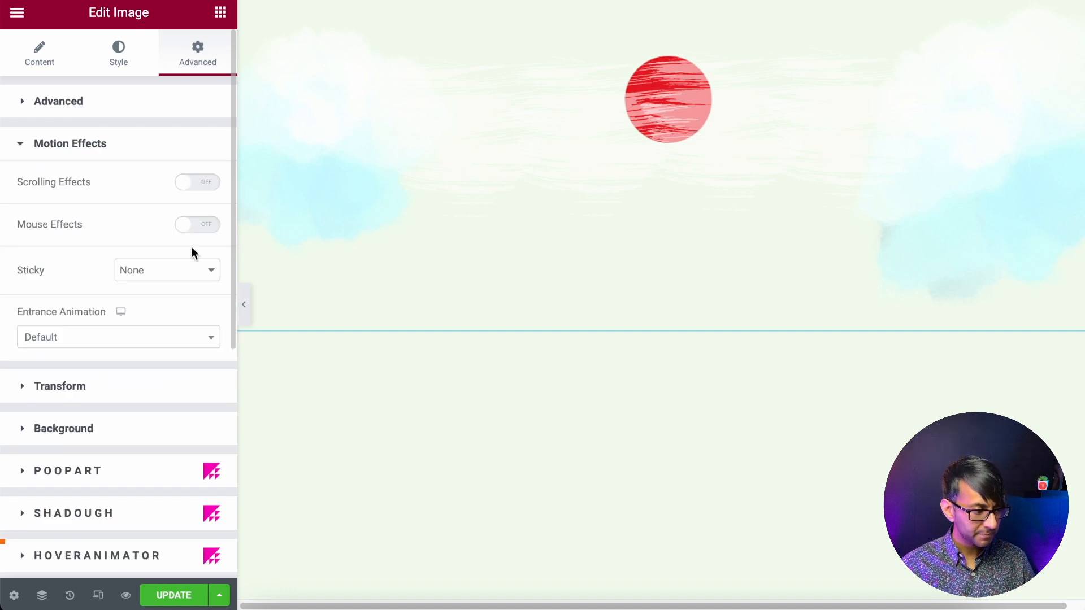
{"action": "left_click", "coordinate": [209, 191]}
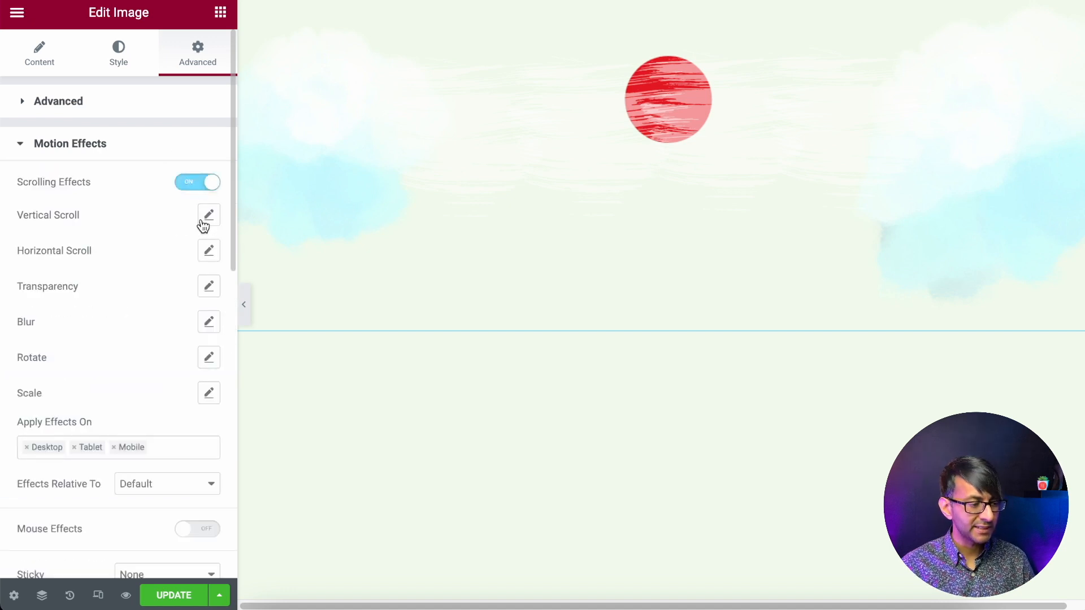
{"action": "left_click", "coordinate": [209, 218]}
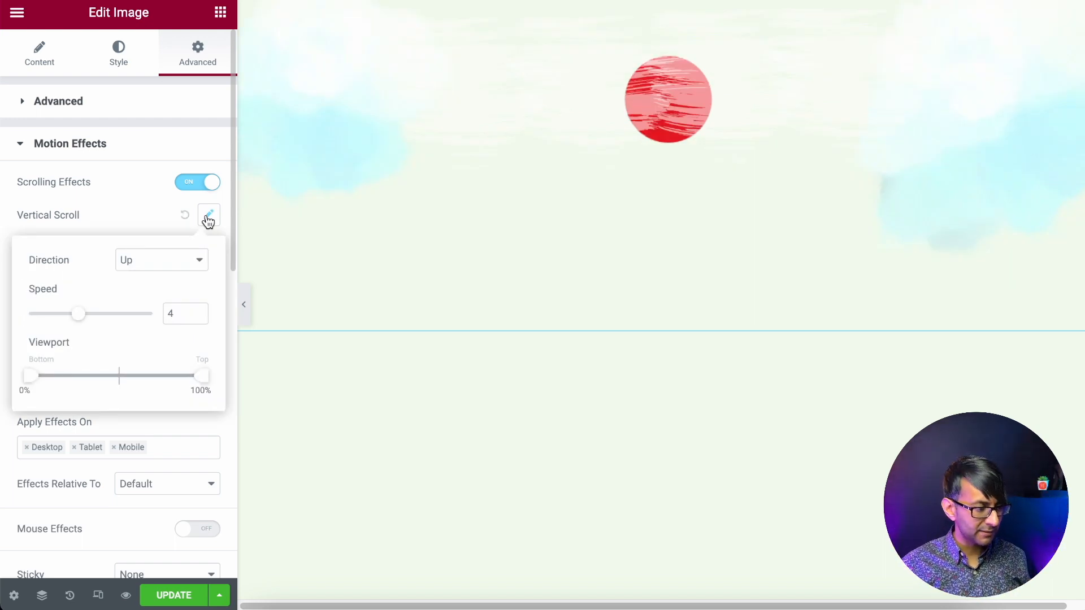
{"action": "left_click", "coordinate": [172, 265]}
{"action": "left_click", "coordinate": [162, 294]}
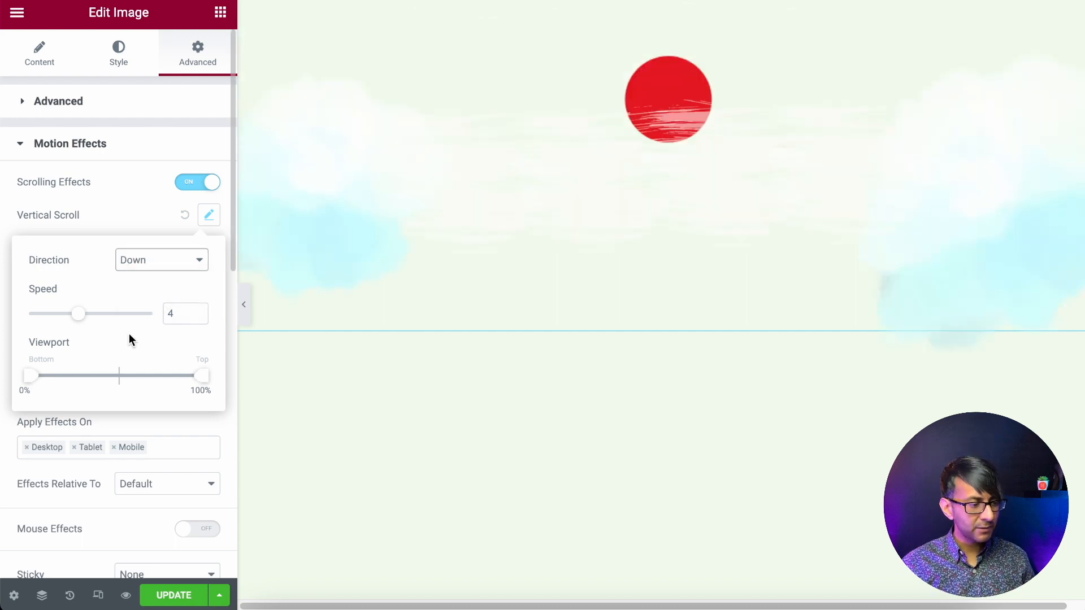
{"action": "left_click_drag", "start_coordinate": [75, 317], "coordinate": [128, 322]}
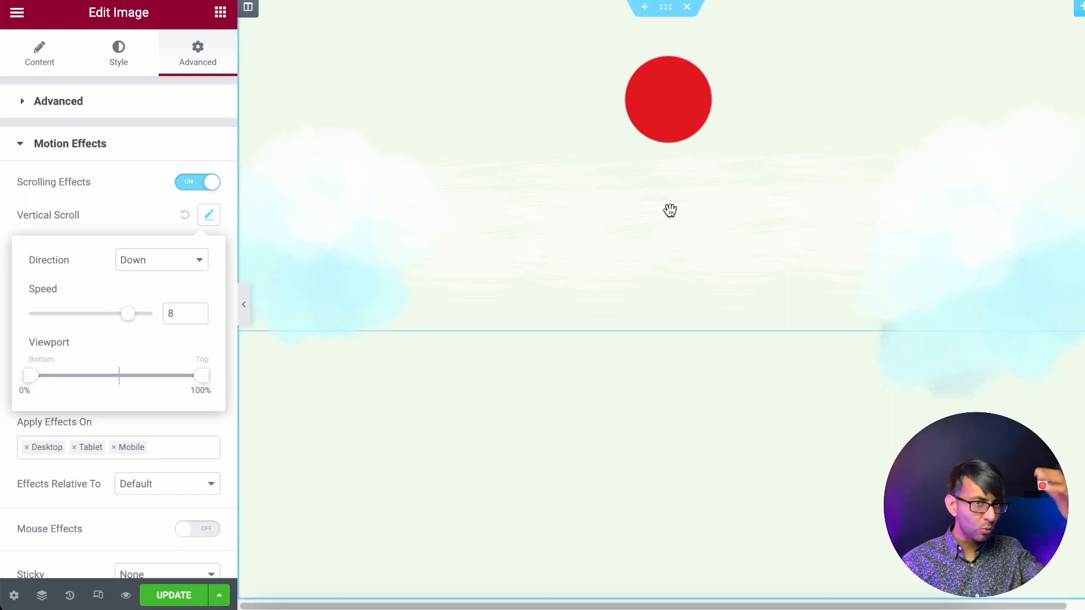
{"action": "left_click", "coordinate": [246, 316]}
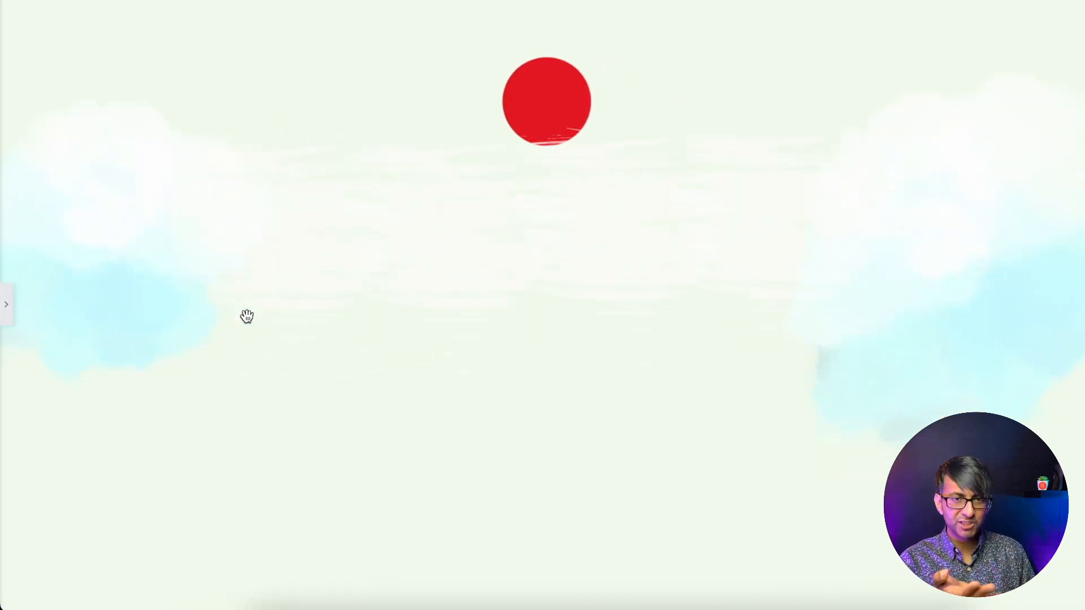
{"action": "left_click", "coordinate": [11, 317]}
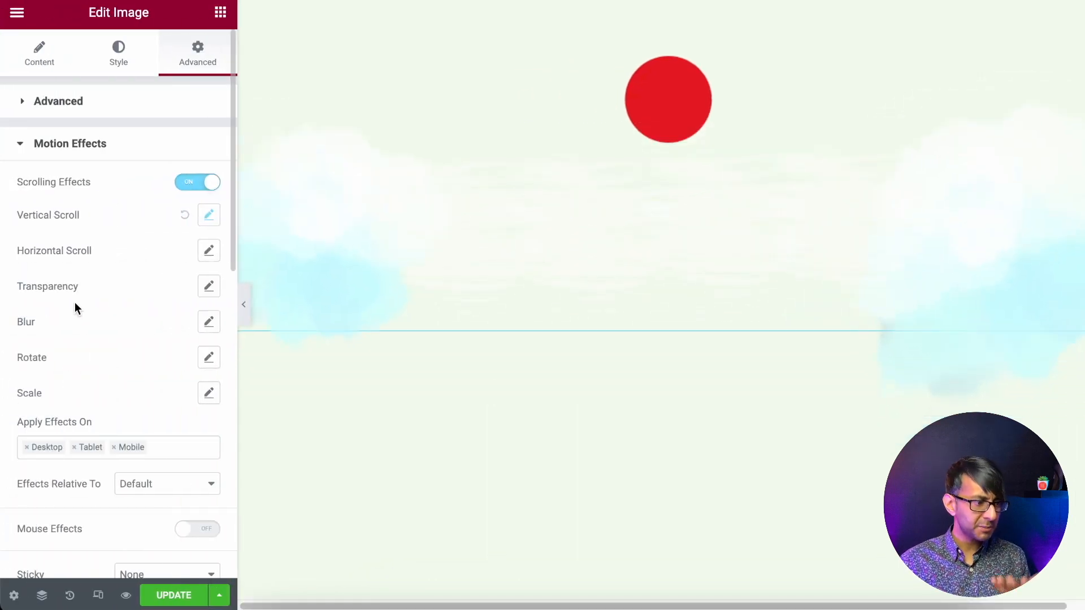
- Set the clouds image's vertical offset to -115 px and preview the section at full window width
{"action": "scroll", "coordinate": [150, 432], "scroll_direction": "down", "scroll_amount": 6}
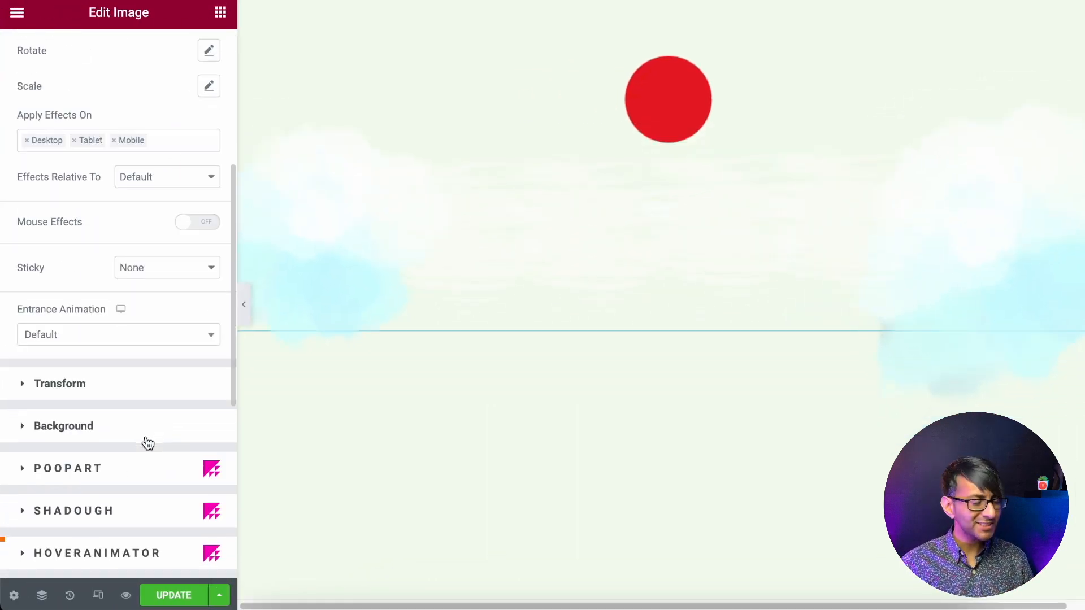
{"action": "scroll", "coordinate": [123, 441], "scroll_direction": "down", "scroll_amount": 5}
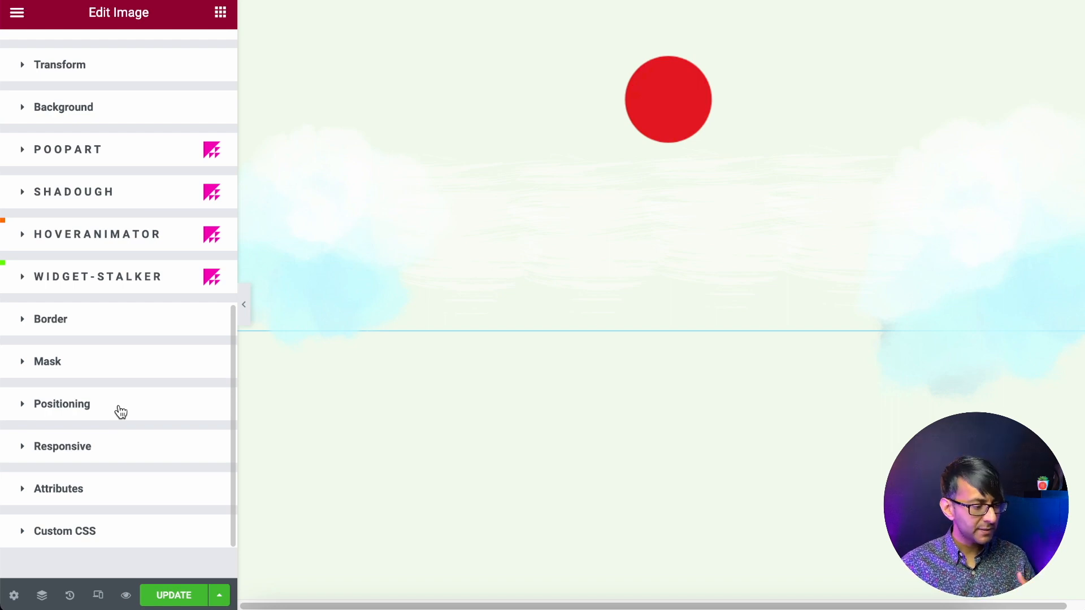
{"action": "left_click", "coordinate": [120, 411]}
{"action": "scroll", "coordinate": [133, 446], "scroll_direction": "down", "scroll_amount": 1}
{"action": "scroll", "coordinate": [133, 446], "scroll_direction": "down", "scroll_amount": 6}
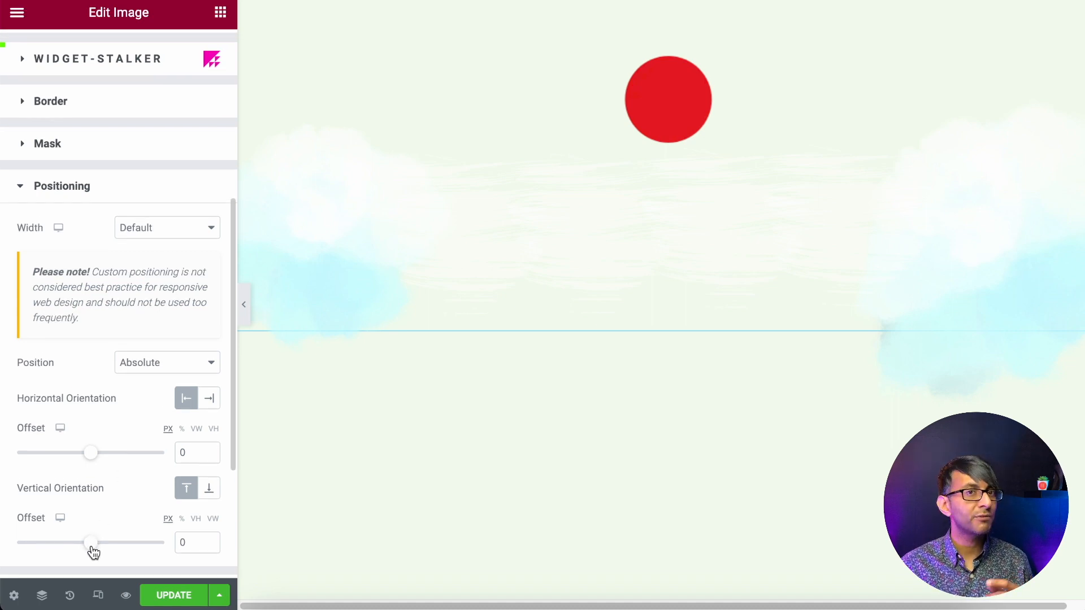
{"action": "left_click_drag", "start_coordinate": [92, 551], "coordinate": [82, 551]}
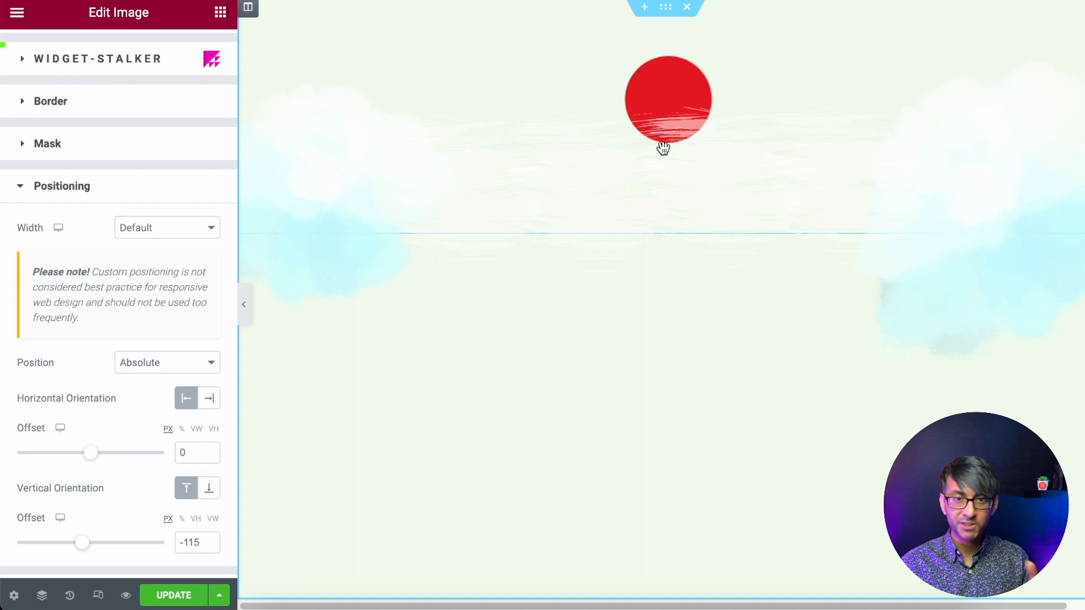
{"action": "left_click", "coordinate": [245, 312]}
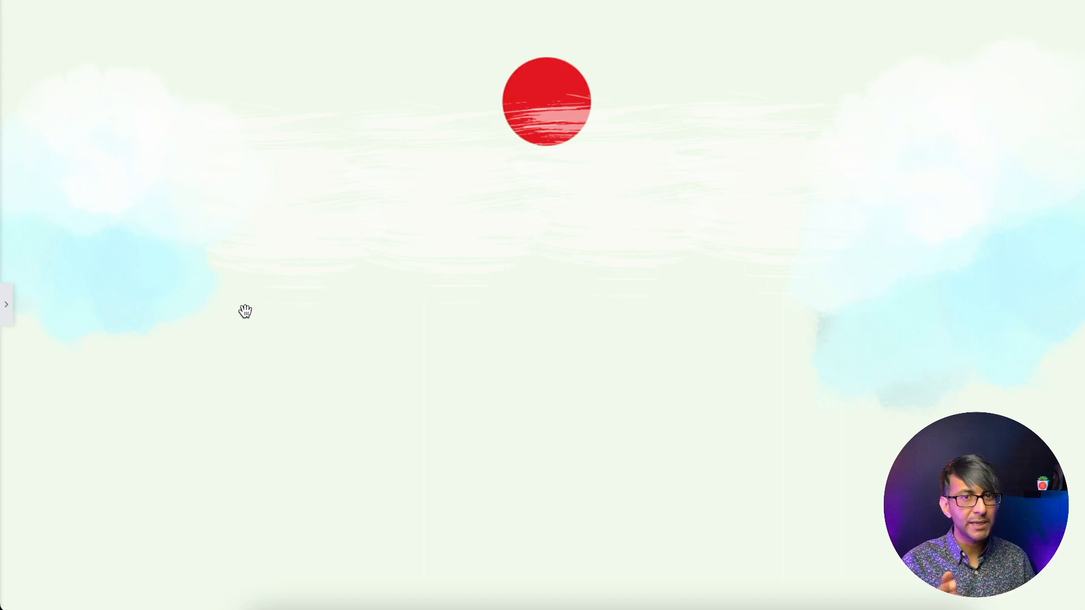
{"action": "left_click", "coordinate": [6, 308]}
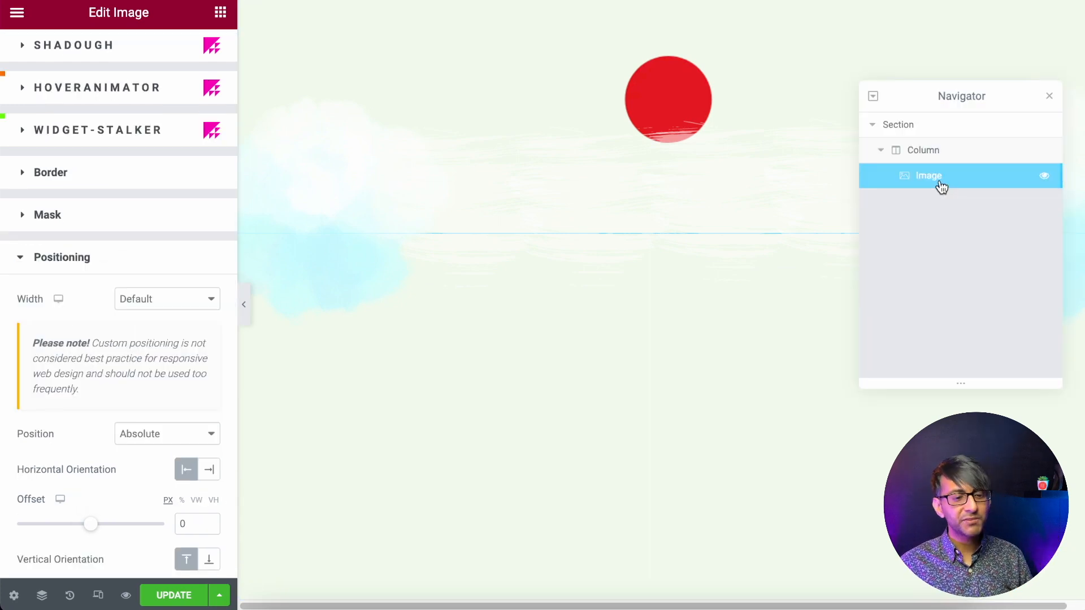
- Rename the clouds image widget in the Navigator as Cloud
{"action": "double_click", "coordinate": [935, 179]}
{"action": "type", "text": "C"}
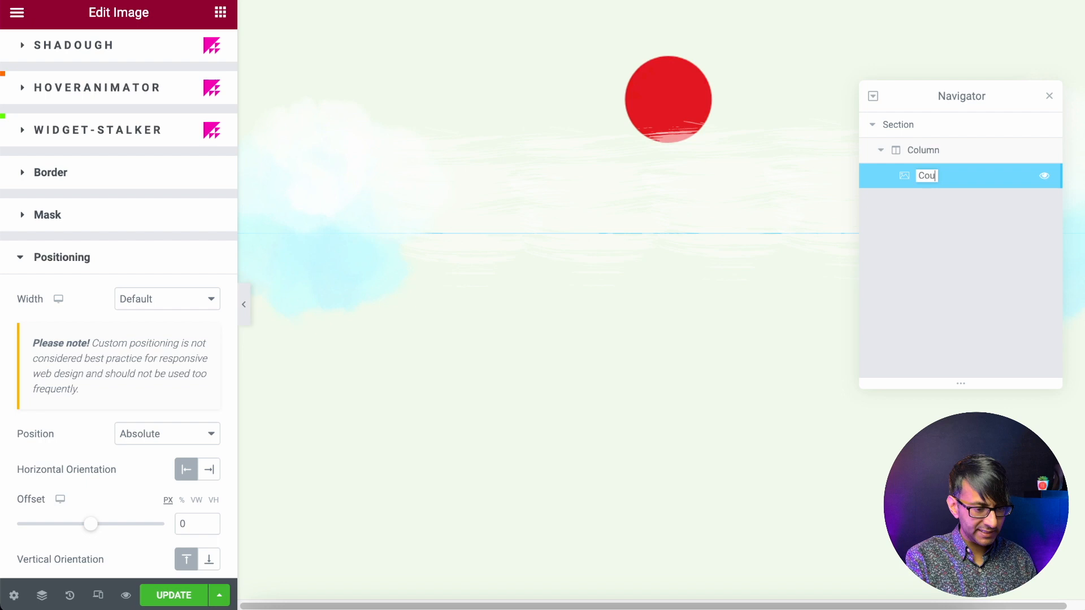
{"action": "type", "text": "loud"}
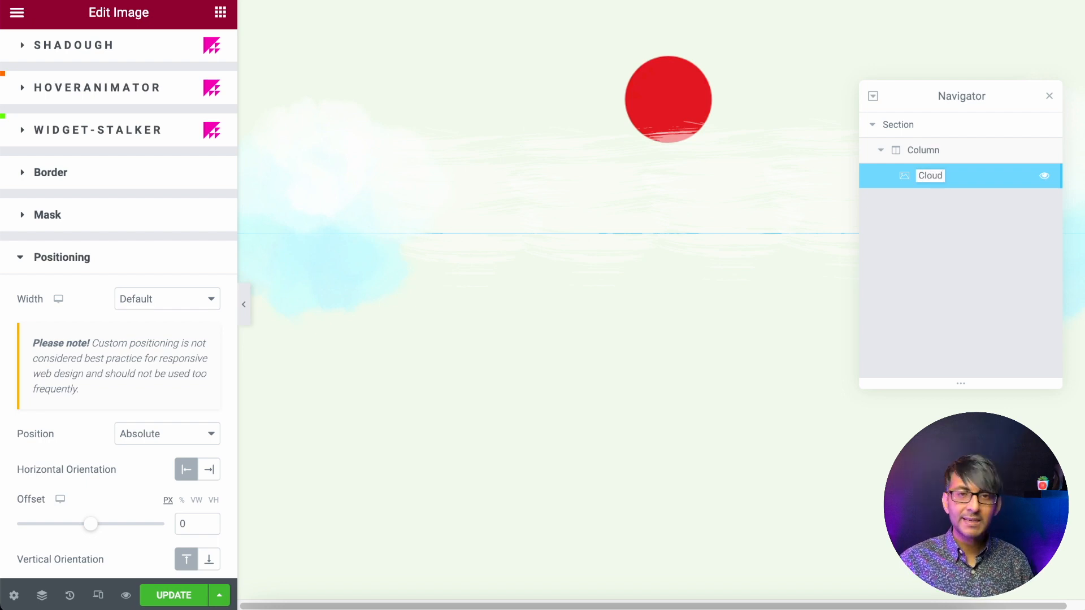
{"action": "key", "text": "Return"}
- Duplicate the Cloud image widget four times so the column holds five copies
{"action": "right_click", "coordinate": [970, 189]}
{"action": "left_click", "coordinate": [981, 218]}
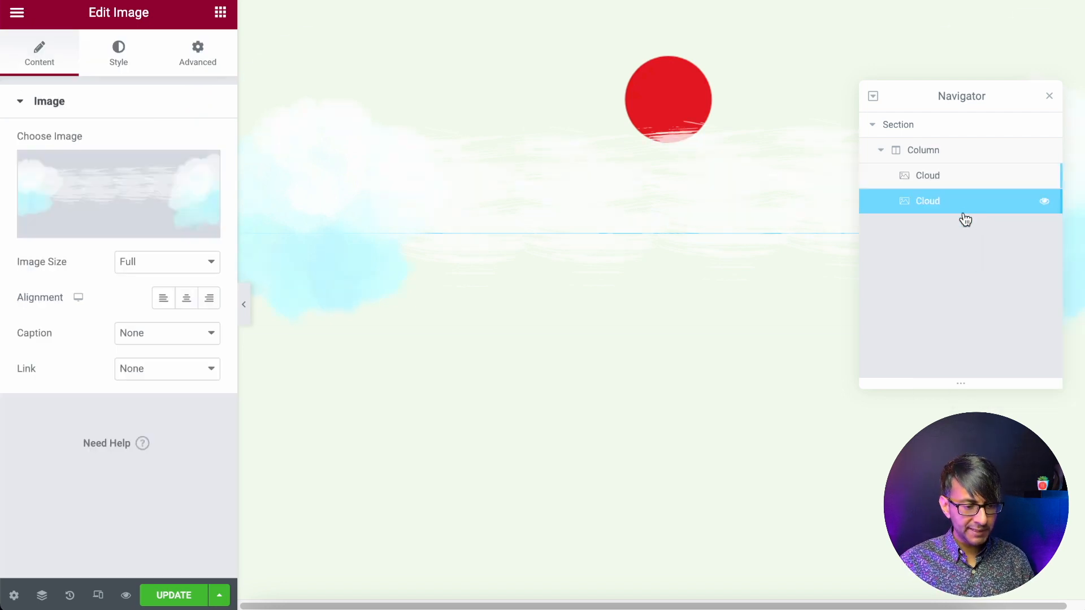
{"action": "right_click", "coordinate": [940, 208]}
{"action": "left_click", "coordinate": [971, 244]}
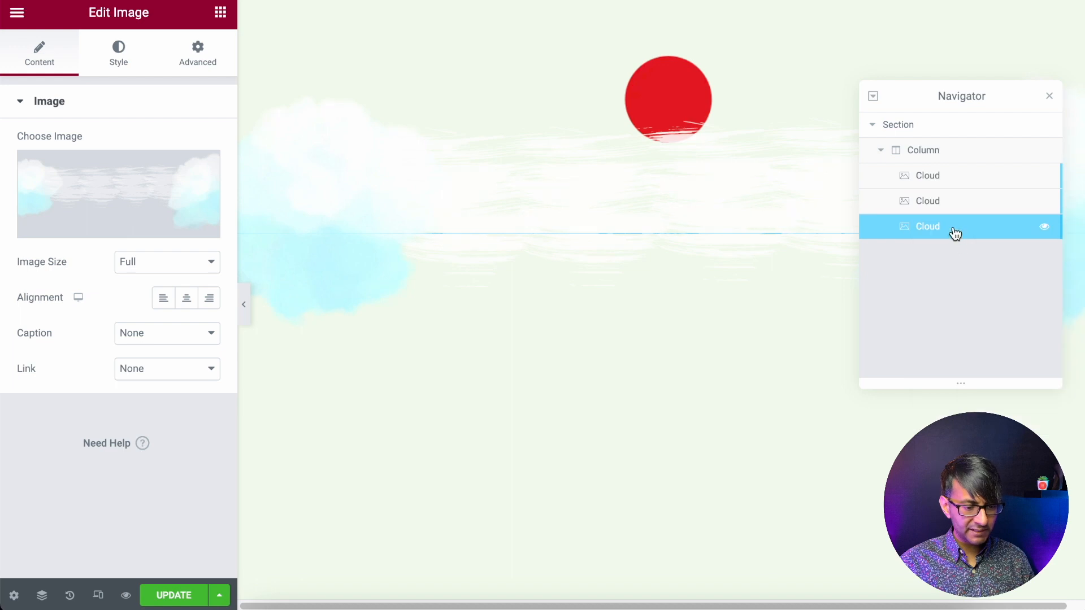
{"action": "right_click", "coordinate": [957, 228]}
{"action": "left_click", "coordinate": [970, 271]}
{"action": "right_click", "coordinate": [955, 260]}
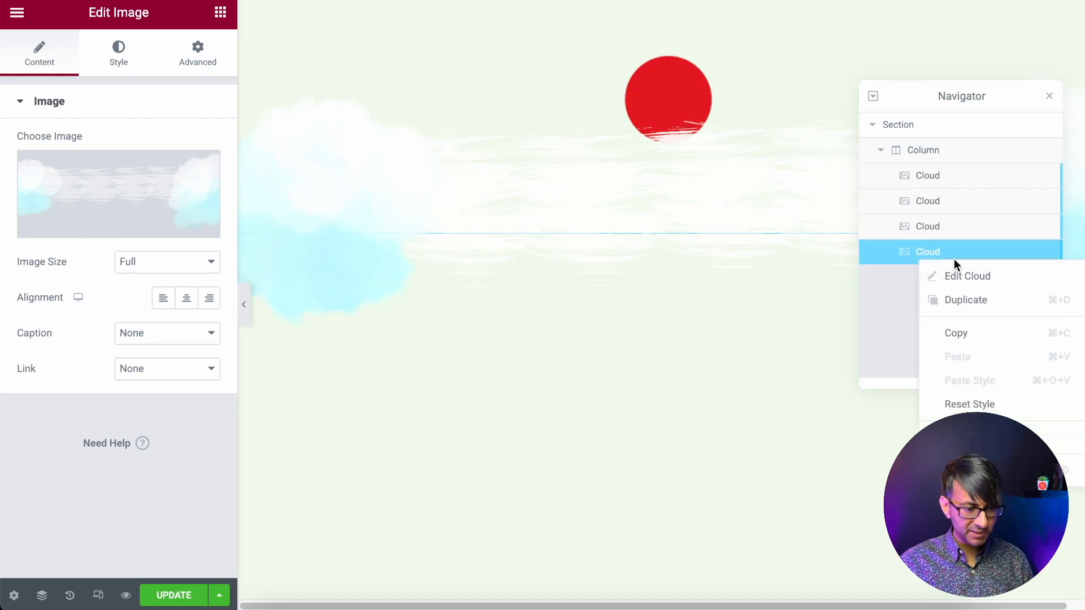
{"action": "left_click", "coordinate": [964, 300]}
- Rename the second and third Cloud widgets as Mountain 1 and Mountain 2
{"action": "double_click", "coordinate": [939, 201]}
{"action": "type", "text": "Mountain 1"}
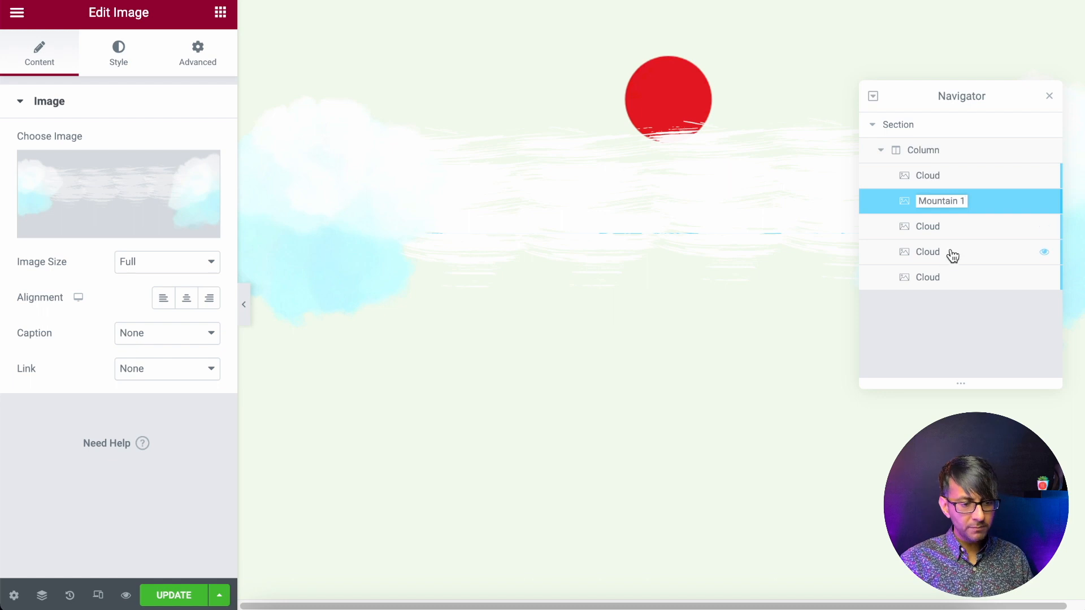
{"action": "double_click", "coordinate": [923, 228]}
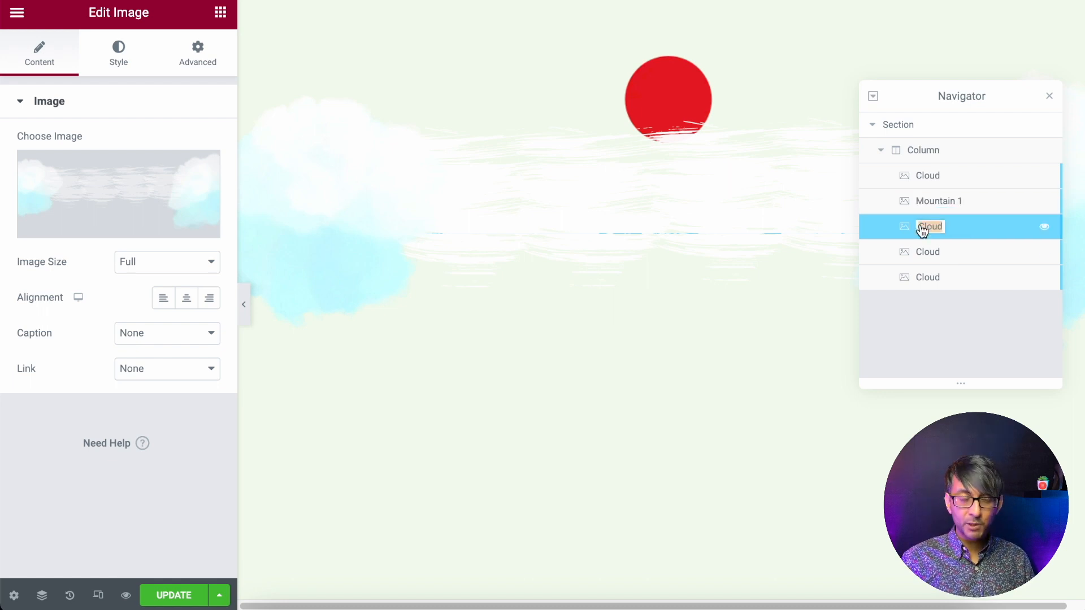
{"action": "type", "text": "Mountain1"}
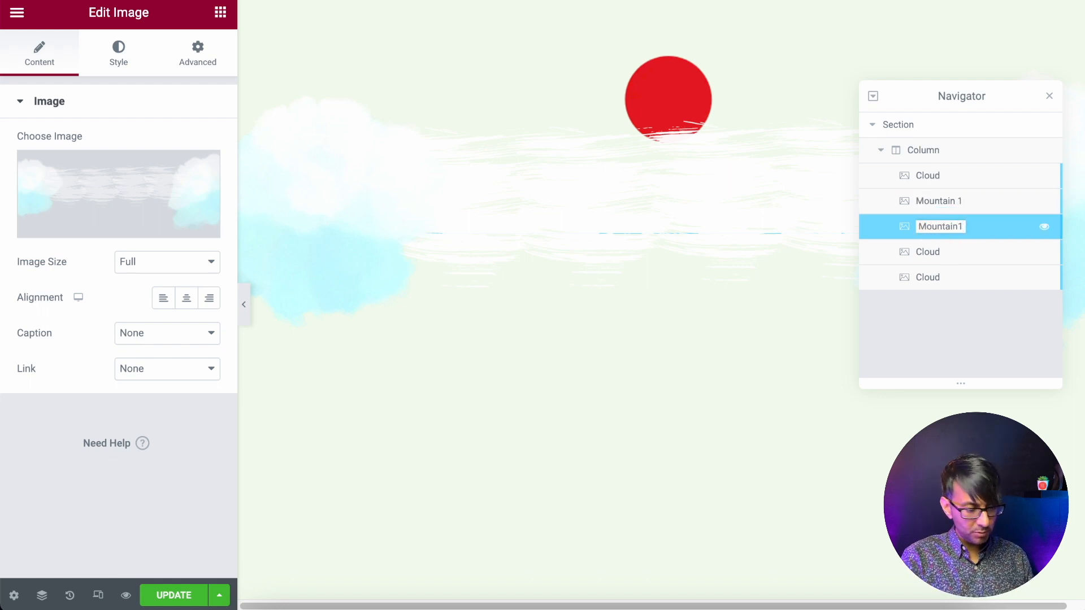
{"action": "key", "text": "BackSpace"}
{"action": "type", "text": "2"}
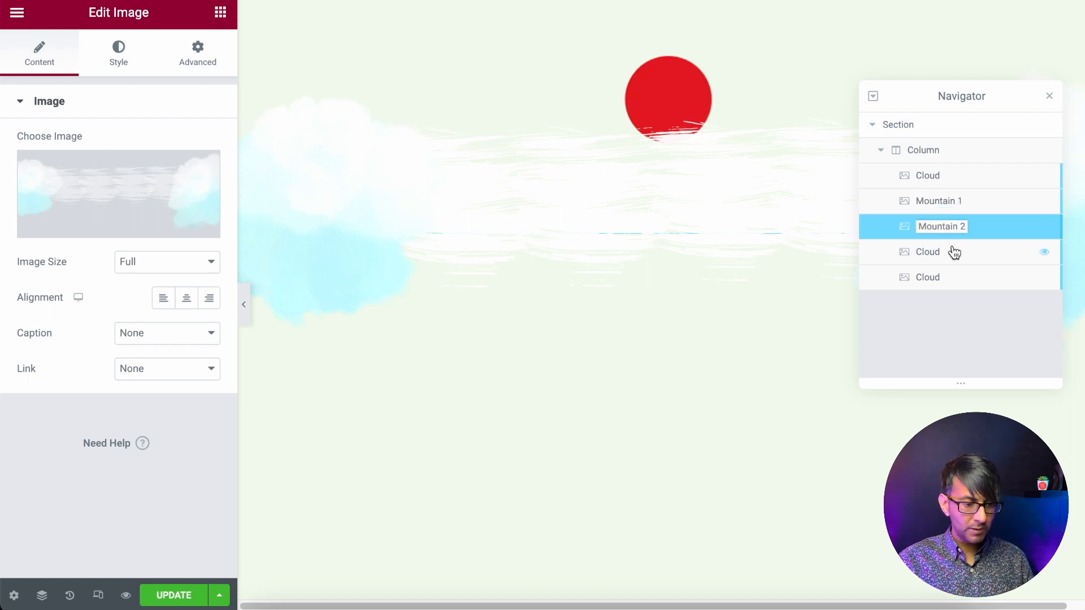
- Rename the fourth and fifth Cloud widgets as Bird and Mountain 3
{"action": "double_click", "coordinate": [930, 254]}
{"action": "type", "text": "Bird"}
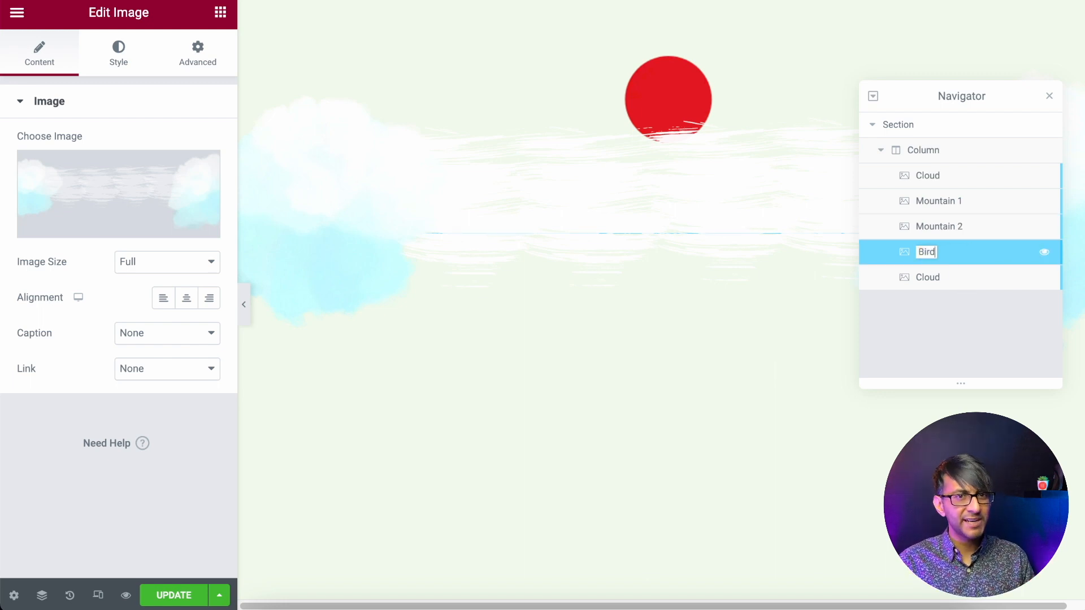
{"action": "left_click", "coordinate": [934, 282]}
{"action": "double_click", "coordinate": [933, 281]}
{"action": "type", "text": "Mountain 3"}
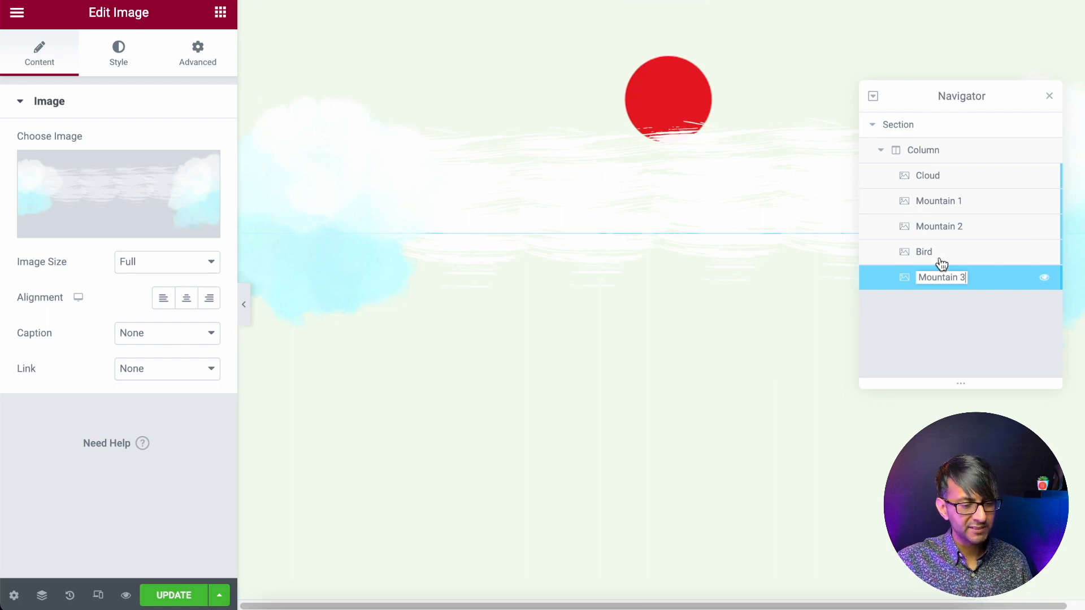
- Replace the Mountain 1 widget's image with the light teal mountains, 5-2.webp, from the media library
{"action": "left_click", "coordinate": [957, 212]}
{"action": "left_click", "coordinate": [48, 186]}
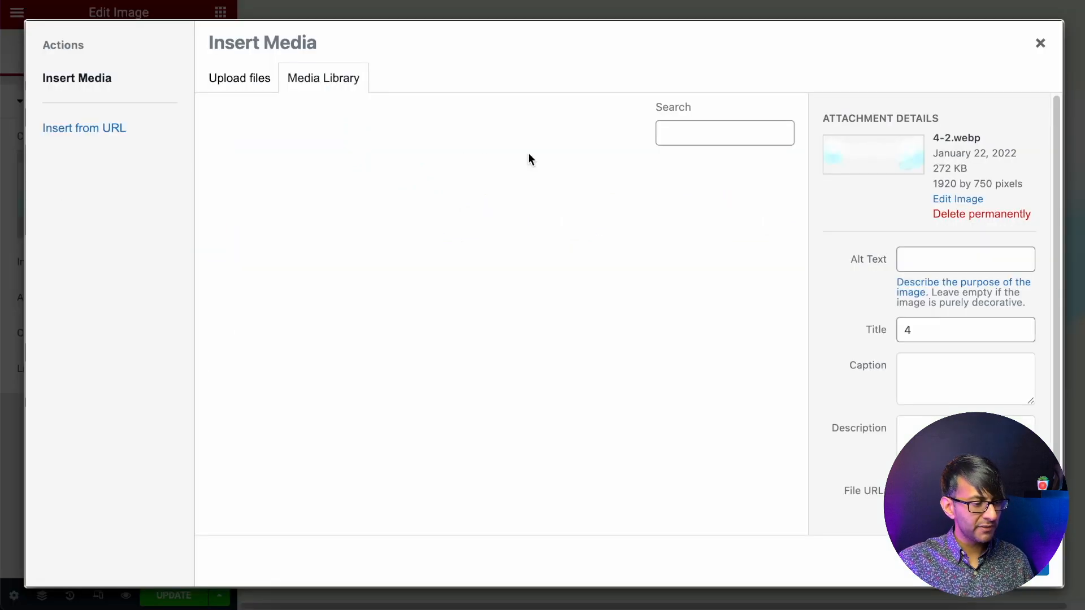
{"action": "left_click", "coordinate": [423, 221]}
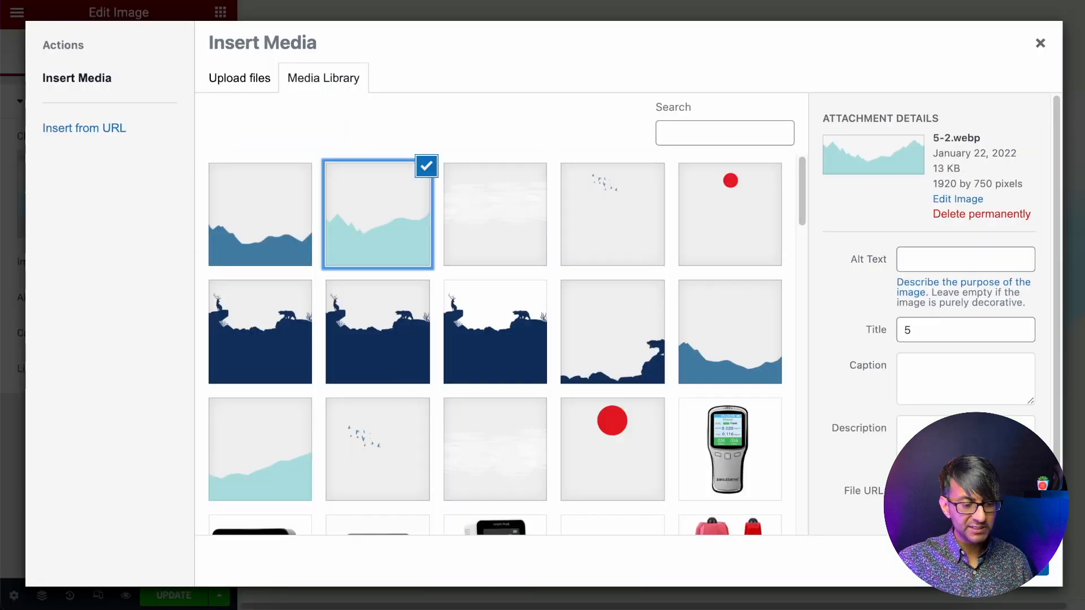
{"action": "left_click", "coordinate": [1009, 563]}
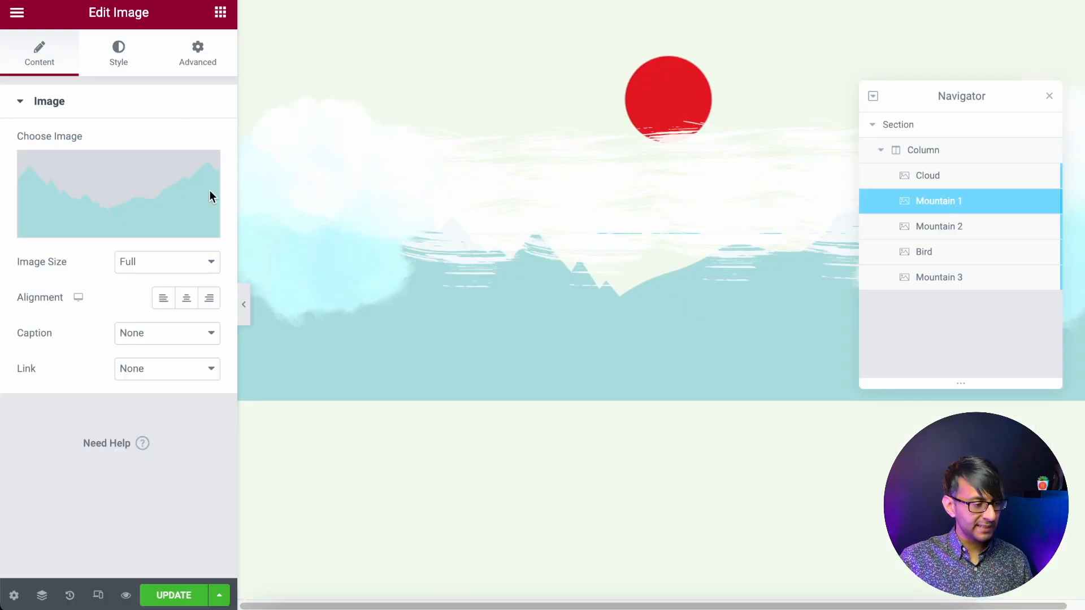
- Set the Mountain 1 image's Z-Index to 2
{"action": "left_click", "coordinate": [198, 57]}
{"action": "left_click", "coordinate": [189, 288]}
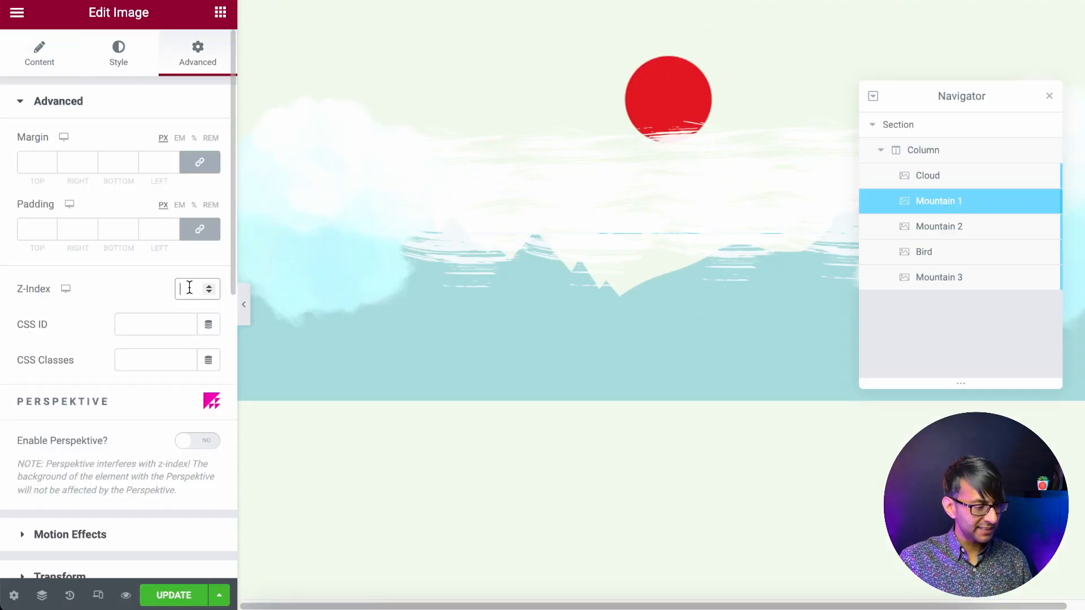
{"action": "type", "text": "2"}
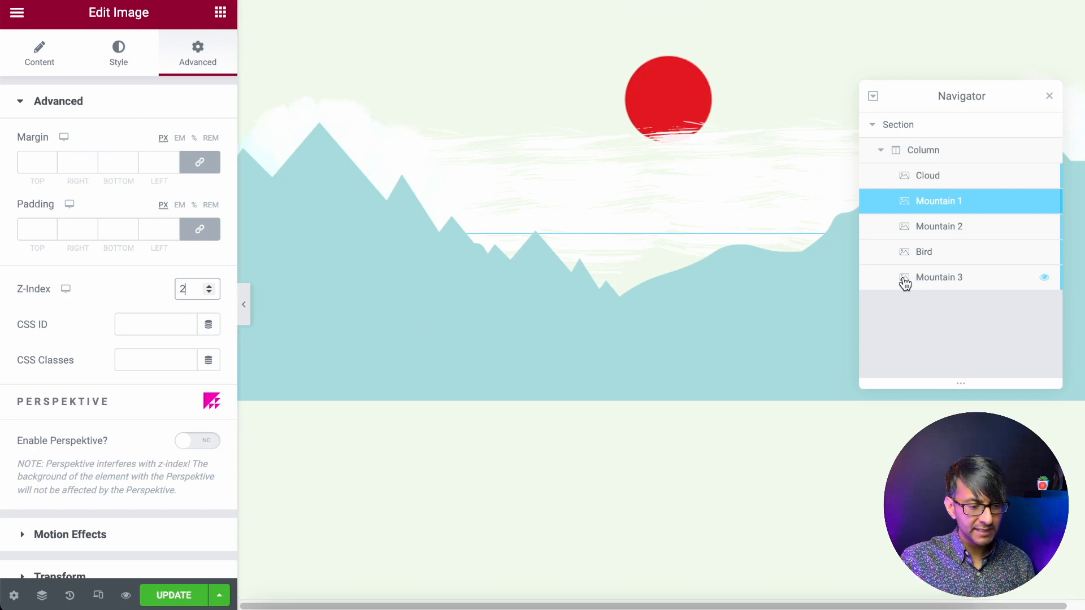
- Check the Mountain 1 image's width settings and set its Vertical Scroll speed to 6
{"action": "scroll", "coordinate": [107, 385], "scroll_direction": "down", "scroll_amount": 7}
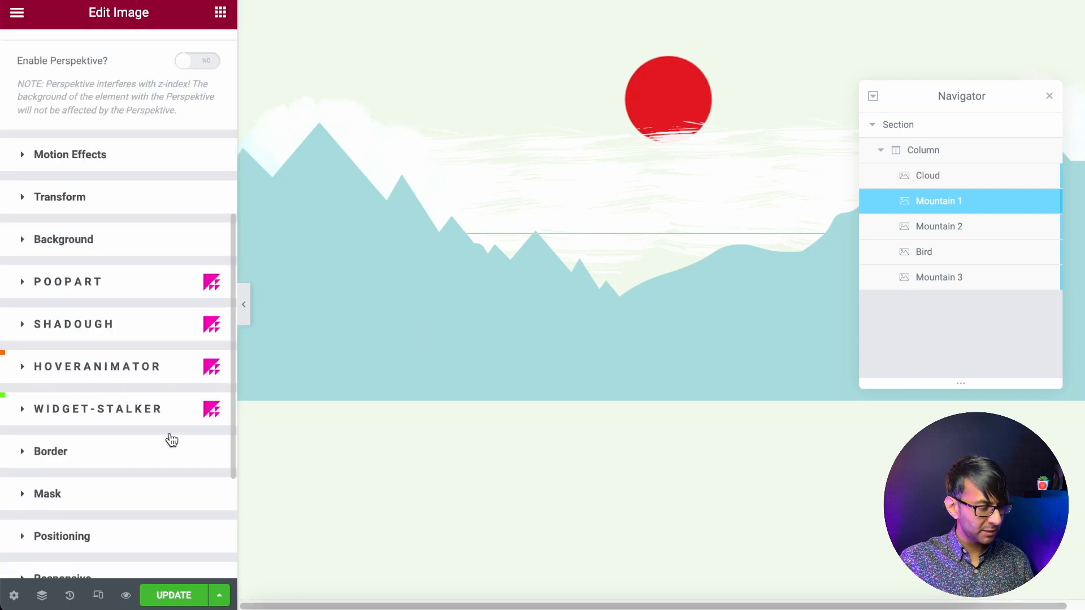
{"action": "left_click", "coordinate": [136, 154]}
{"action": "left_click", "coordinate": [46, 69]}
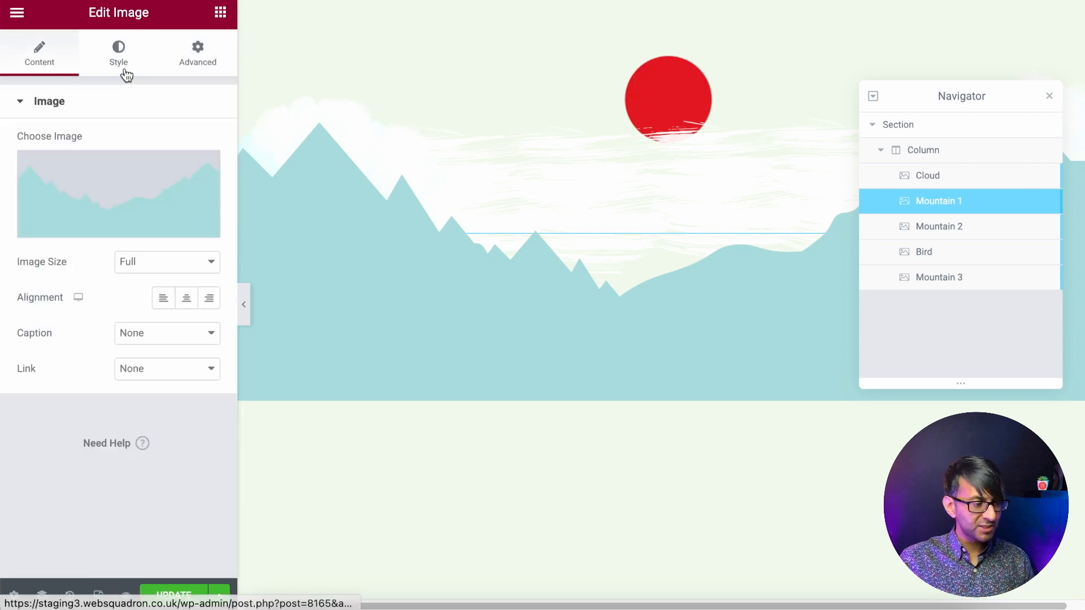
{"action": "left_click", "coordinate": [125, 68]}
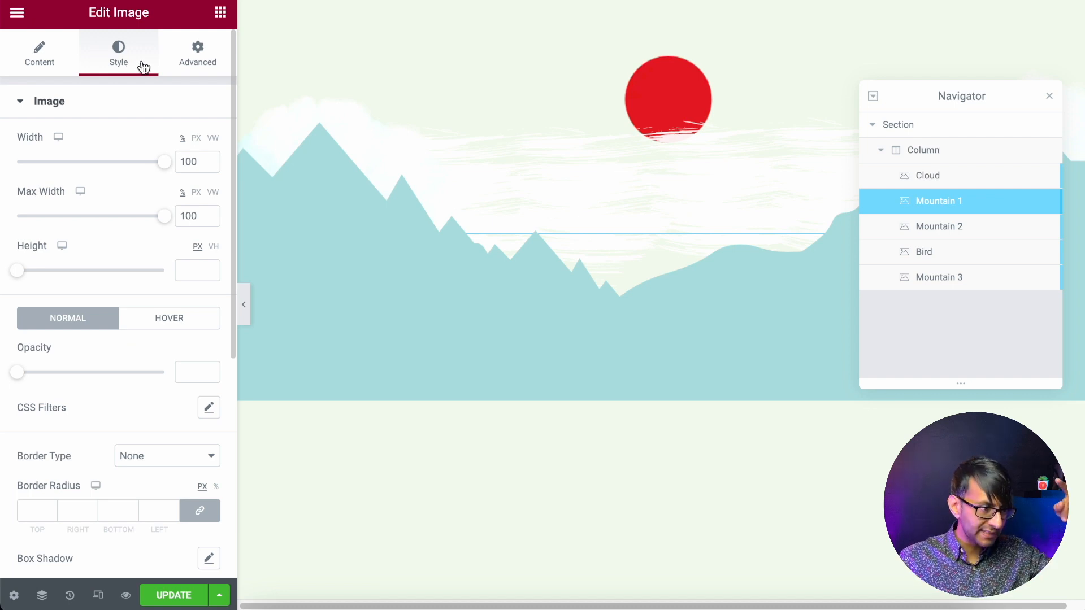
{"action": "left_click", "coordinate": [185, 63]}
{"action": "scroll", "coordinate": [182, 443], "scroll_direction": "down", "scroll_amount": 5}
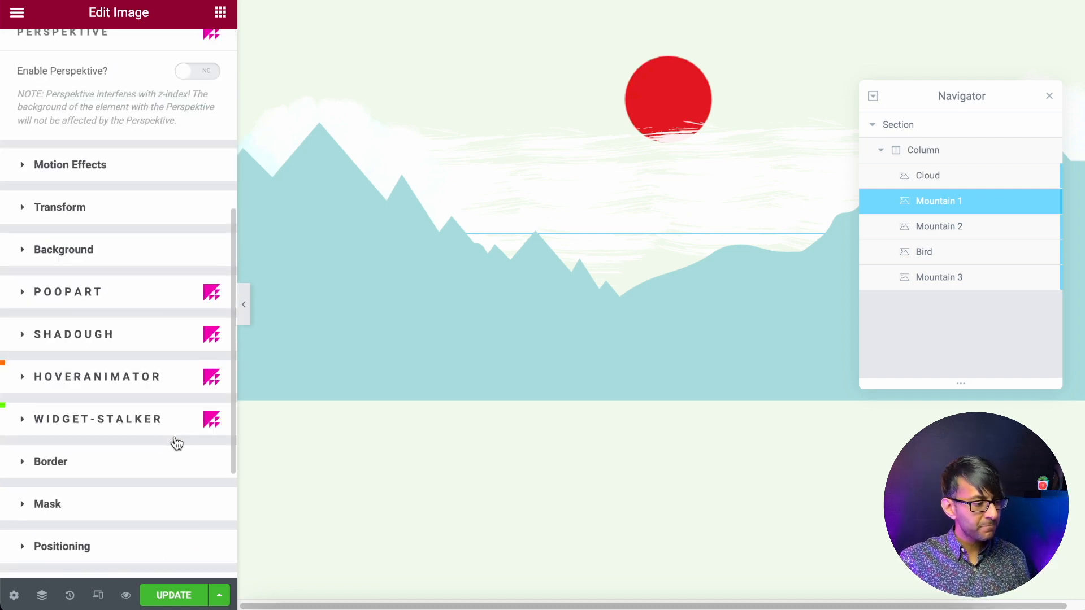
{"action": "left_click", "coordinate": [144, 170]}
{"action": "left_click", "coordinate": [209, 218]}
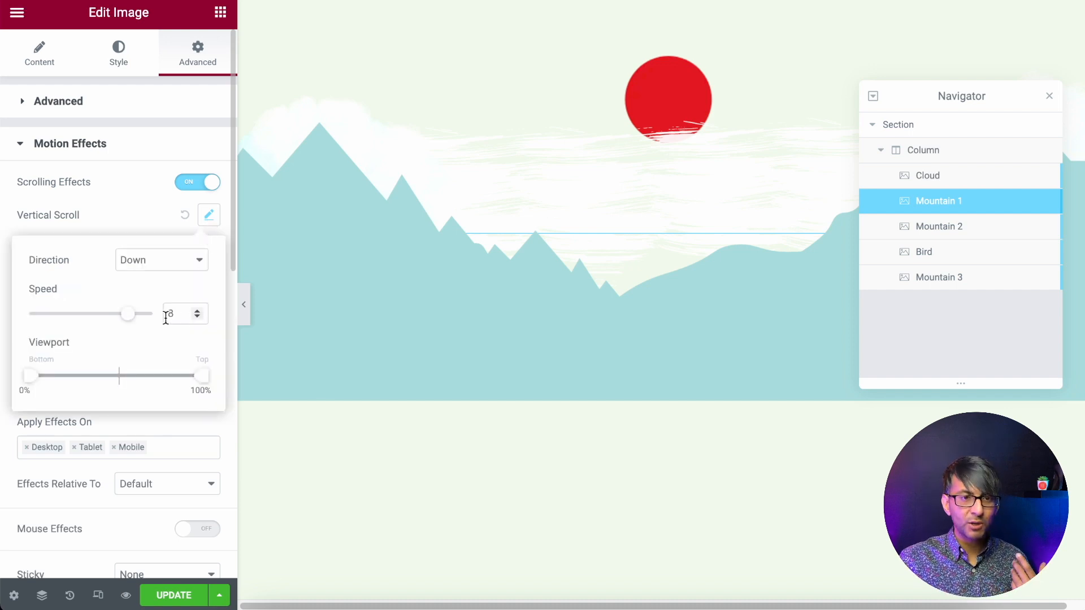
{"action": "left_click", "coordinate": [197, 312]}
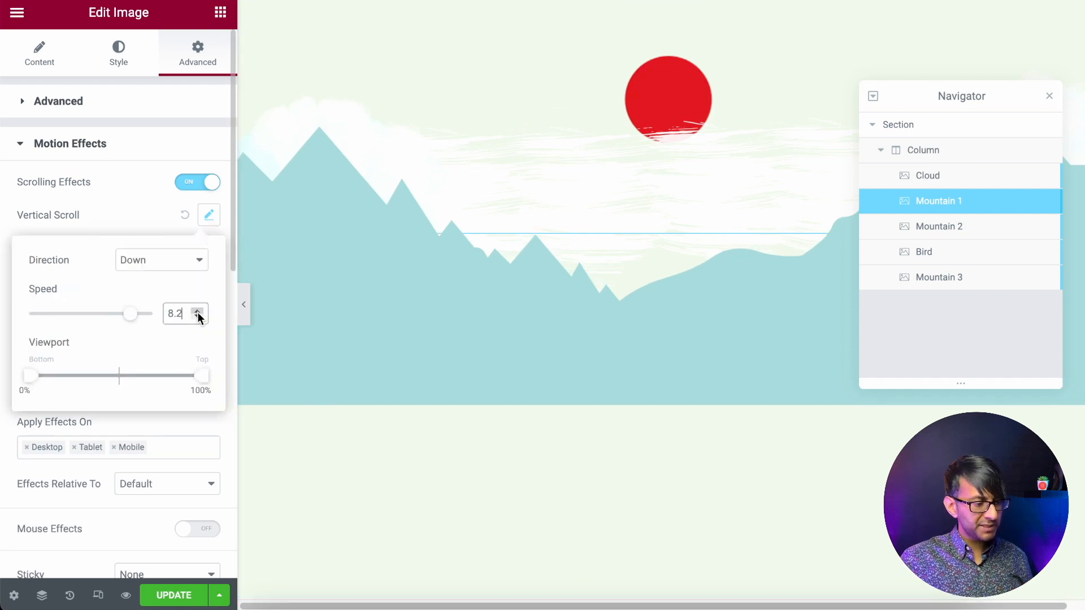
{"action": "double_click", "coordinate": [163, 312]}
{"action": "type", "text": "6"}
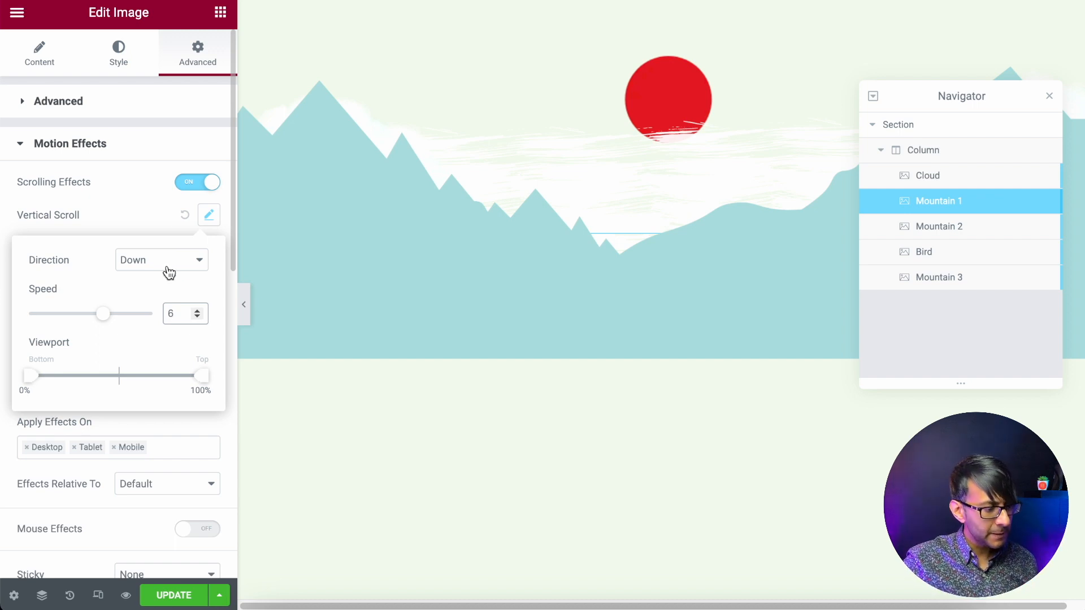
{"action": "left_click", "coordinate": [132, 210]}
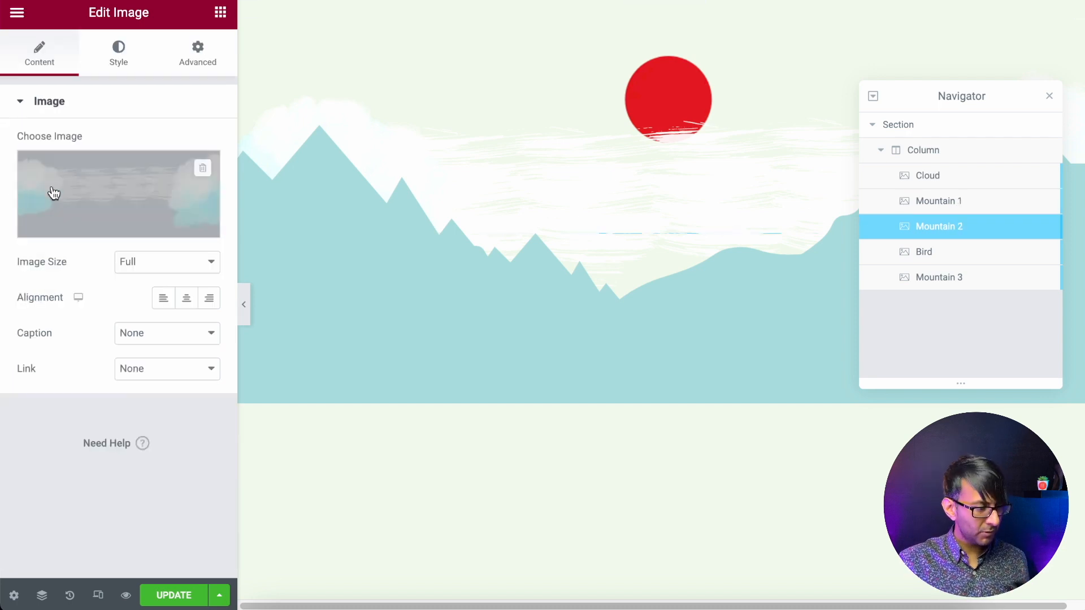
- Replace the Mountain 2 widget's image with the dark blue mountains, 6-1.webp, from the media library
{"action": "left_click", "coordinate": [121, 207]}
{"action": "left_click", "coordinate": [260, 186]}
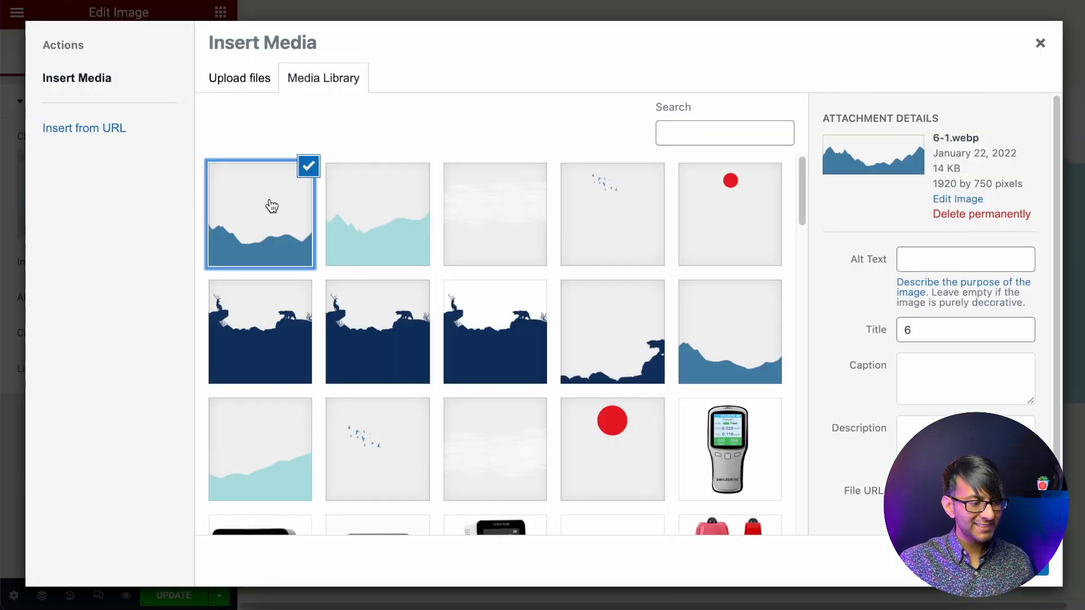
{"action": "left_click", "coordinate": [1017, 568]}
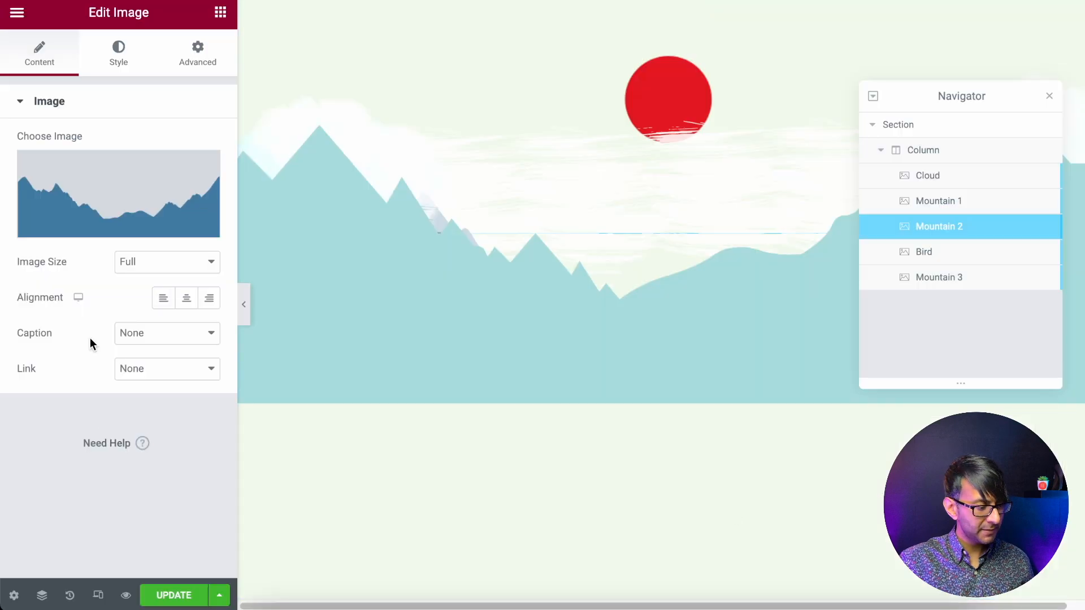
- Set the Mountain 2 image's Vertical Scroll speed to 4
{"action": "left_click", "coordinate": [198, 57]}
{"action": "scroll", "coordinate": [142, 342], "scroll_direction": "down", "scroll_amount": 4}
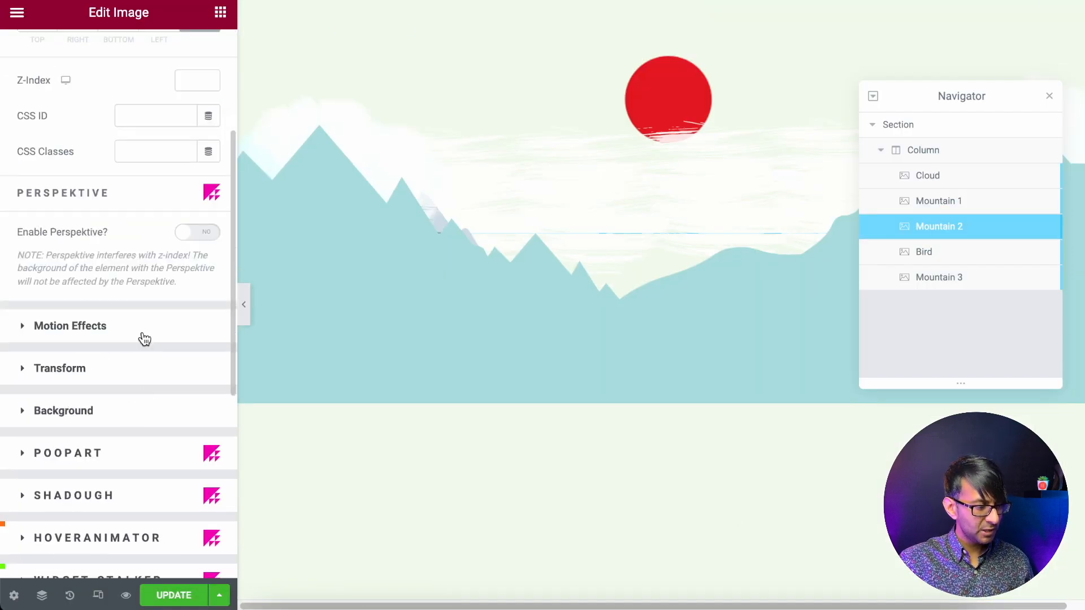
{"action": "left_click", "coordinate": [146, 327]}
{"action": "left_click", "coordinate": [206, 222]}
{"action": "double_click", "coordinate": [179, 314]}
{"action": "type", "text": "4"}
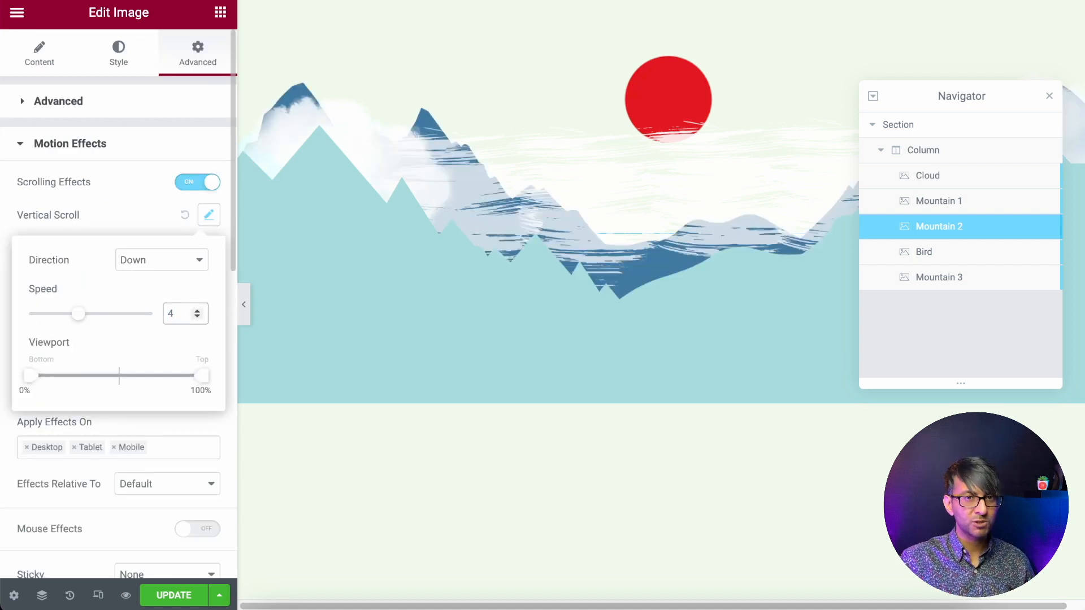
{"action": "left_click", "coordinate": [141, 178]}
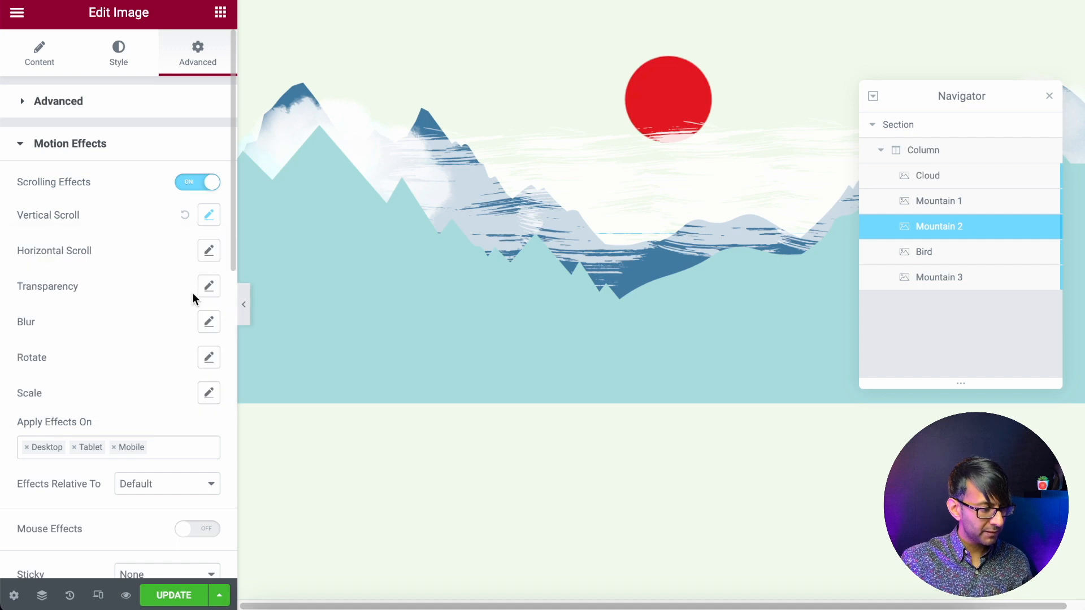
- Set the Mountain 2 image's Z-Index to 3
{"action": "left_click", "coordinate": [114, 114]}
{"action": "left_click", "coordinate": [194, 289]}
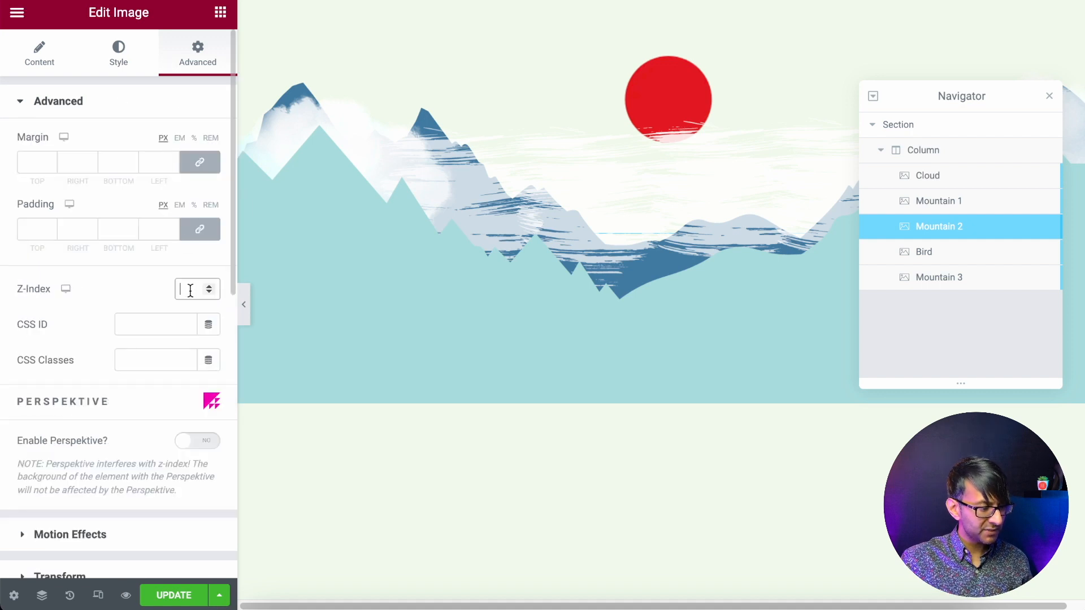
{"action": "type", "text": "3"}
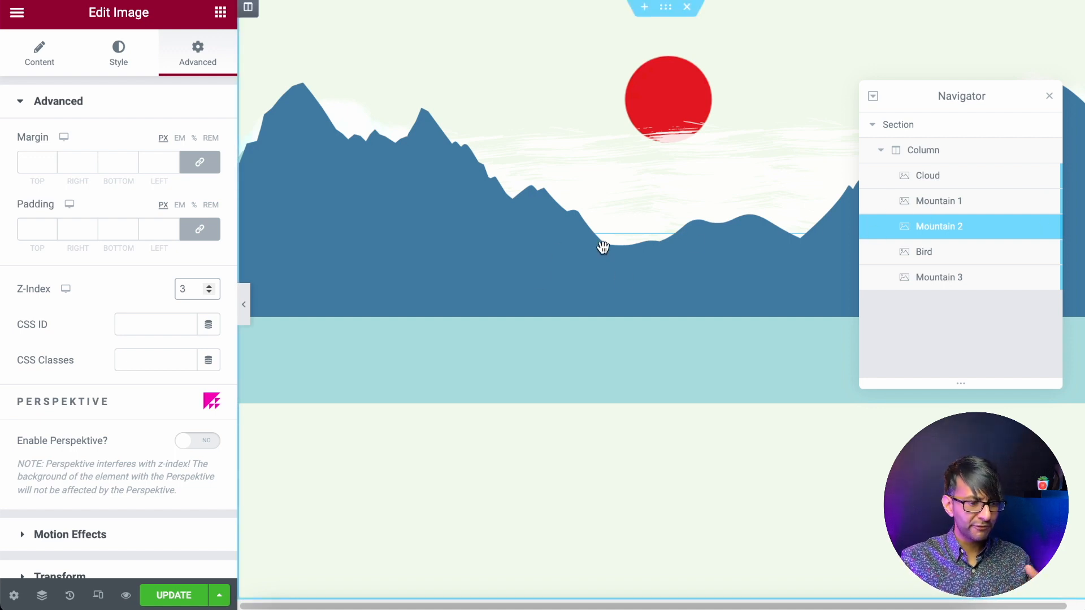
- Set the Mountain 2 image's vertical positioning offset to 0 px
{"action": "scroll", "coordinate": [141, 395], "scroll_direction": "down", "scroll_amount": 10}
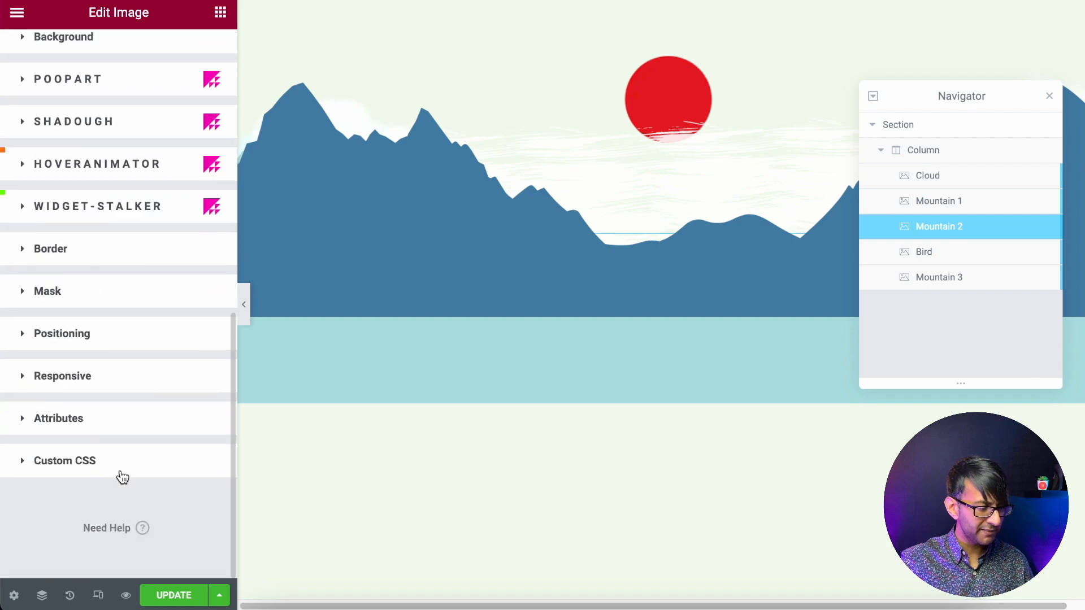
{"action": "left_click", "coordinate": [113, 334]}
{"action": "scroll", "coordinate": [127, 442], "scroll_direction": "down", "scroll_amount": 8}
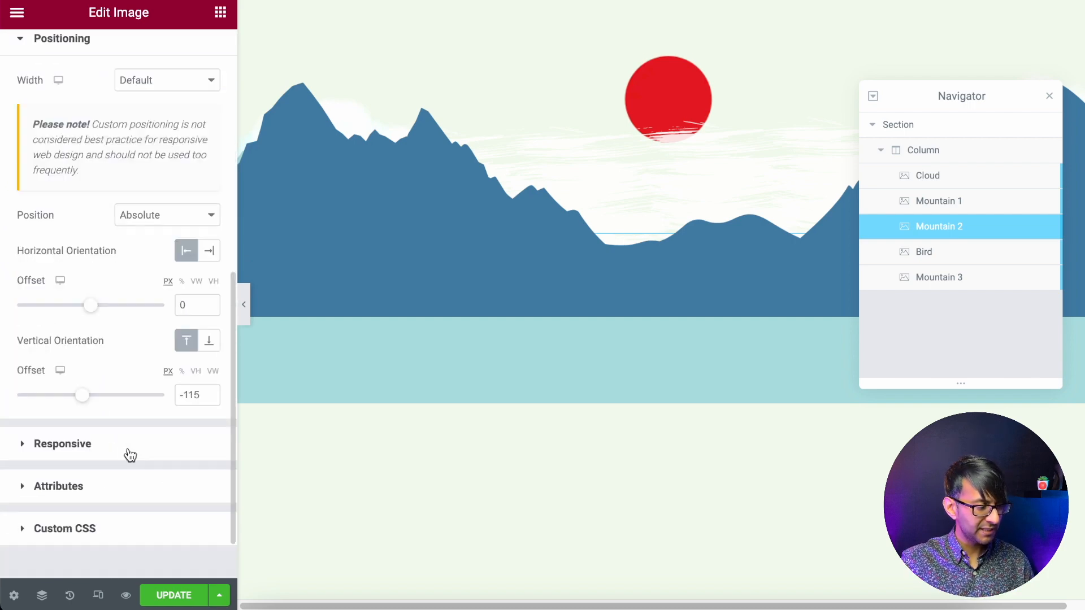
{"action": "left_click", "coordinate": [194, 392]}
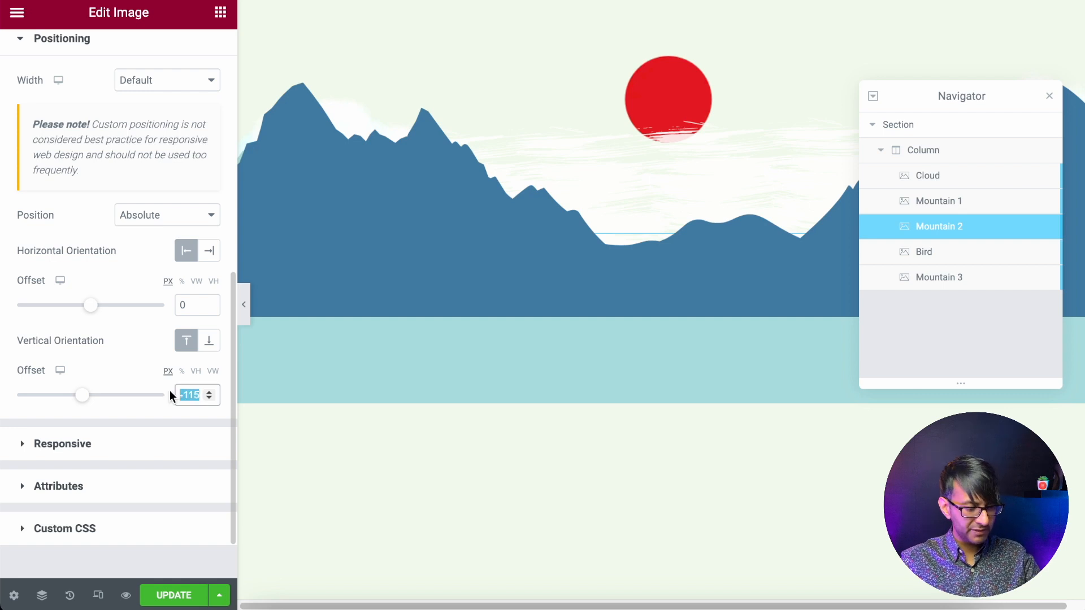
{"action": "type", "text": "0"}
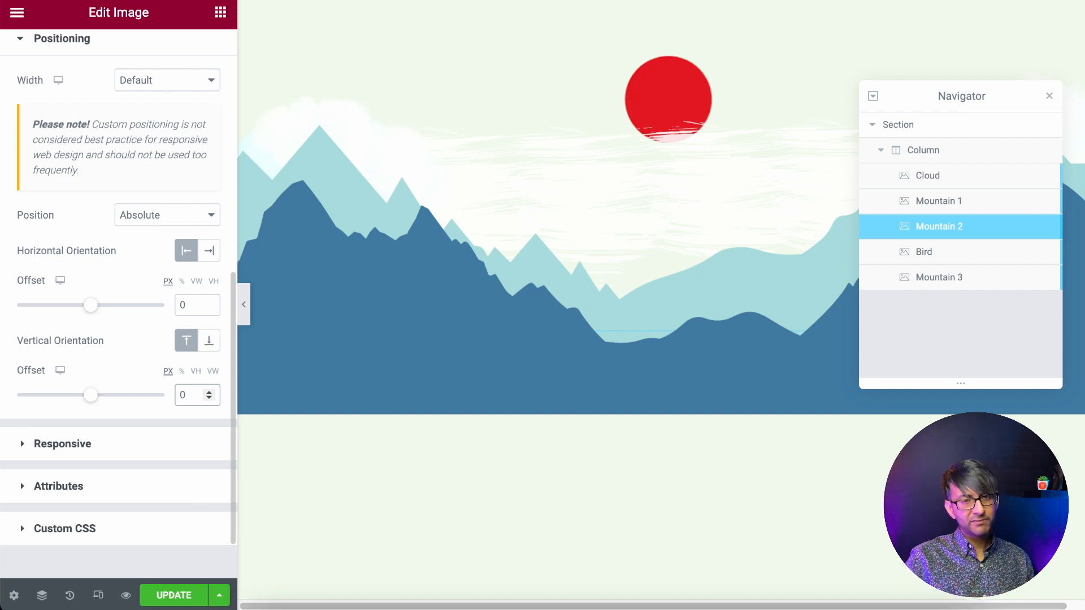
- Replace the Bird widget's image with the flock of birds, 3-2.webp, from the media library
{"action": "left_click", "coordinate": [988, 259]}
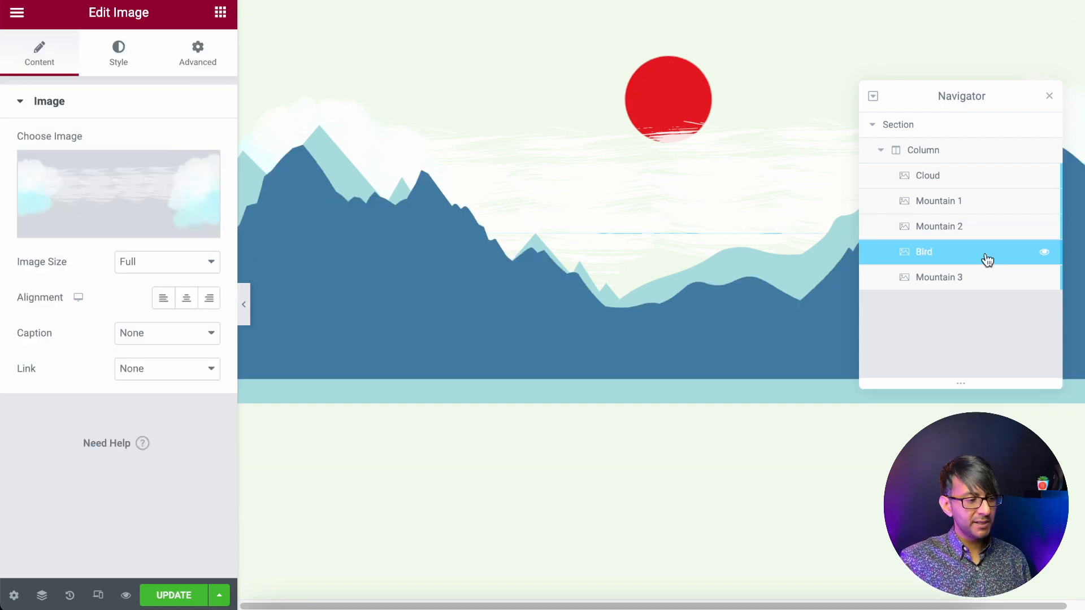
{"action": "left_click", "coordinate": [96, 204]}
{"action": "left_click", "coordinate": [607, 207]}
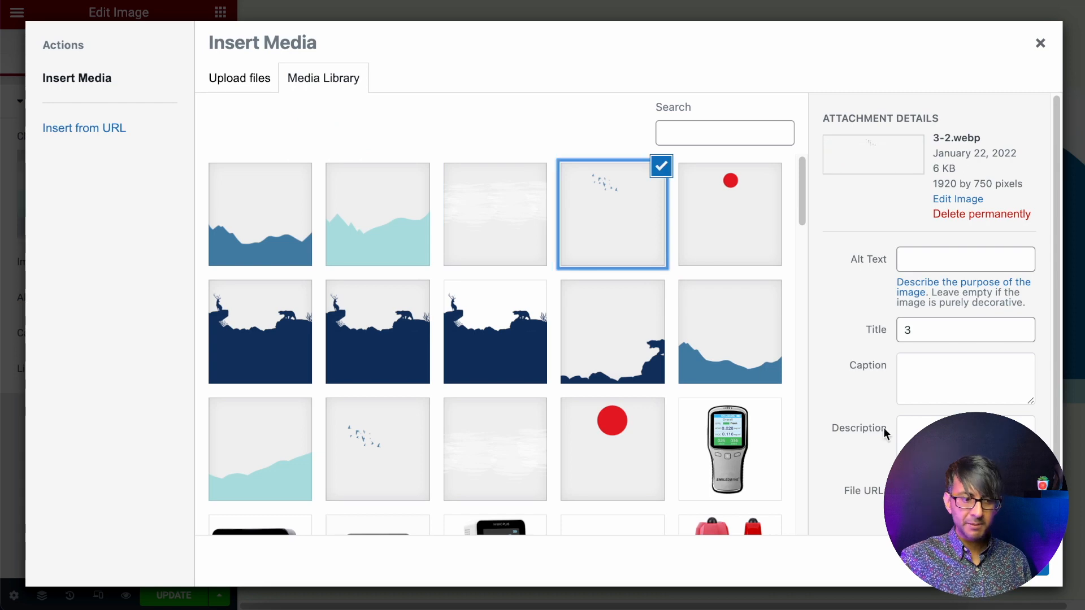
{"action": "left_click", "coordinate": [1006, 562]}
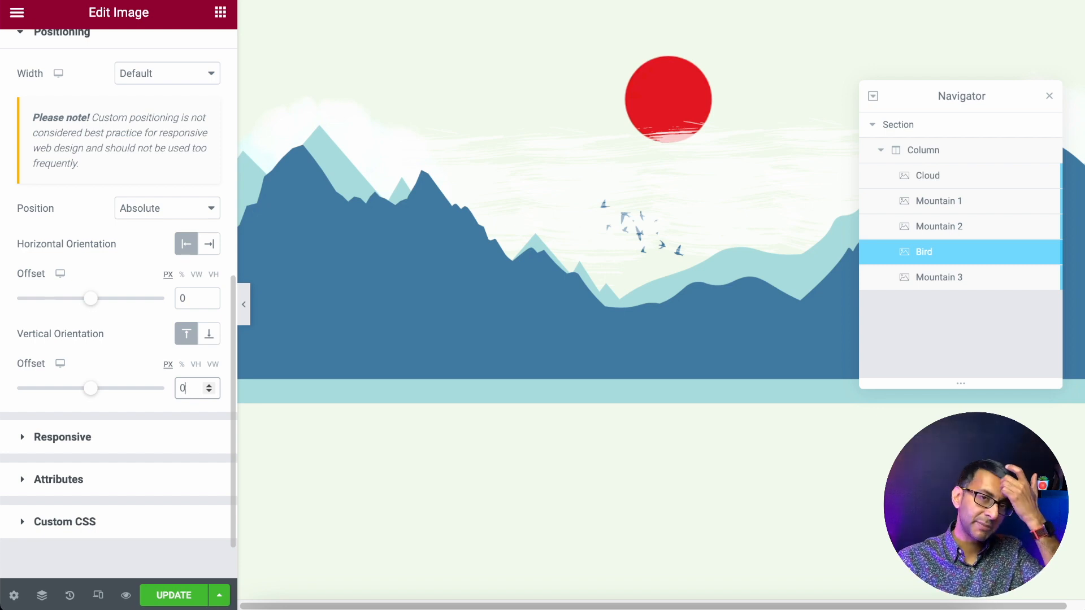
- Set the Bird image's Vertical Scroll speed to 7
{"action": "scroll", "coordinate": [170, 282], "scroll_direction": "up", "scroll_amount": 8}
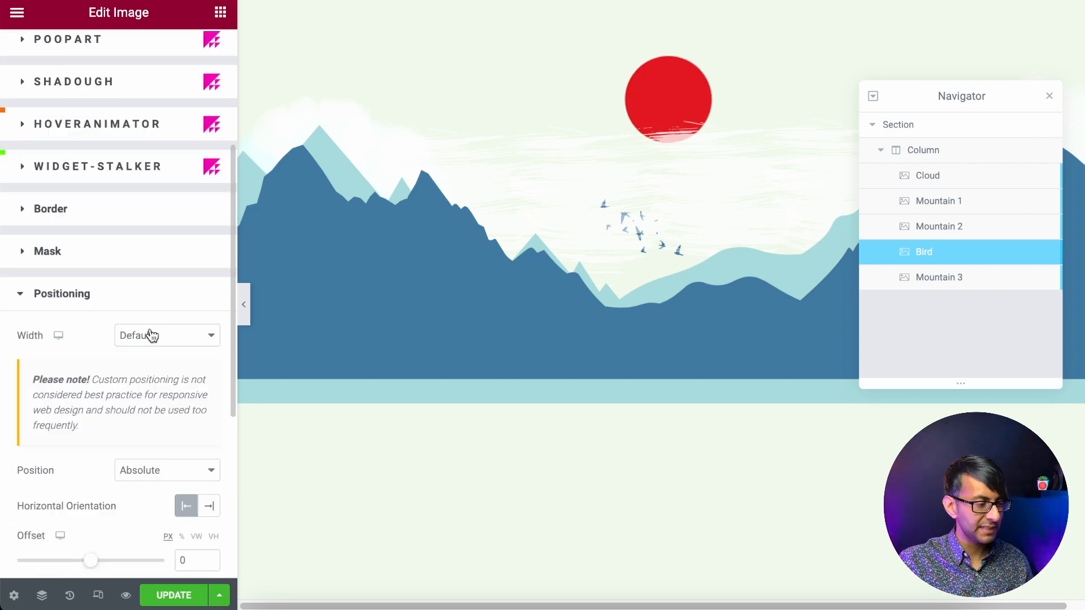
{"action": "left_click", "coordinate": [149, 146]}
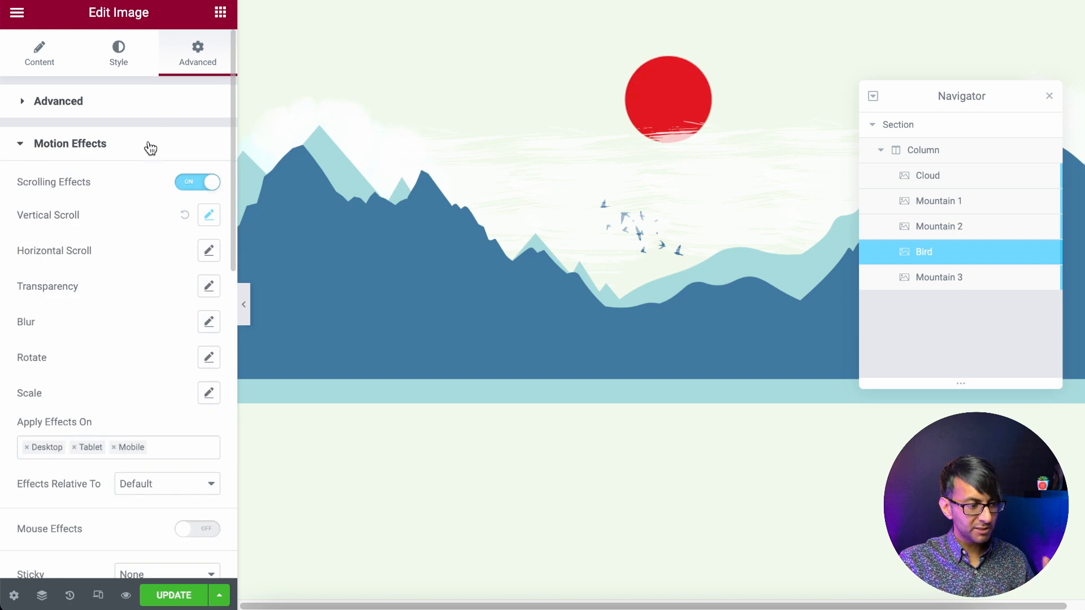
{"action": "left_click", "coordinate": [210, 222]}
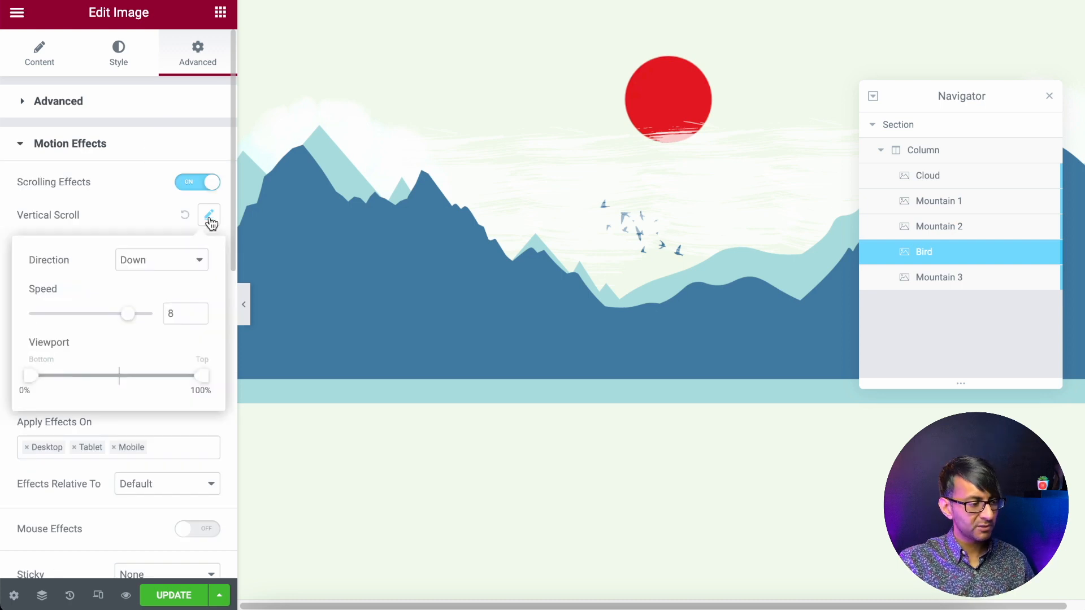
{"action": "left_click", "coordinate": [179, 311]}
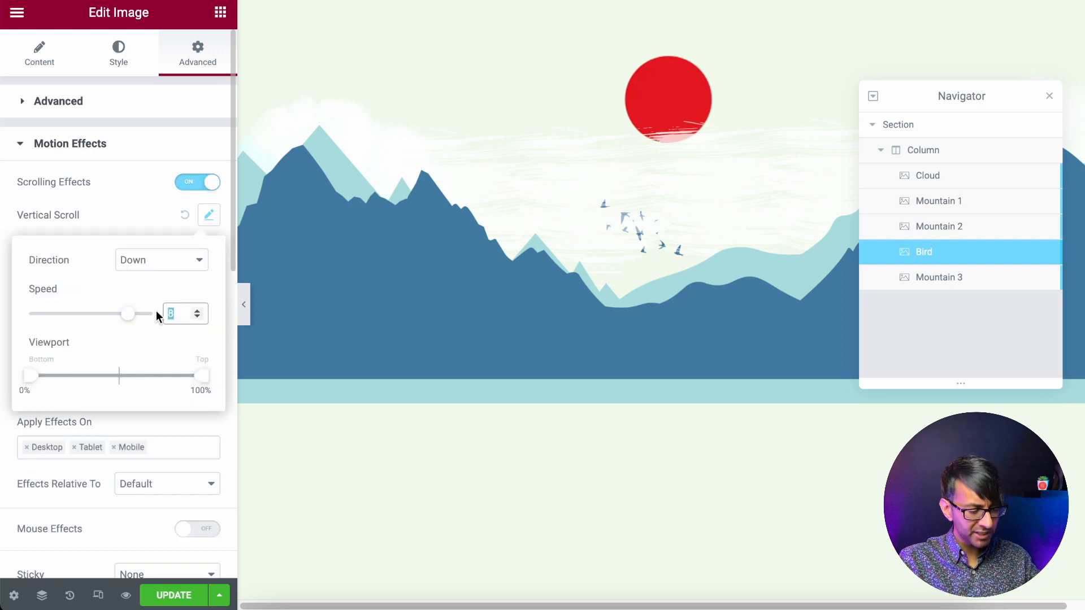
{"action": "type", "text": "7"}
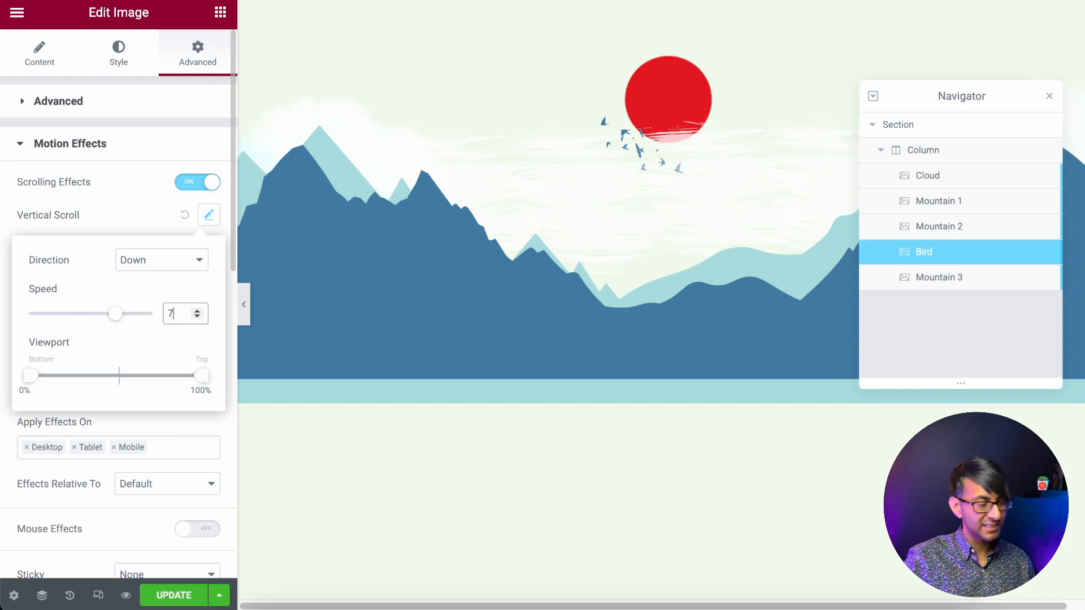
- Enable the Horizontal Scroll effect on the Bird image, with direction To Left and speed 4
{"action": "left_click", "coordinate": [128, 198]}
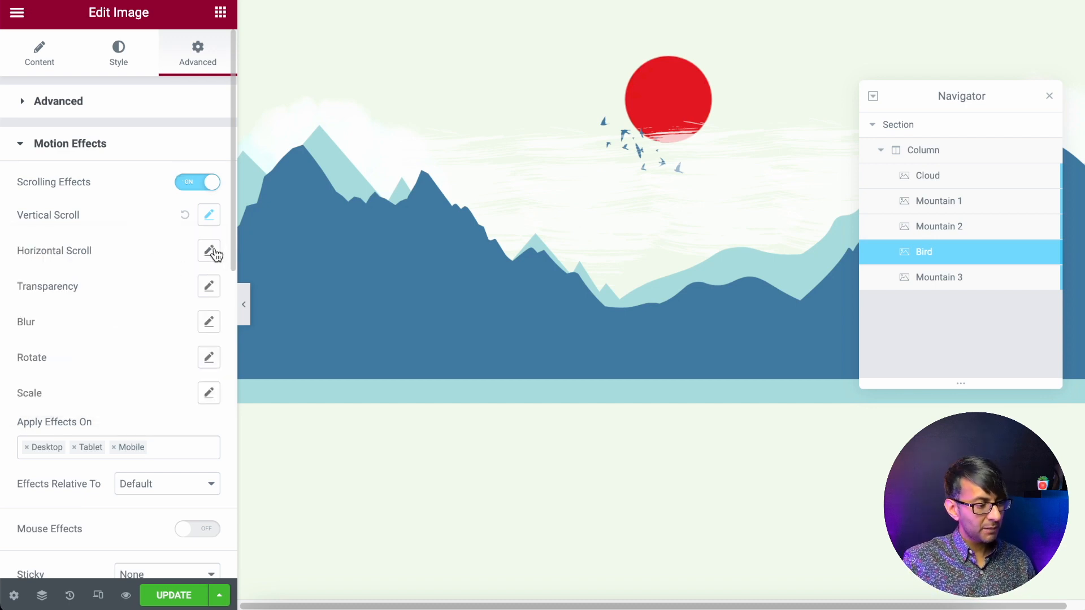
{"action": "left_click", "coordinate": [210, 252]}
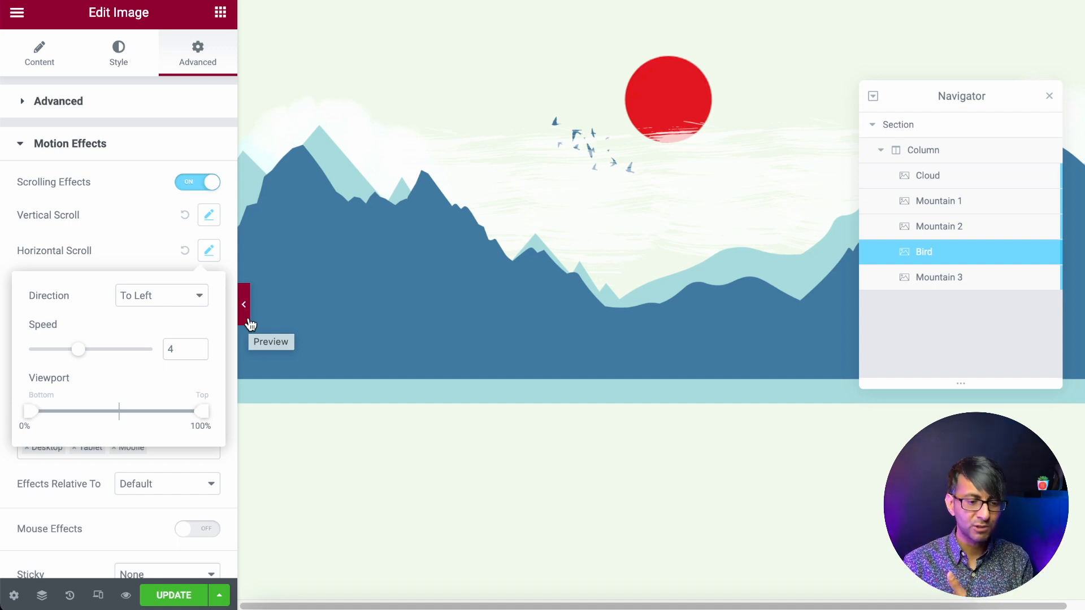
{"action": "left_click", "coordinate": [312, 213]}
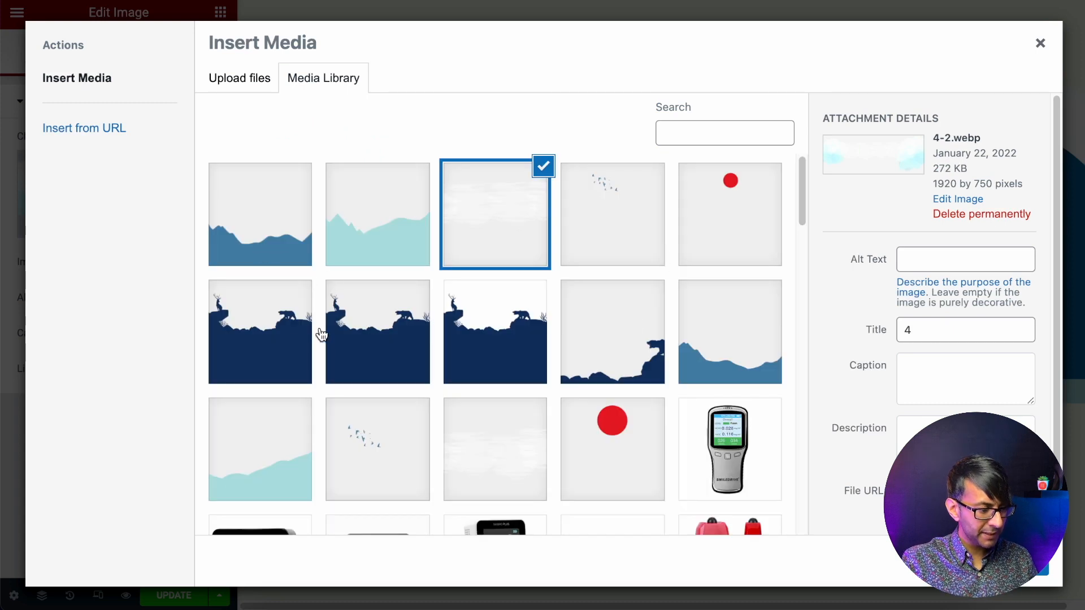
- Replace the Mountain 3 widget's image with the dark deer and bear cliffs, Deer.webp, from the media library
{"action": "left_click", "coordinate": [281, 326]}
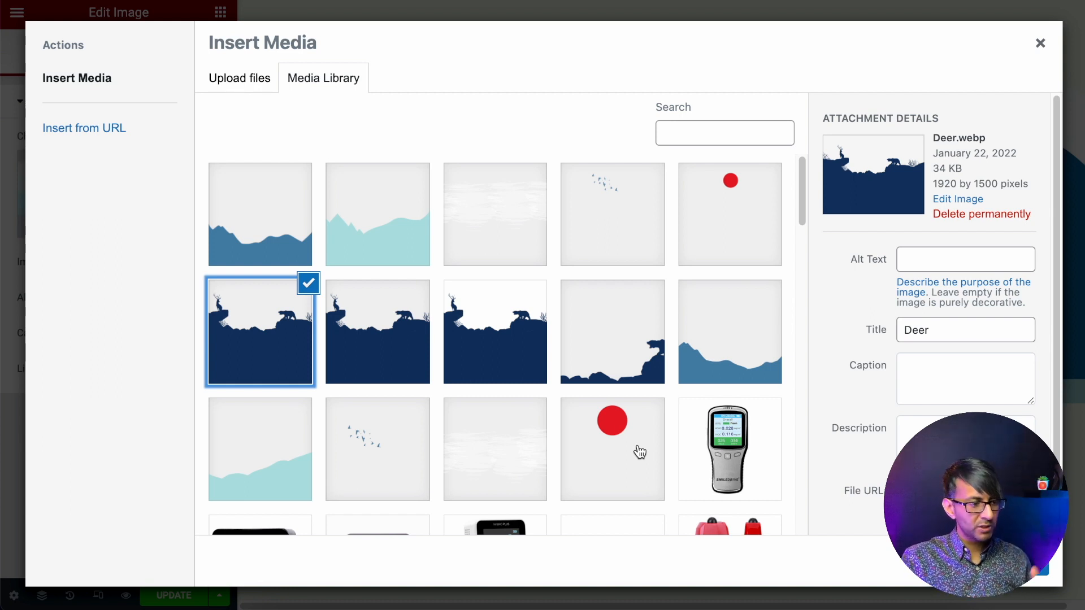
{"action": "left_click", "coordinate": [252, 222]}
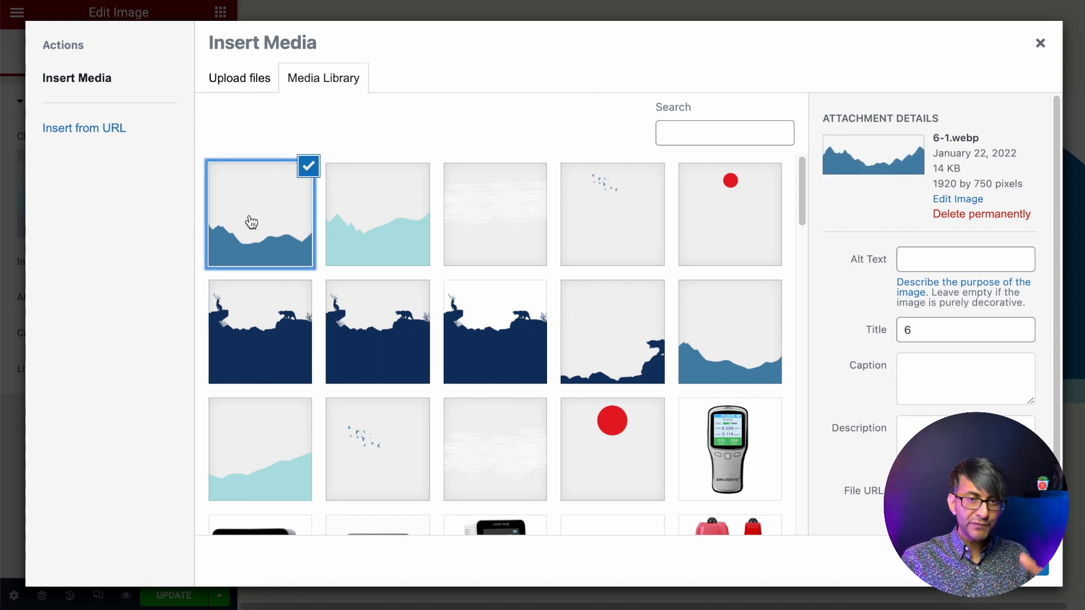
{"action": "left_click", "coordinate": [272, 360]}
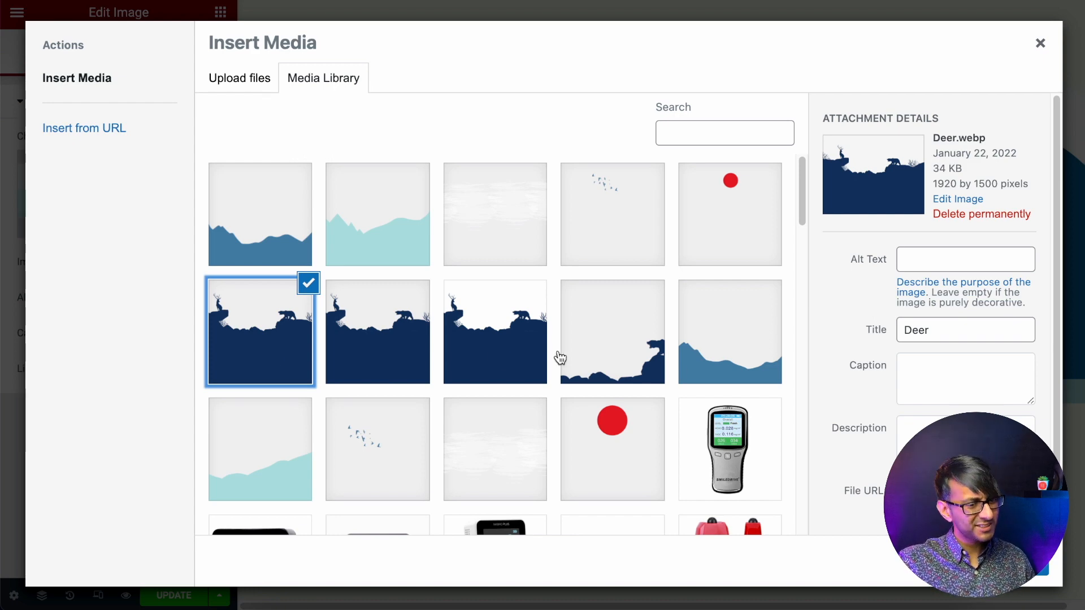
{"action": "left_click", "coordinate": [1015, 564]}
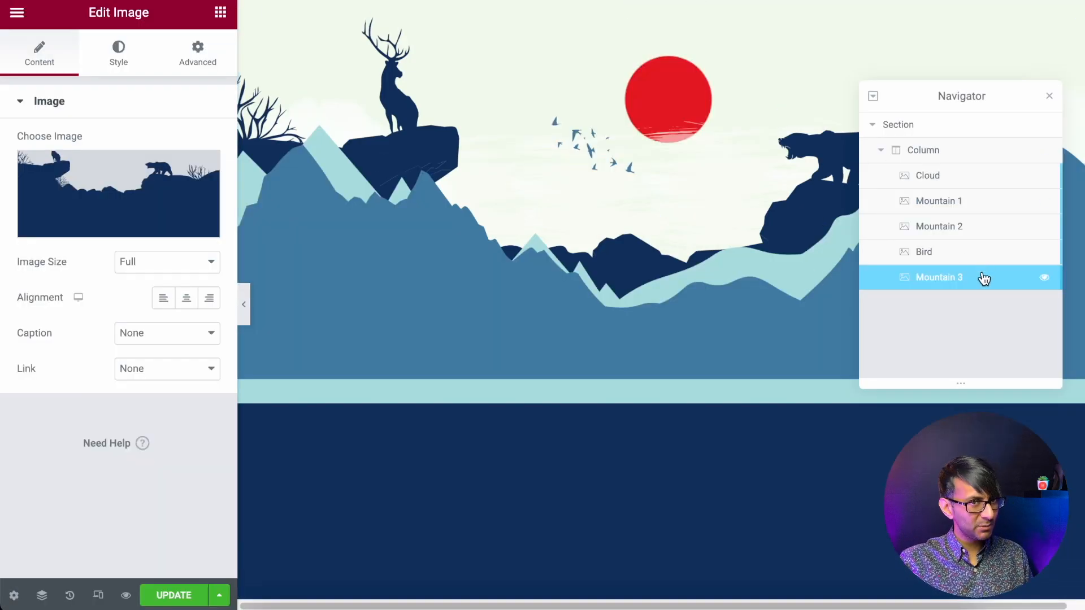
- Set the Mountain 3 image's Z-Index to 5
{"action": "left_click", "coordinate": [201, 65]}
{"action": "left_click", "coordinate": [184, 281]}
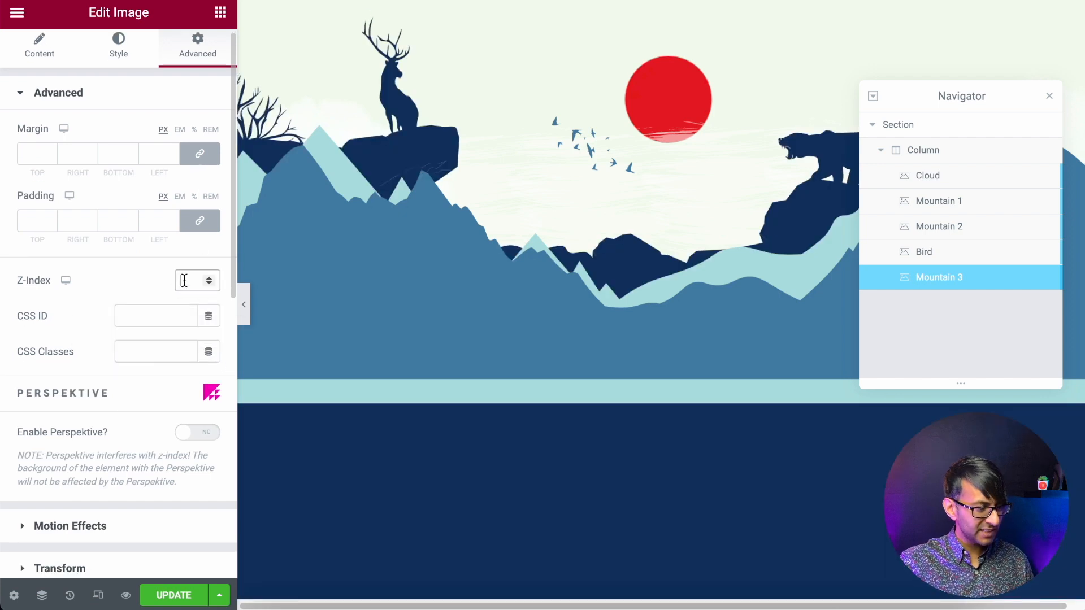
{"action": "type", "text": "5"}
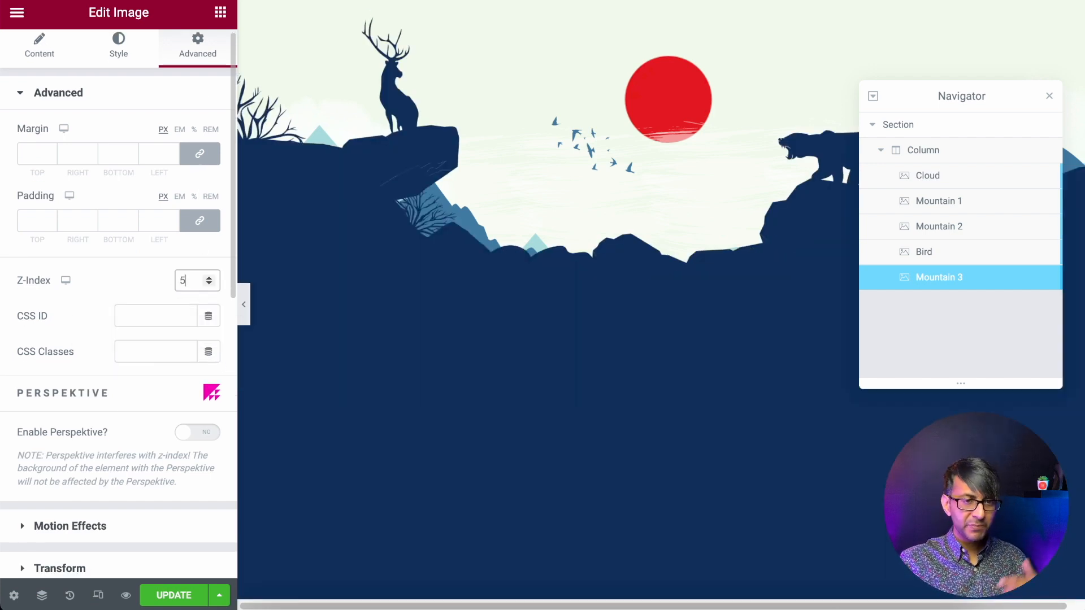
- Set the Mountain 3 image's vertical positioning offset to 0 px
{"action": "scroll", "coordinate": [74, 397], "scroll_direction": "down", "scroll_amount": 10}
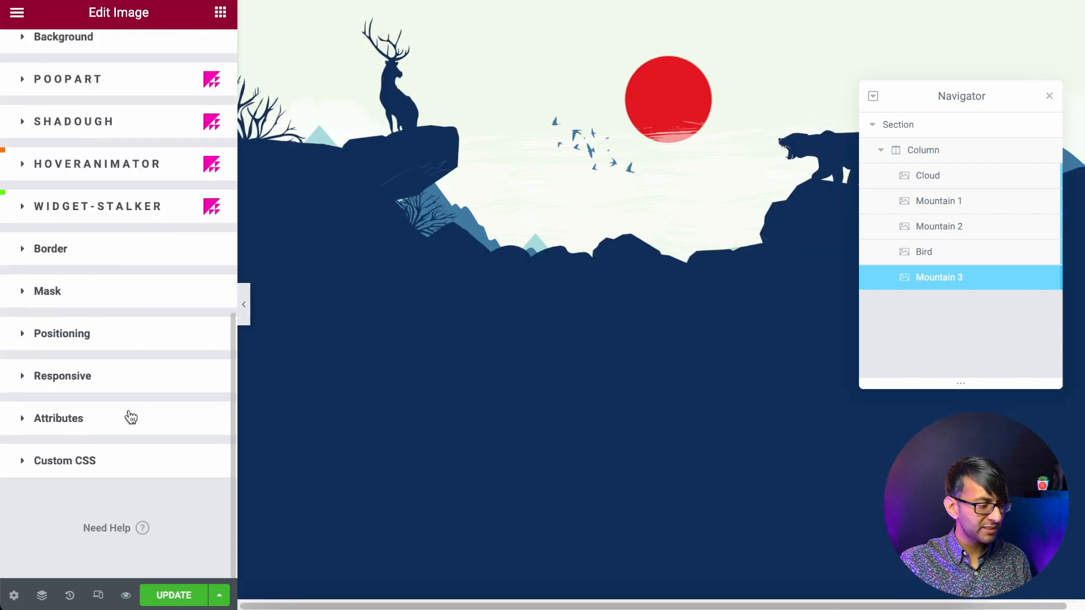
{"action": "left_click", "coordinate": [109, 334]}
{"action": "scroll", "coordinate": [142, 404], "scroll_direction": "down", "scroll_amount": 6}
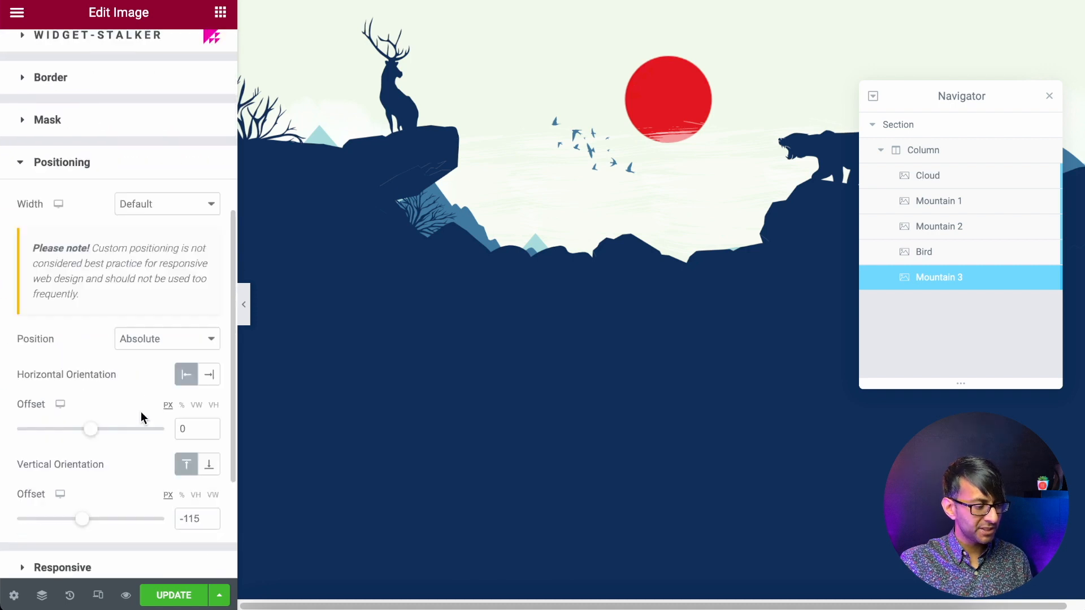
{"action": "left_click", "coordinate": [204, 511]}
{"action": "left_click_drag", "start_coordinate": [200, 516], "coordinate": [169, 508]}
{"action": "type", "text": "0"}
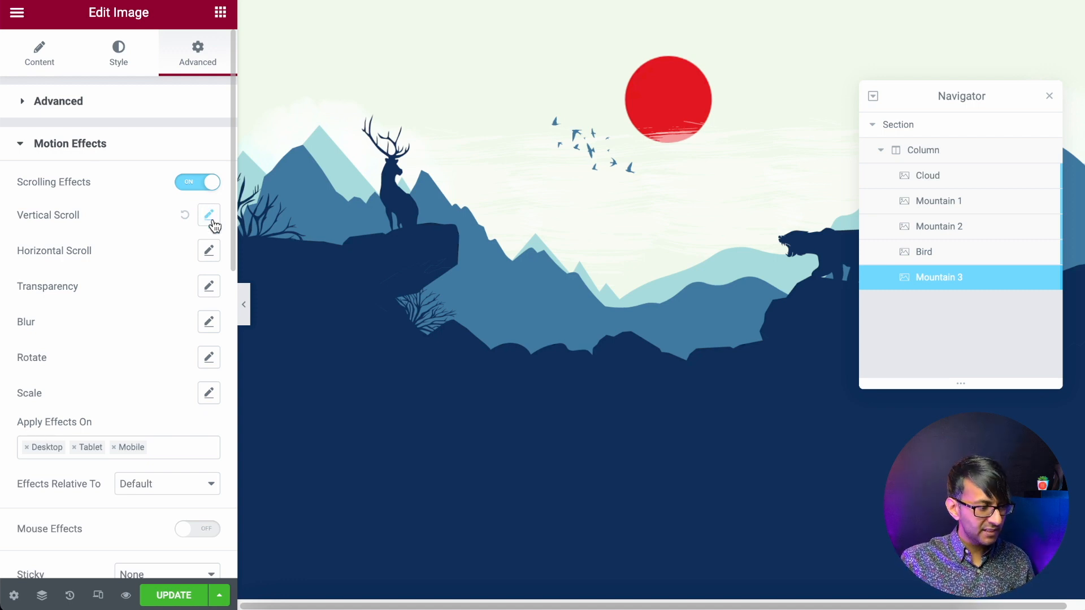
- Set the Mountain 3 image's Vertical Scroll direction to Up with speed 2, and update the page
{"action": "left_click", "coordinate": [210, 219]}
{"action": "left_click", "coordinate": [174, 264]}
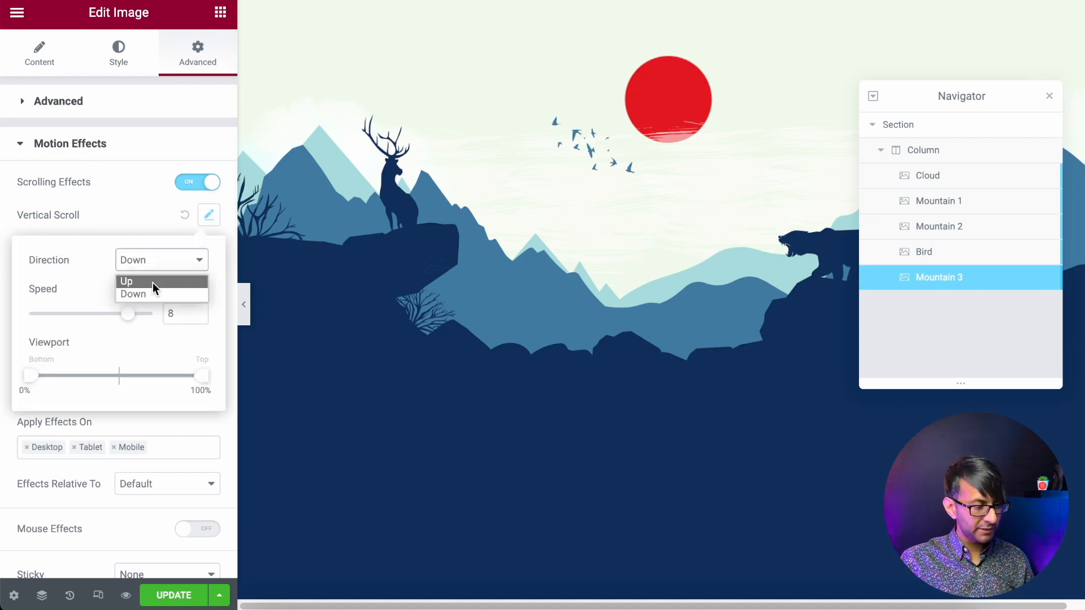
{"action": "left_click", "coordinate": [152, 282]}
{"action": "left_click_drag", "start_coordinate": [177, 315], "coordinate": [160, 317]}
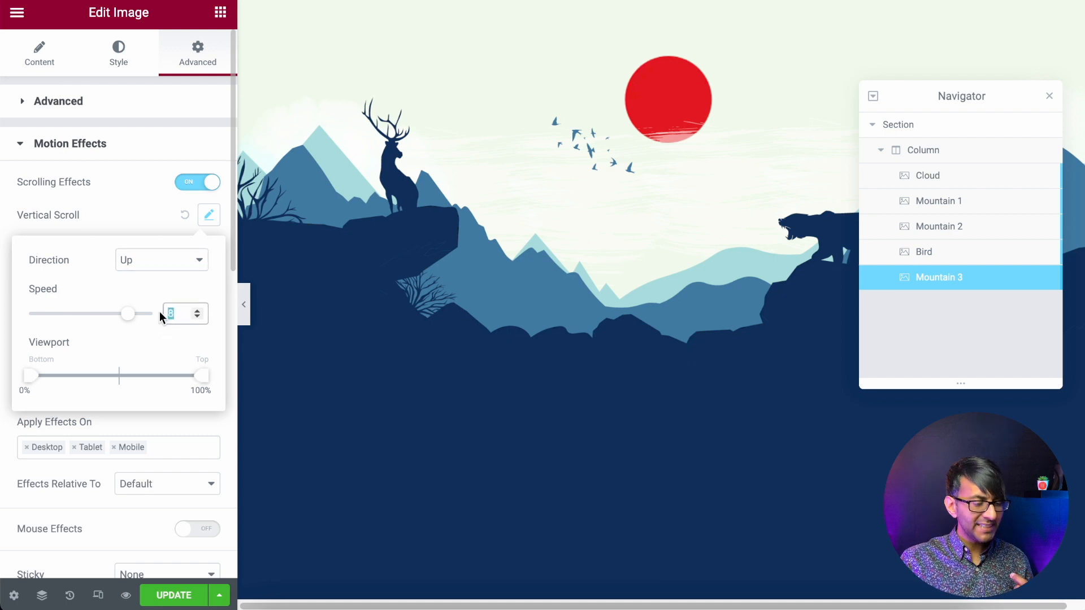
{"action": "type", "text": "2"}
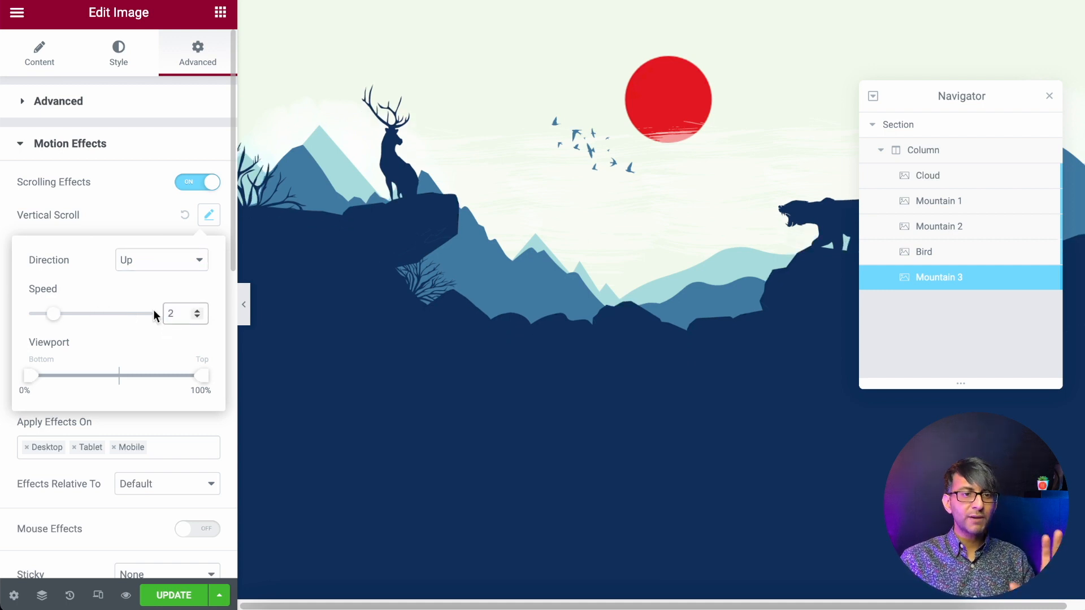
{"action": "left_click", "coordinate": [173, 598]}
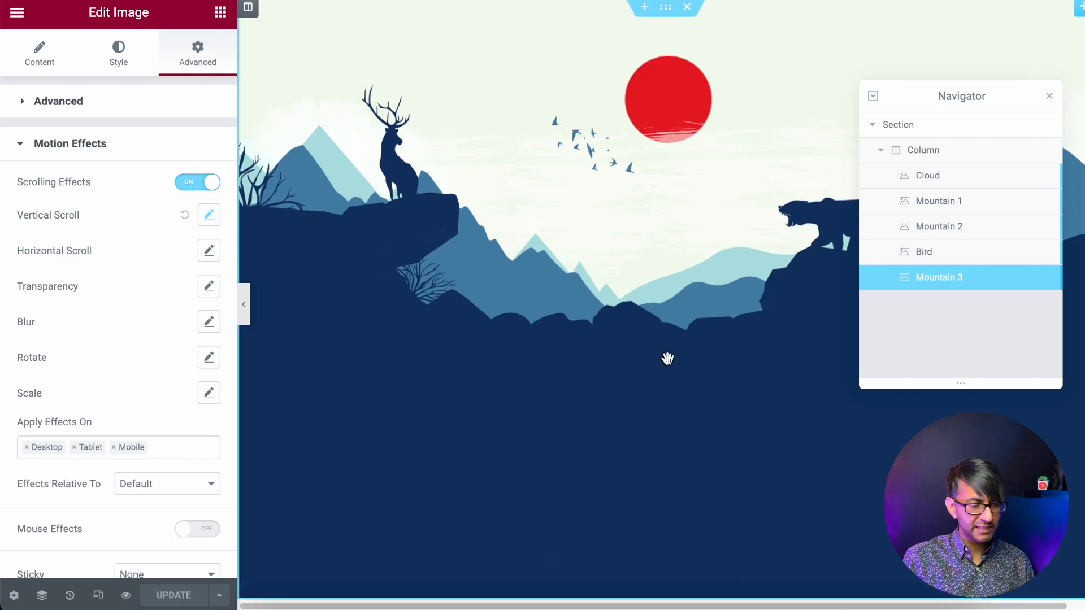
- Add a new single-column section below the parallax section
{"action": "left_click", "coordinate": [911, 129]}
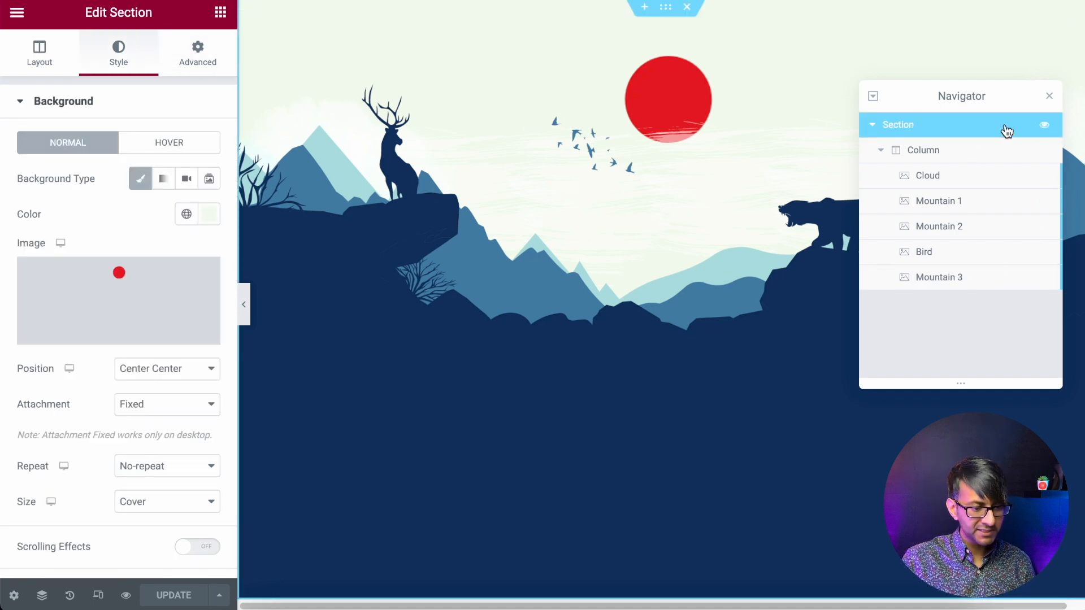
{"action": "scroll", "coordinate": [644, 339], "scroll_direction": "down", "scroll_amount": 5}
{"action": "left_click", "coordinate": [642, 438]}
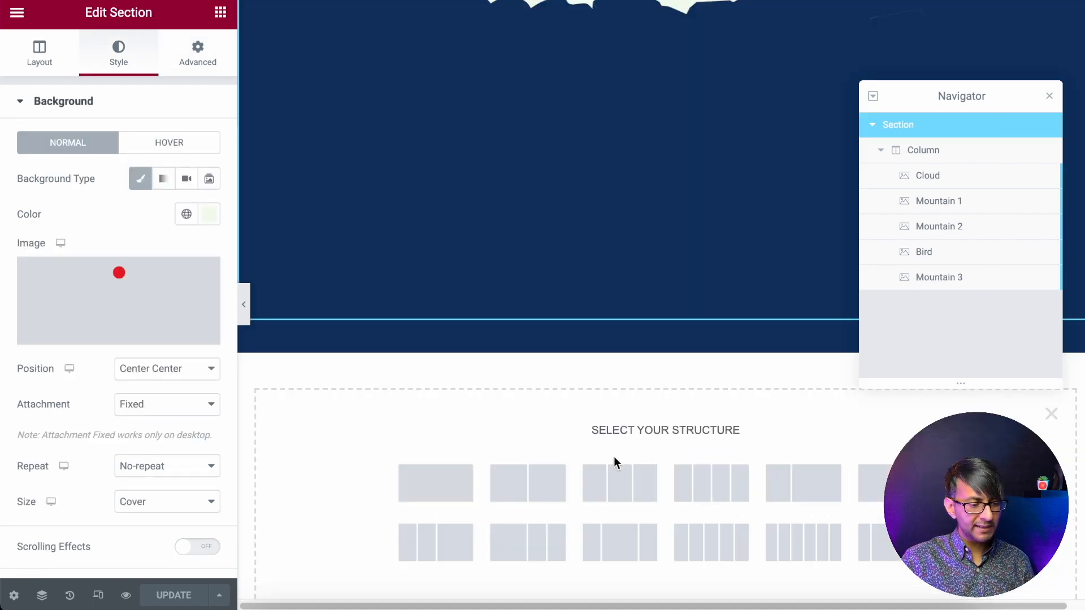
{"action": "left_click", "coordinate": [444, 493]}
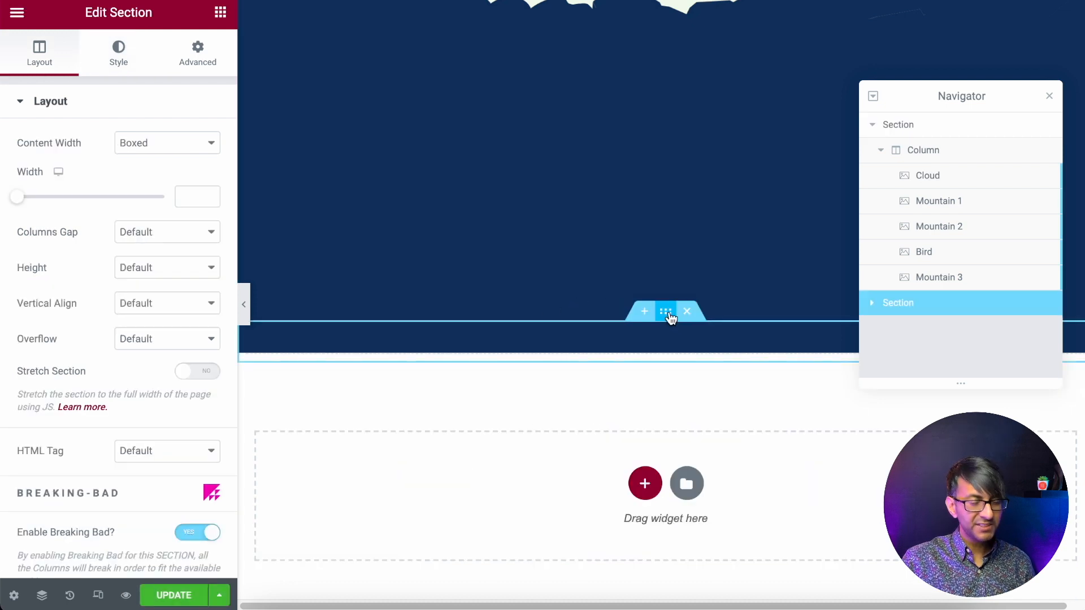
- Give the new lower section a classic background in the dark navy from the Coolors palette, 1D3557
{"action": "left_click", "coordinate": [123, 63]}
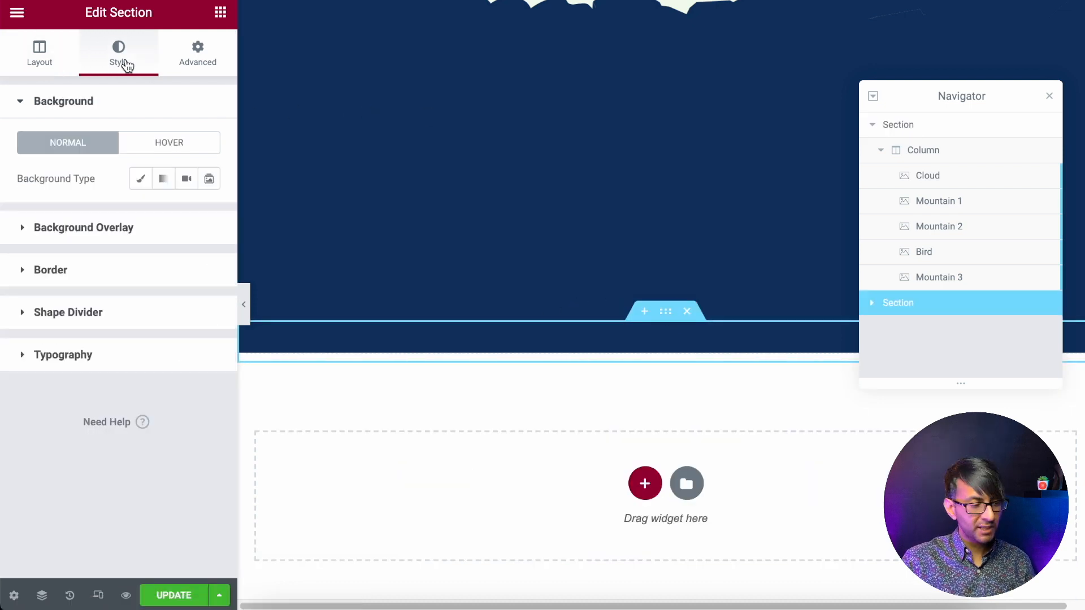
{"action": "left_click", "coordinate": [141, 181]}
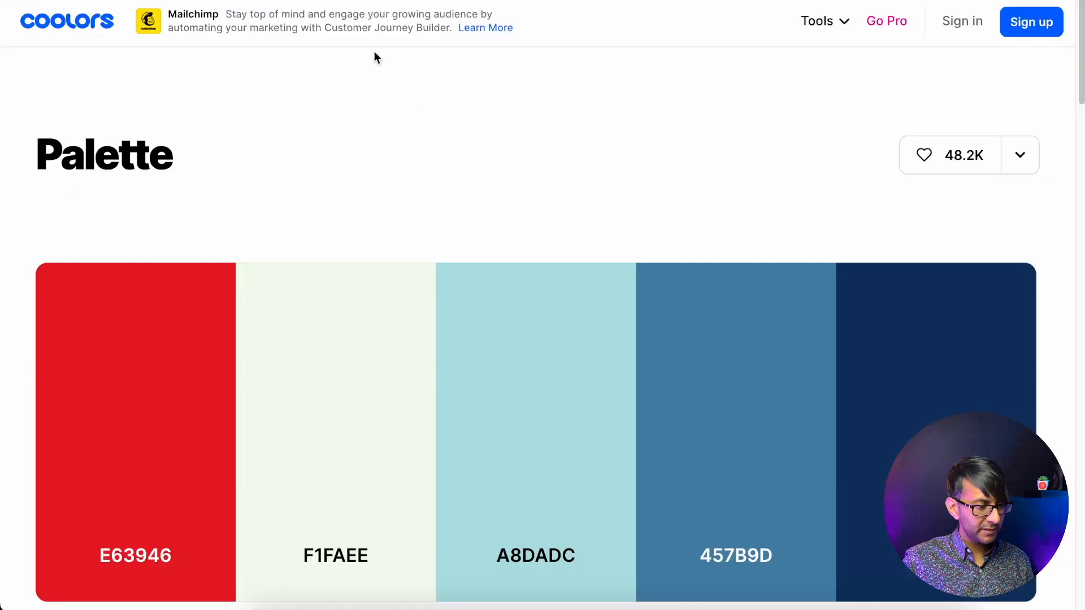
{"action": "left_click", "coordinate": [935, 390]}
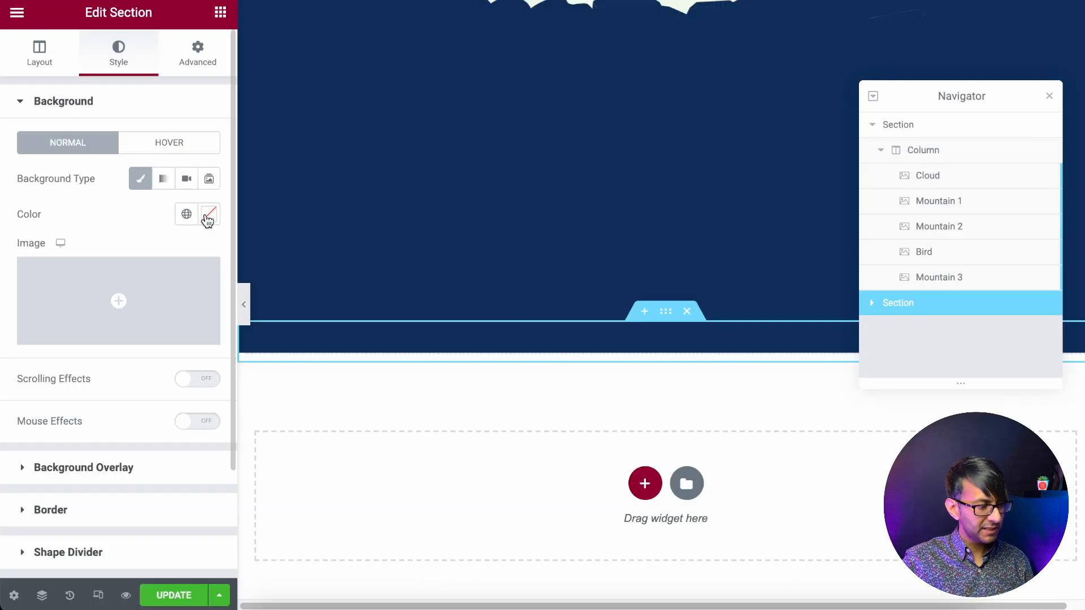
{"action": "left_click", "coordinate": [209, 216]}
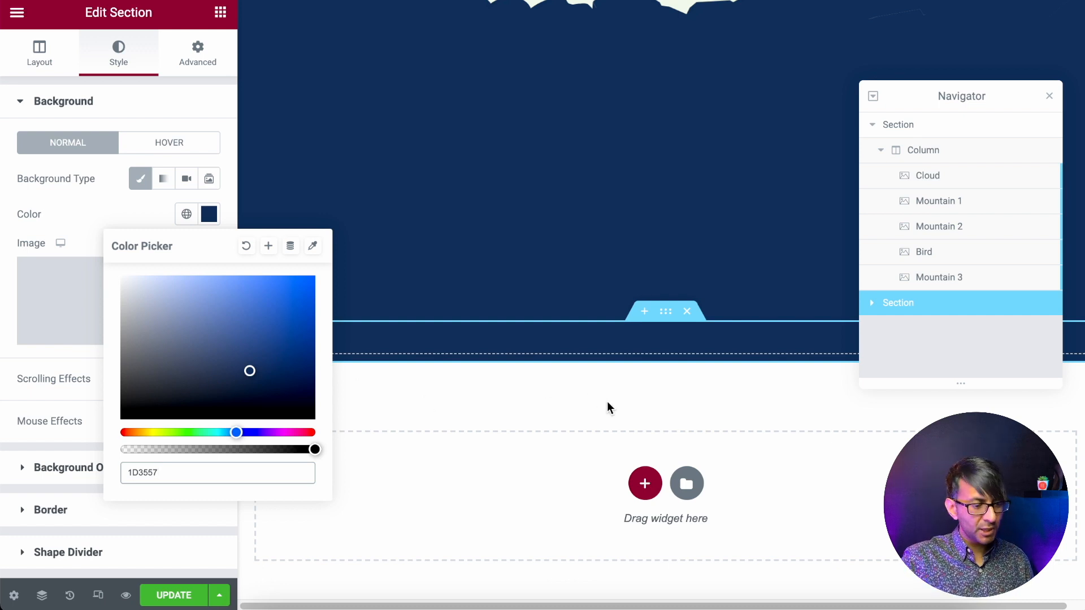
{"action": "left_click", "coordinate": [876, 308]}
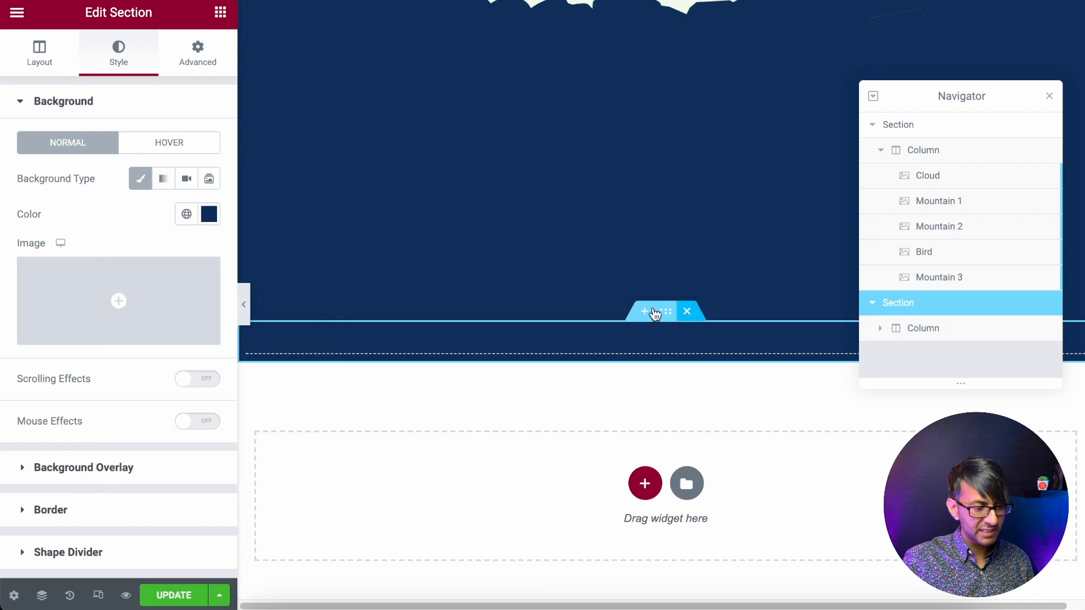
- Set the lower section's layout to Full Width content, No Gap columns, Fit To Screen height and Middle column position
{"action": "left_click", "coordinate": [36, 57]}
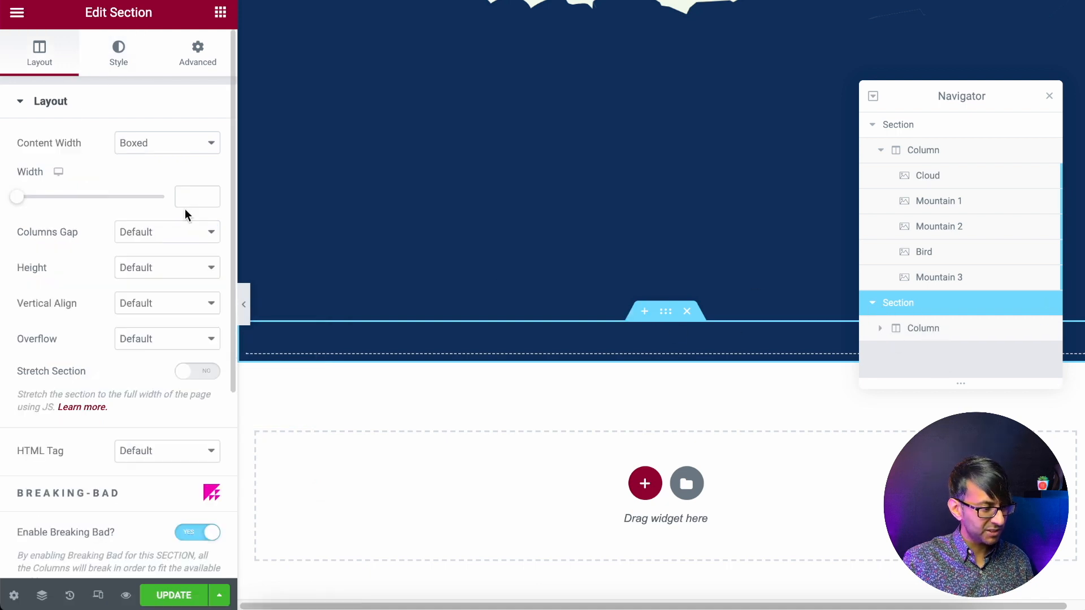
{"action": "left_click", "coordinate": [115, 107]}
{"action": "left_click", "coordinate": [115, 107]}
{"action": "left_click", "coordinate": [154, 147]}
{"action": "left_click", "coordinate": [158, 175]}
{"action": "left_click", "coordinate": [171, 187]}
{"action": "left_click", "coordinate": [150, 213]}
{"action": "left_click", "coordinate": [151, 218]}
{"action": "left_click", "coordinate": [164, 249]}
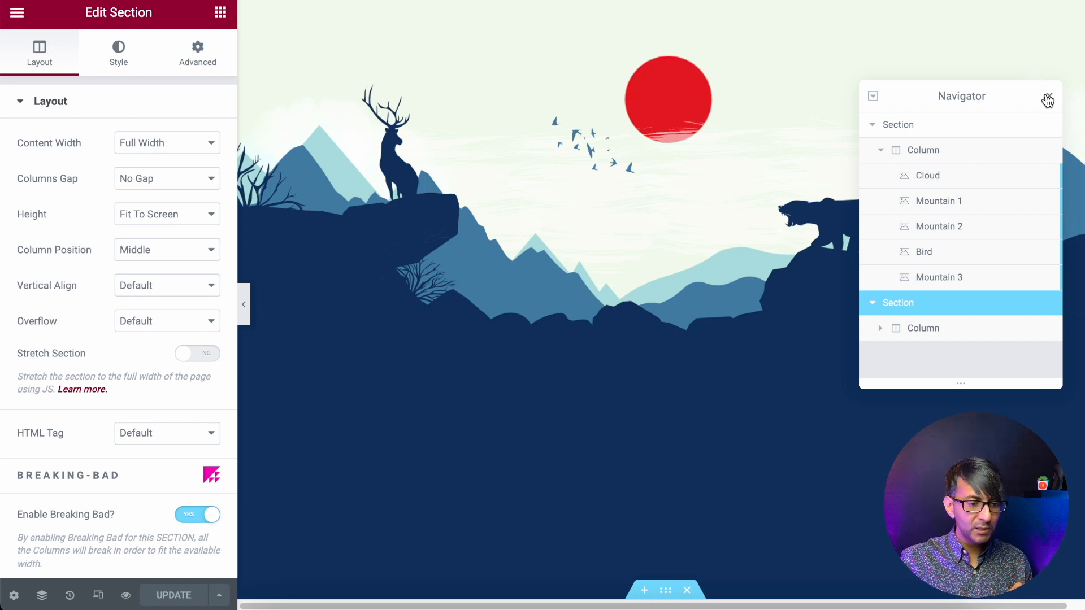
- Preview the parallax scene at full width without the Navigator and editing panel, and check how its layers move on scroll
{"action": "left_click", "coordinate": [1048, 99]}
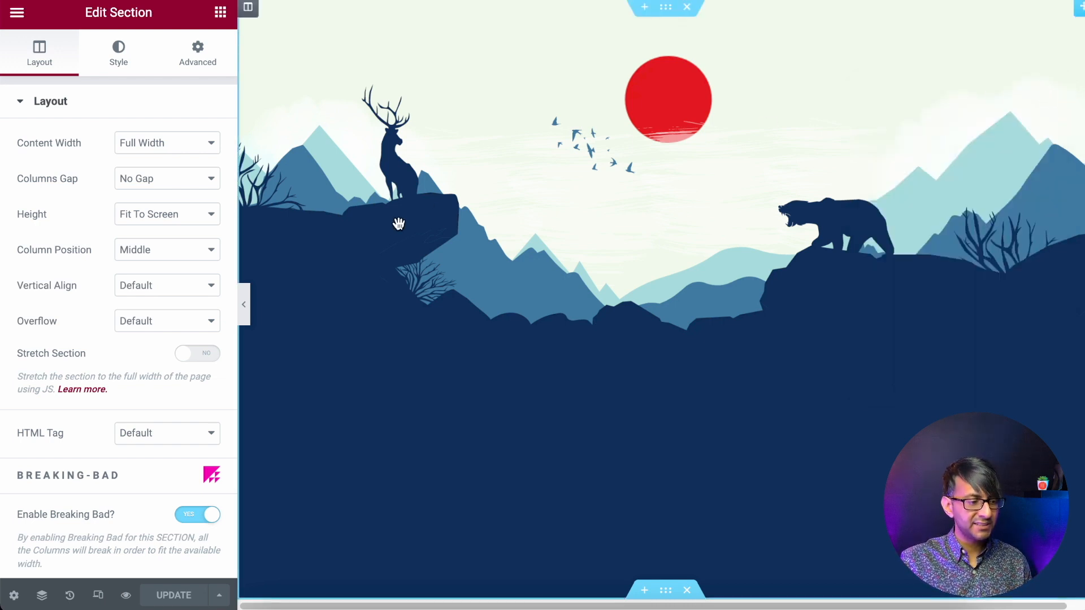
{"action": "left_click", "coordinate": [247, 320]}
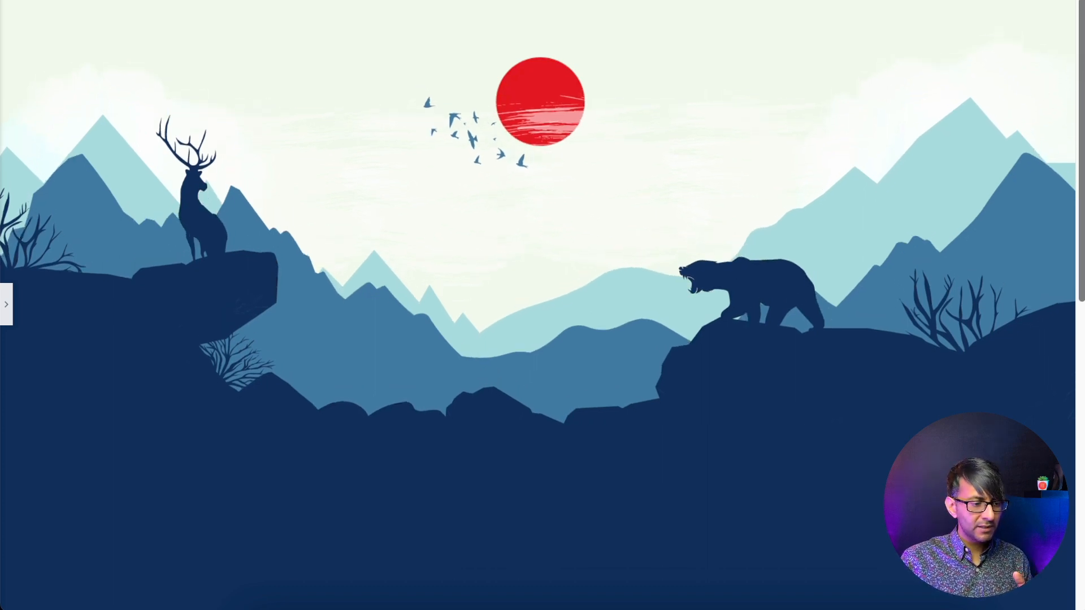
{"action": "scroll", "coordinate": [1079, 99], "scroll_direction": "down", "scroll_amount": 3}
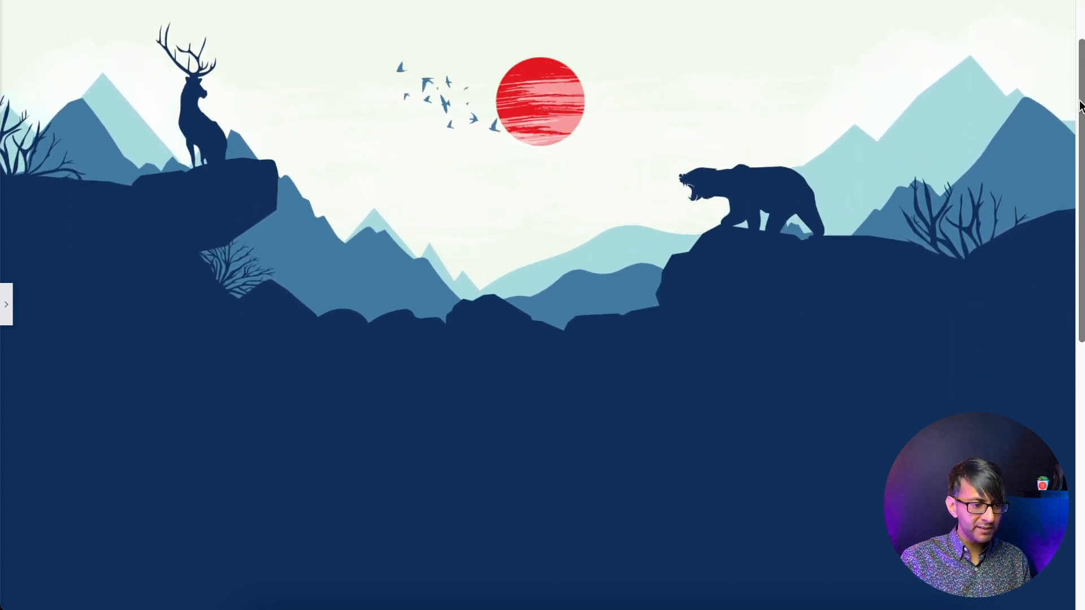
{"action": "scroll", "coordinate": [1079, 91], "scroll_direction": "up", "scroll_amount": 3}
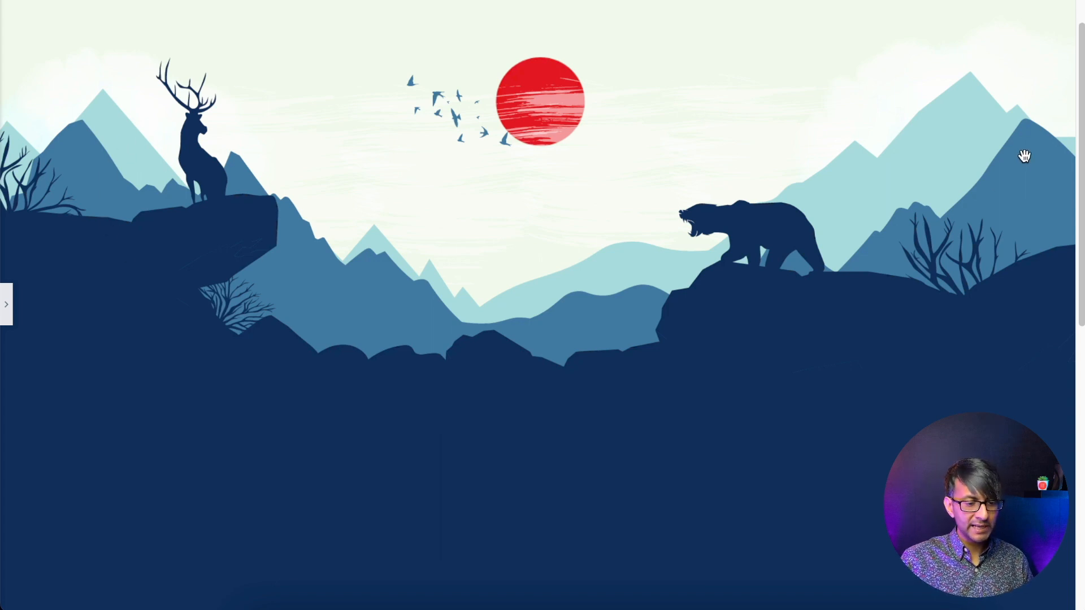
{"action": "mouse_move", "coordinate": [1081, 111]}
{"action": "left_mouse_down"}
{"action": "mouse_move", "coordinate": [1080, 251]}
{"action": "mouse_move", "coordinate": [1080, 94]}
{"action": "left_mouse_up"}
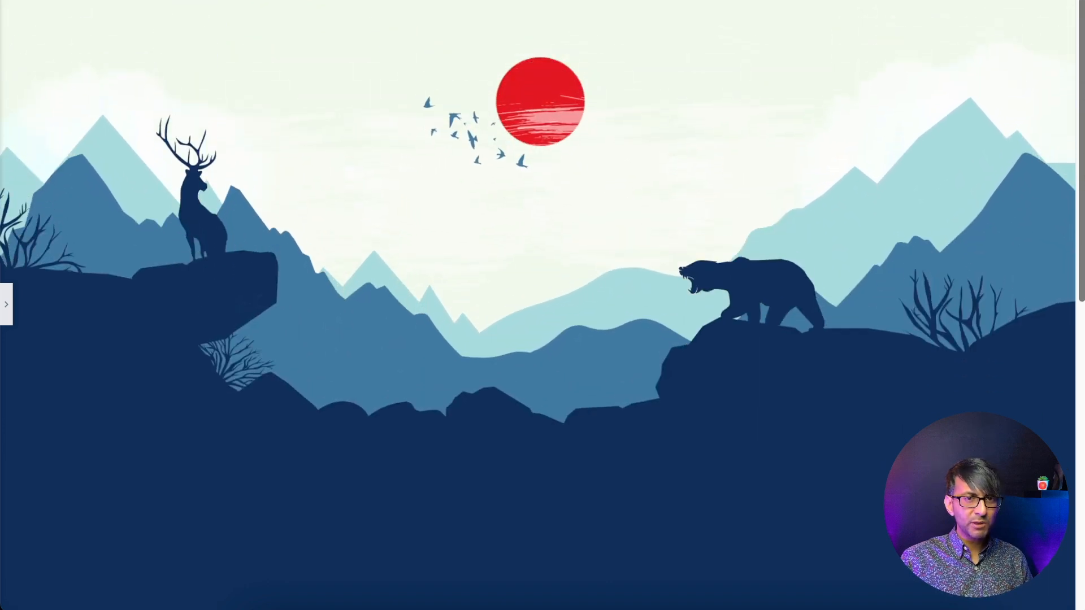
{"action": "mouse_move", "coordinate": [1081, 76]}
{"action": "left_mouse_down"}
{"action": "mouse_move", "coordinate": [1079, 272]}
{"action": "mouse_move", "coordinate": [1080, 85]}
{"action": "left_mouse_up"}
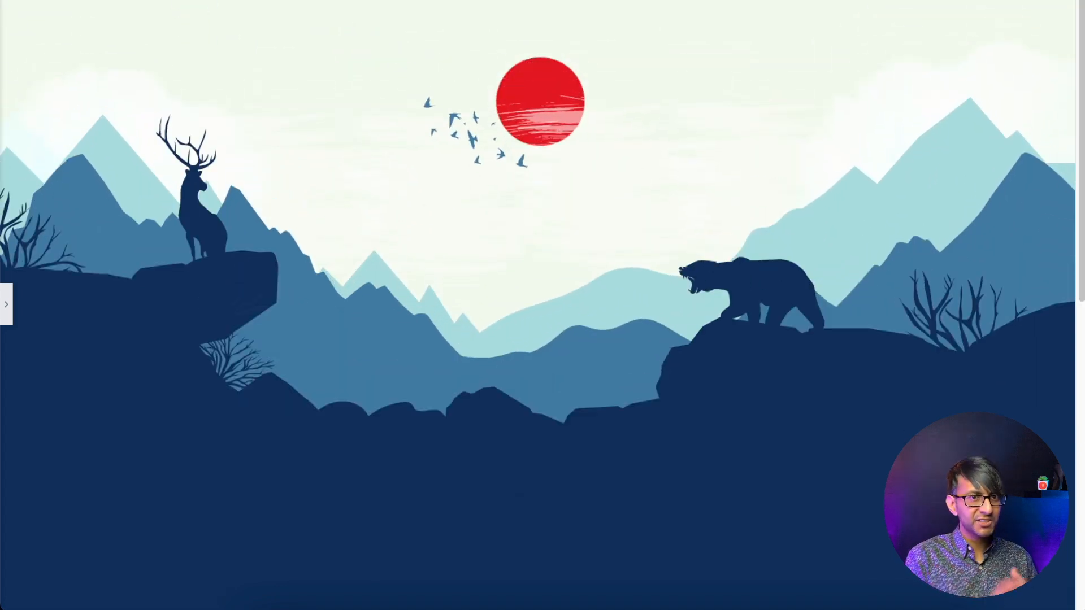
{"action": "left_click", "coordinate": [6, 304]}
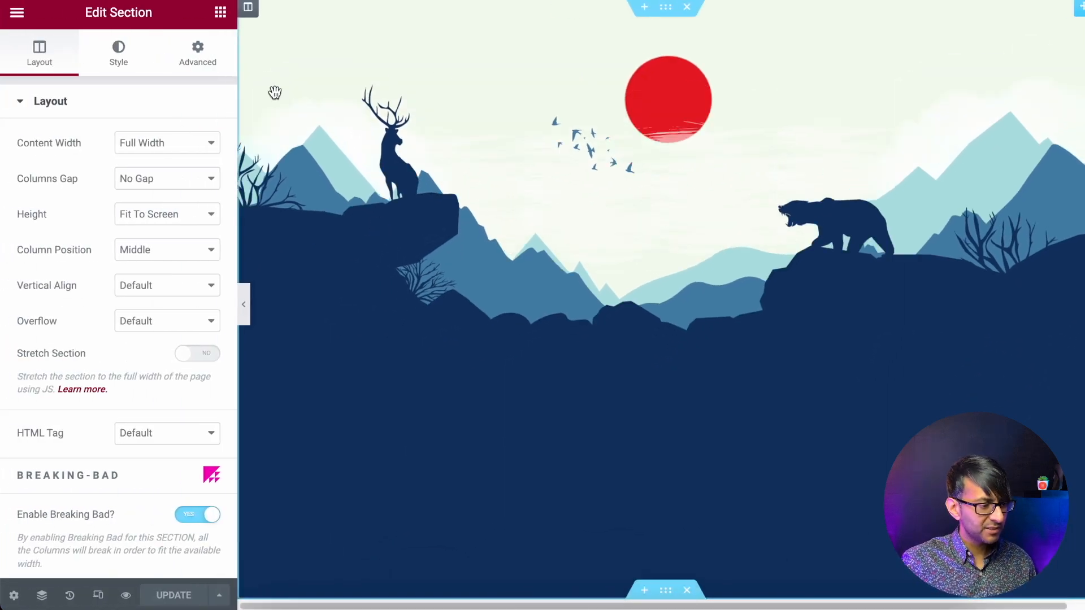
- Add a centered Heading widget with the title PARALLAX to the parallax section
{"action": "left_click", "coordinate": [221, 12]}
{"action": "left_click_drag", "start_coordinate": [164, 210], "coordinate": [655, 198]}
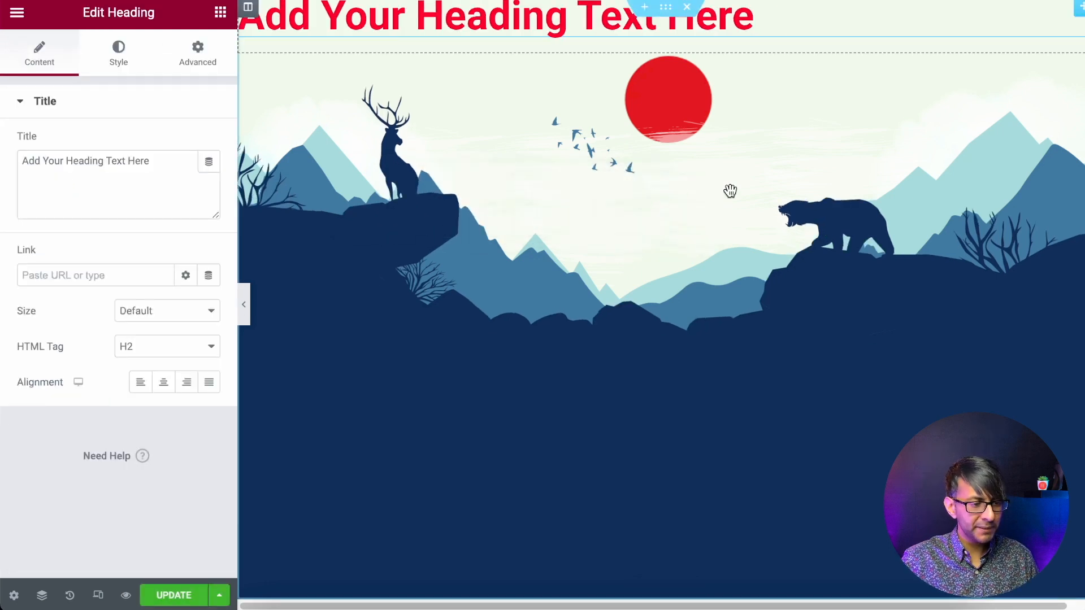
{"action": "left_click", "coordinate": [163, 382]}
{"action": "left_click_drag", "start_coordinate": [174, 162], "coordinate": [54, 126]}
{"action": "type", "text": "Pa"}
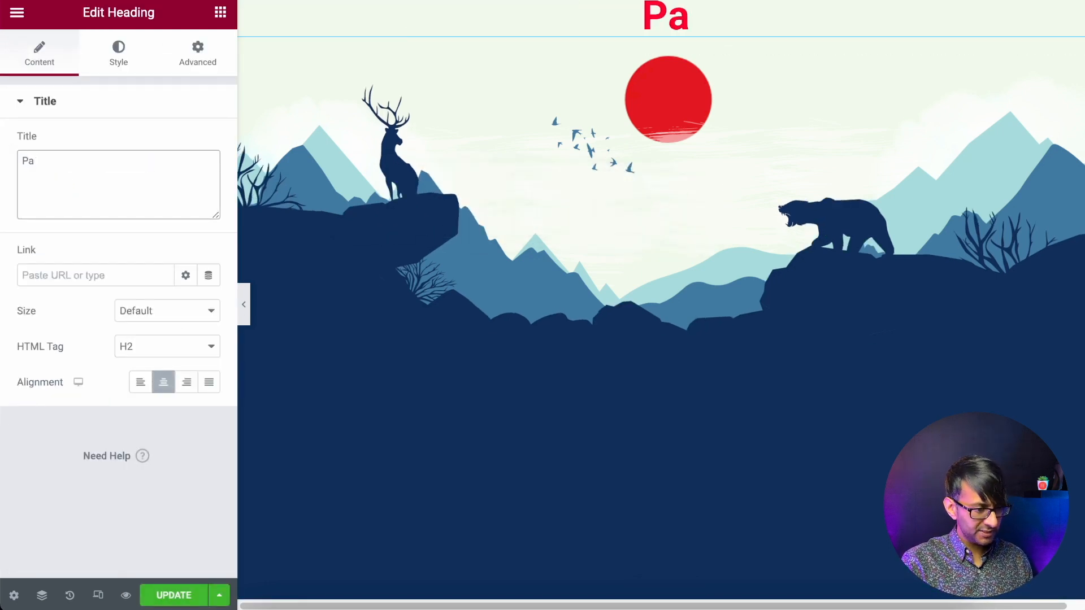
{"action": "key", "text": "BackSpace"}
{"action": "type", "text": "ARALLAX"}
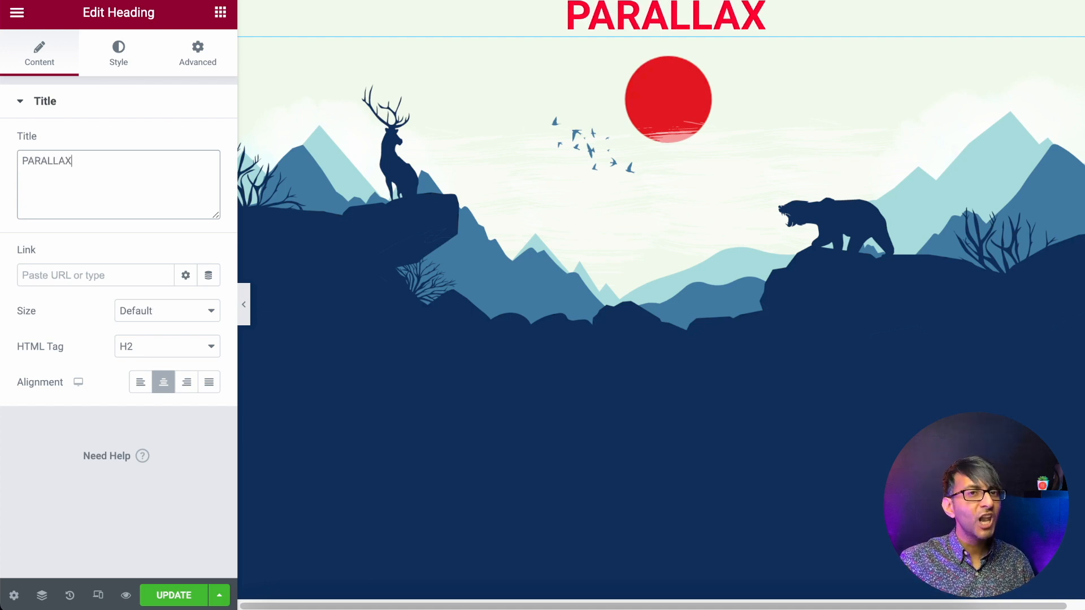
- Set the PARALLAX heading's text color to the white global color
{"action": "left_click", "coordinate": [103, 63]}
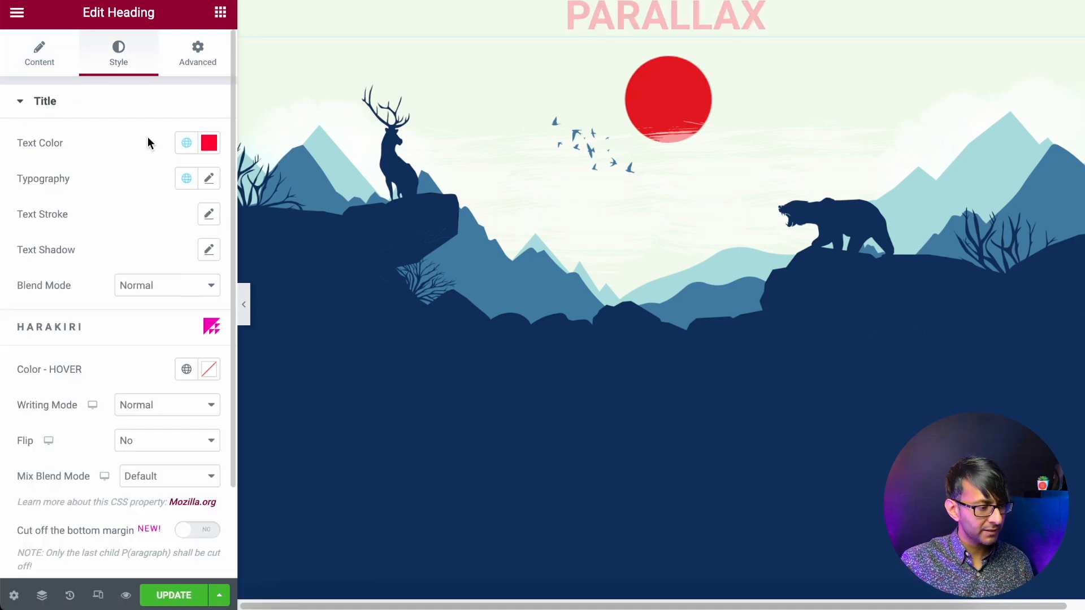
{"action": "left_click", "coordinate": [185, 144]}
{"action": "left_click", "coordinate": [123, 342]}
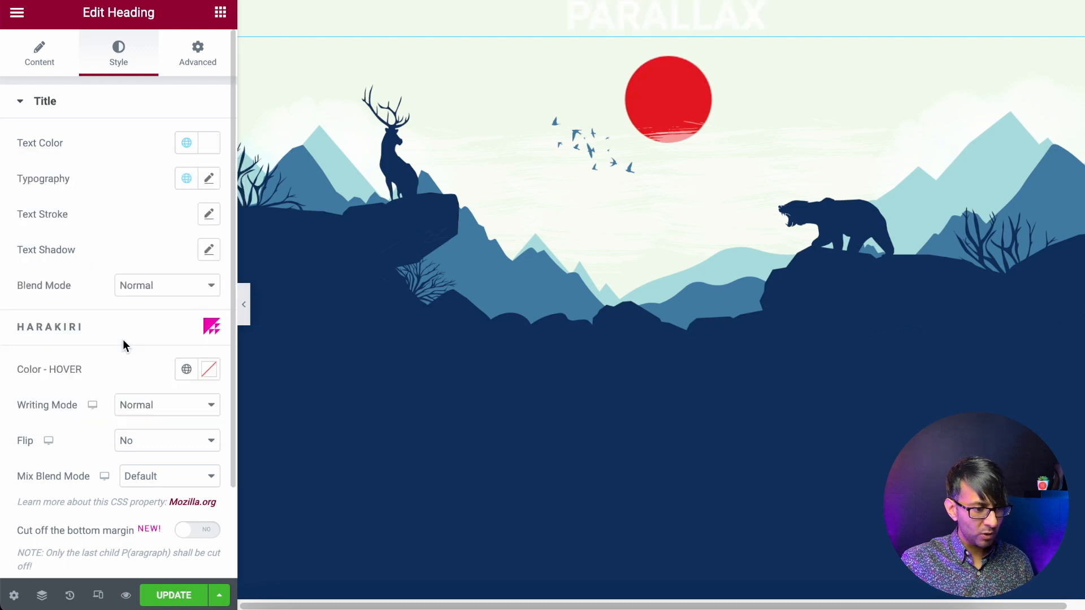
- Set the PARALLAX heading's typography to Lato, weight 900, size 80 px and letter spacing 3.8
{"action": "left_click", "coordinate": [208, 178]}
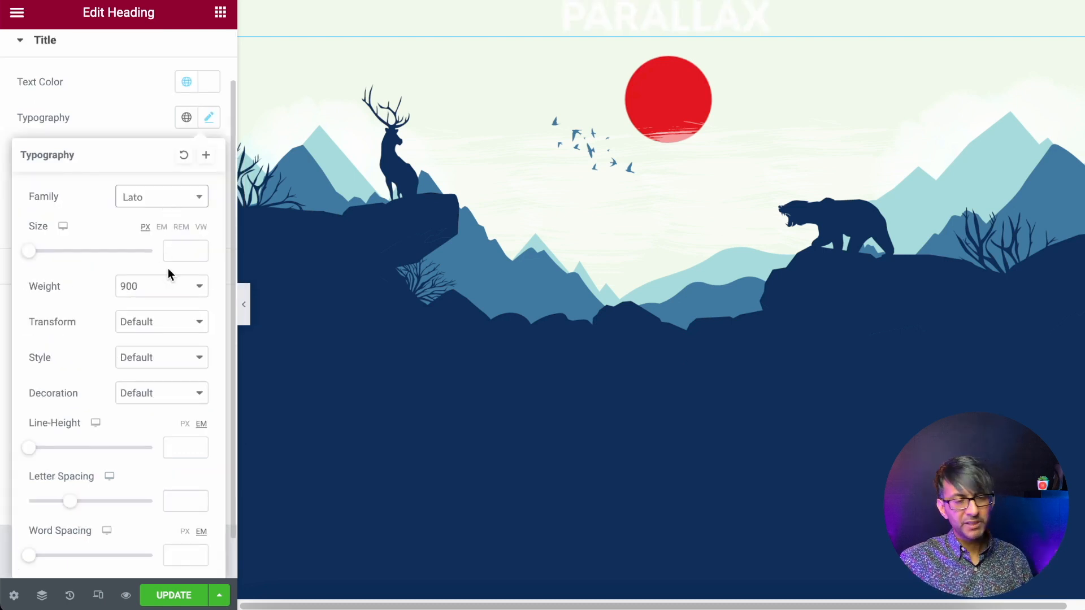
{"action": "left_click_drag", "start_coordinate": [29, 252], "coordinate": [78, 259]}
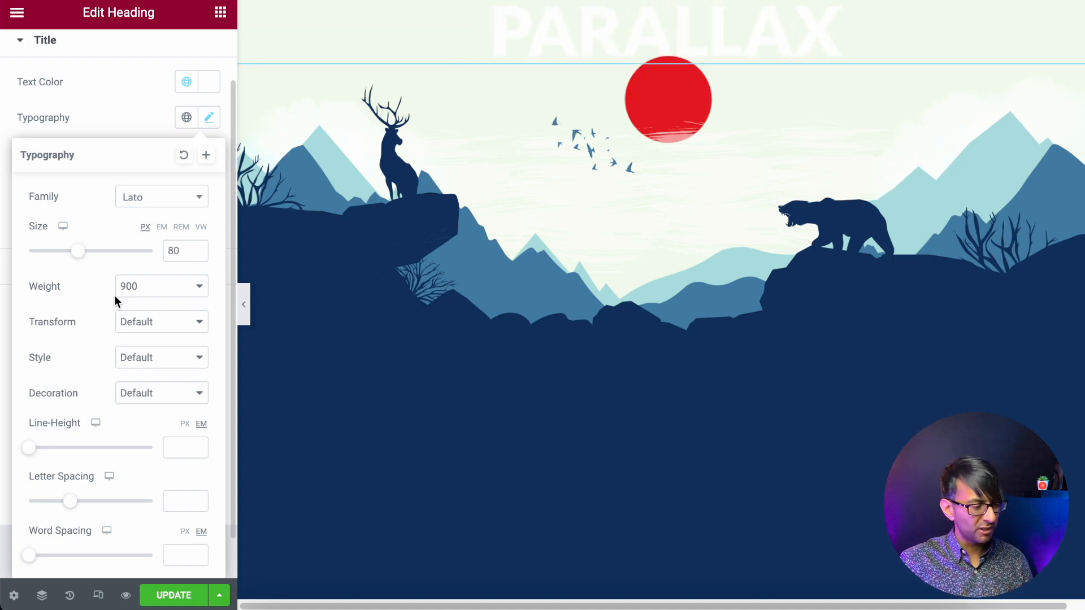
{"action": "left_click", "coordinate": [74, 502]}
{"action": "left_click_drag", "start_coordinate": [78, 507], "coordinate": [102, 511]}
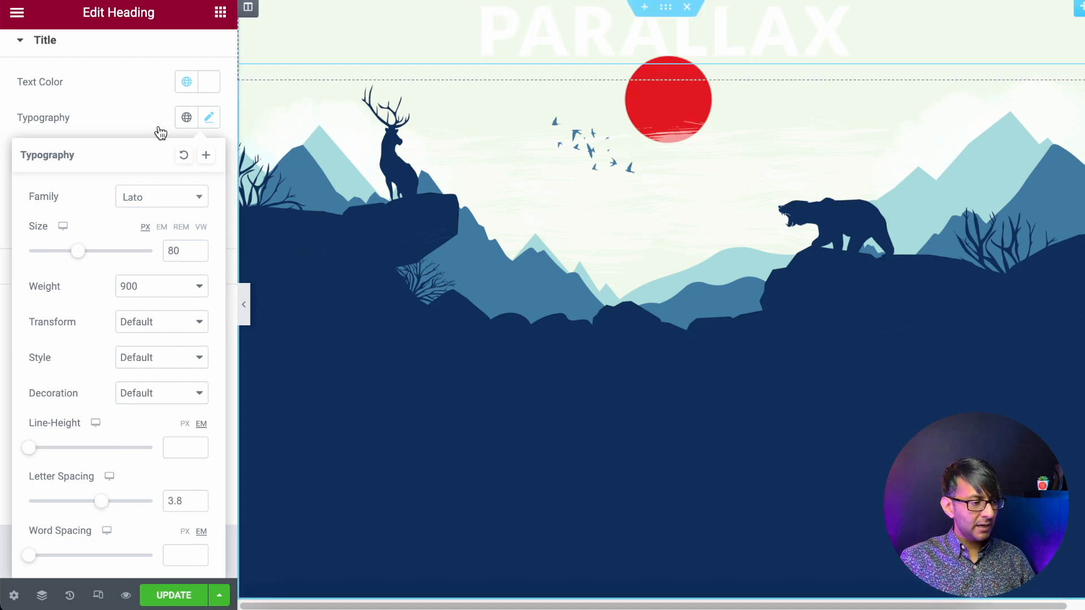
{"action": "left_click", "coordinate": [135, 121]}
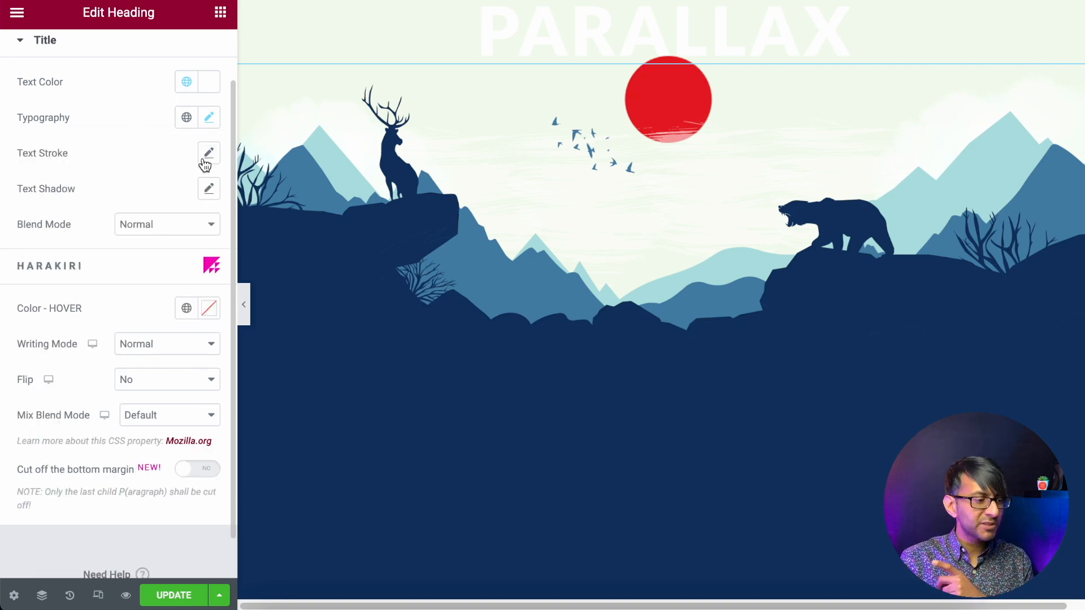
- Give the PARALLAX heading a 0.5 px text stroke in color 1D3557
{"action": "left_click", "coordinate": [206, 156]}
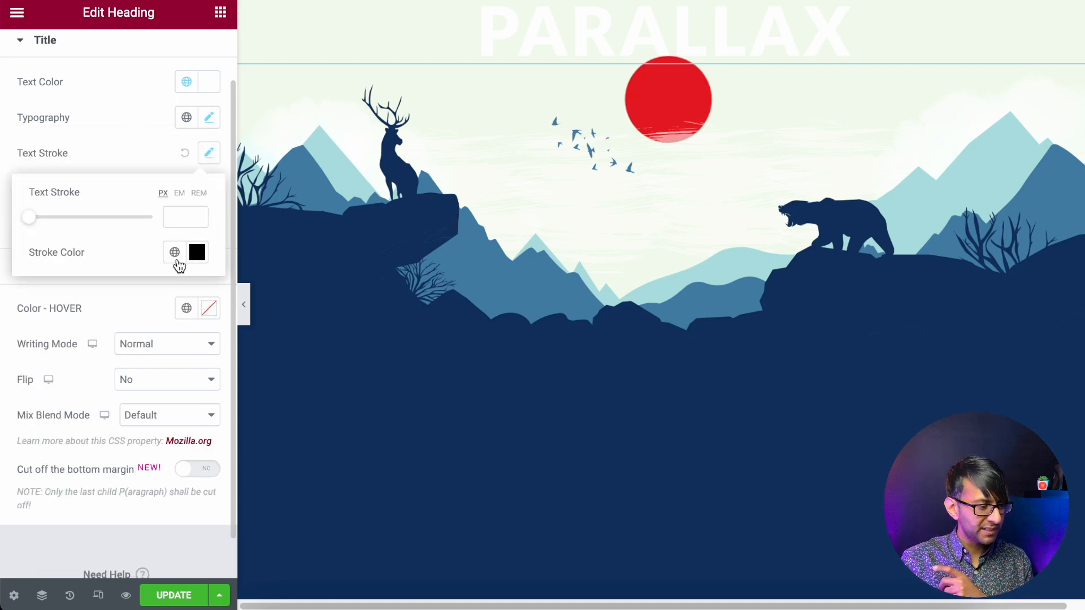
{"action": "left_click", "coordinate": [197, 214]}
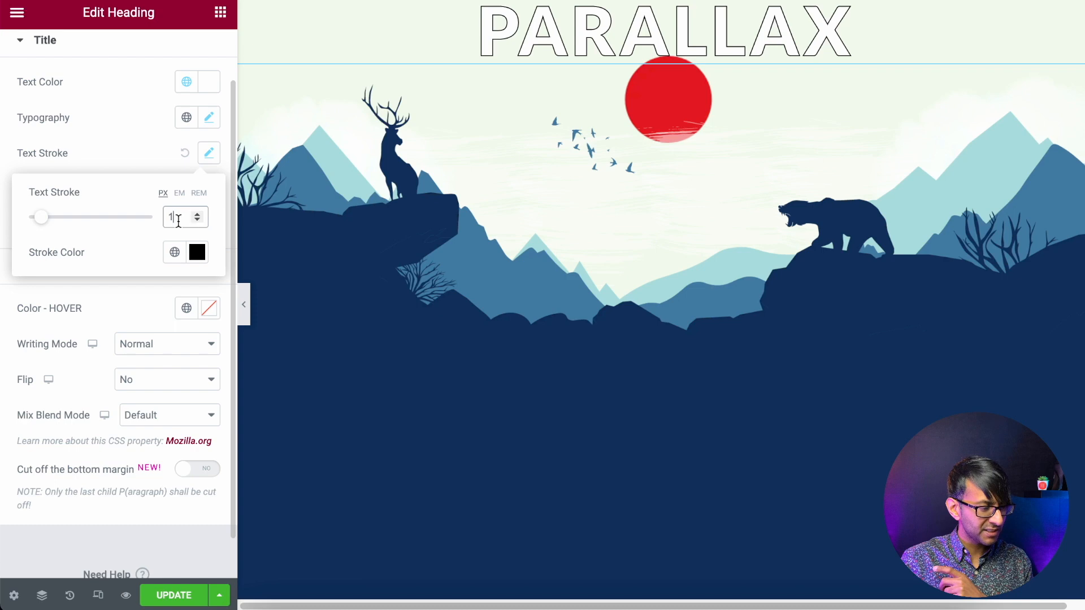
{"action": "key", "text": "BackSpace"}
{"action": "type", "text": "0.5"}
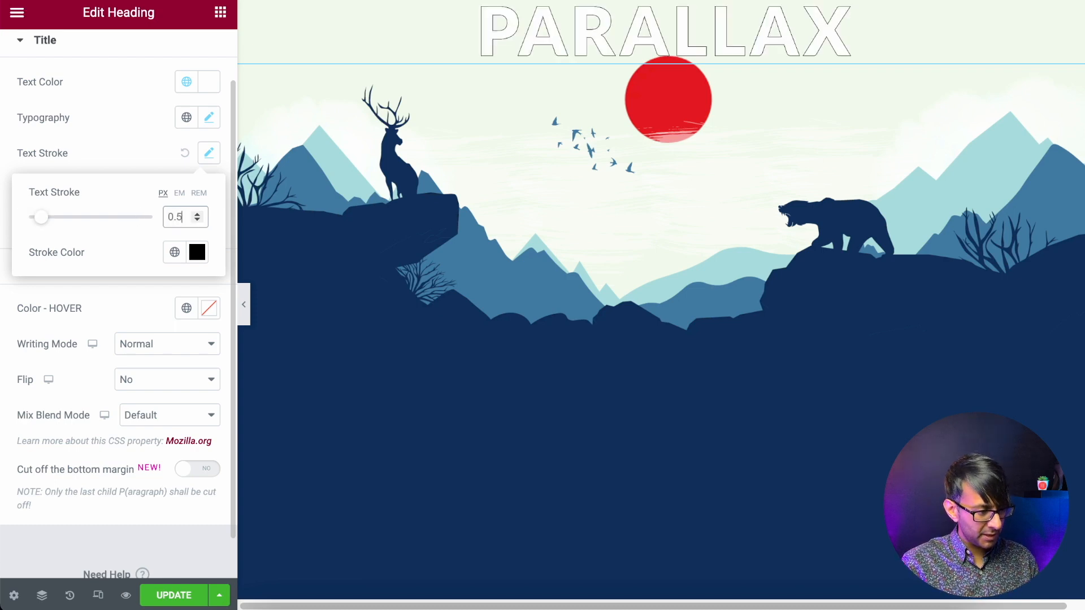
{"action": "left_click", "coordinate": [198, 252]}
{"action": "type", "text": "1D3557"}
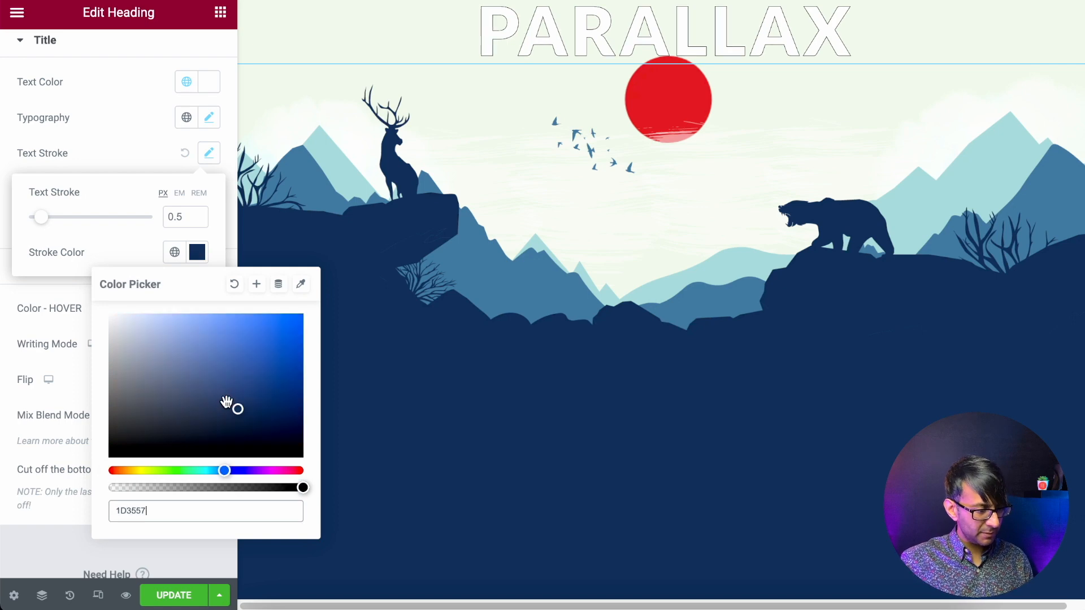
{"action": "left_click", "coordinate": [131, 148]}
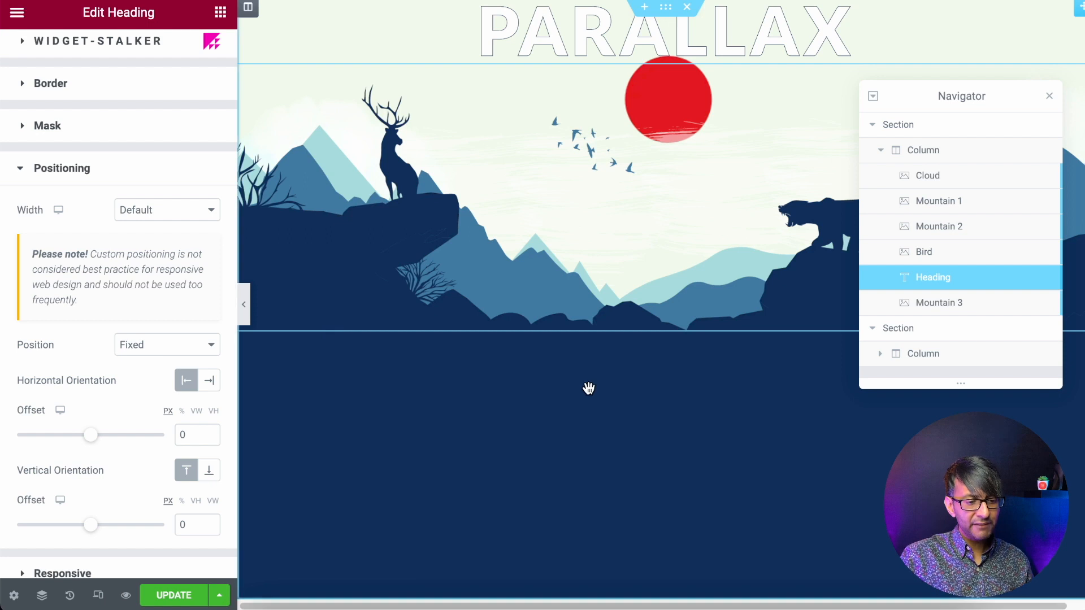
- Set the lower section's Z-Index to 5, one above the heading's Z-Index
{"action": "left_click", "coordinate": [986, 339]}
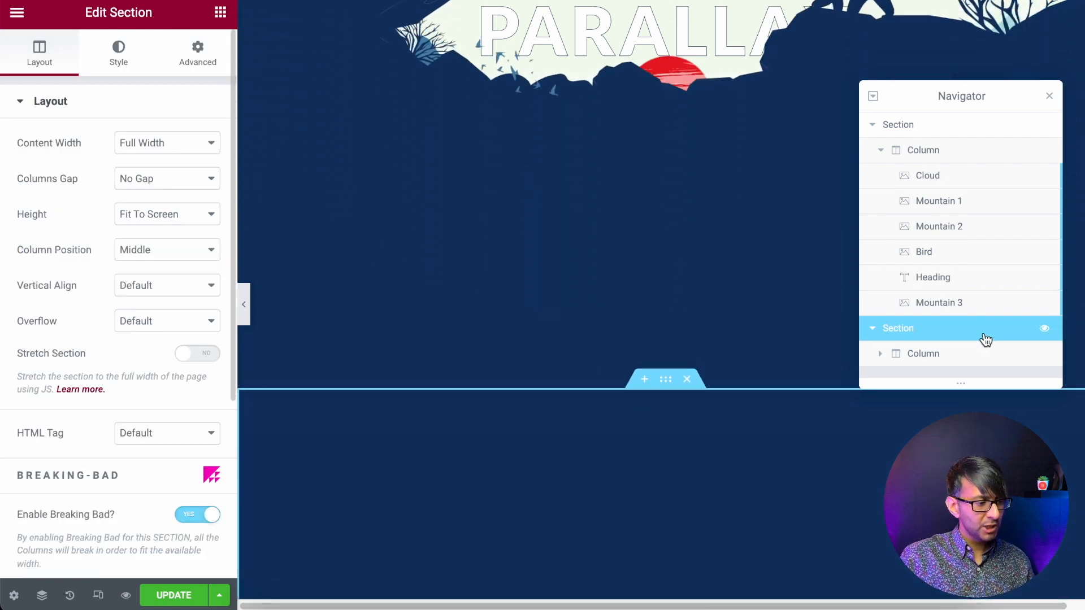
{"action": "left_click", "coordinate": [956, 283]}
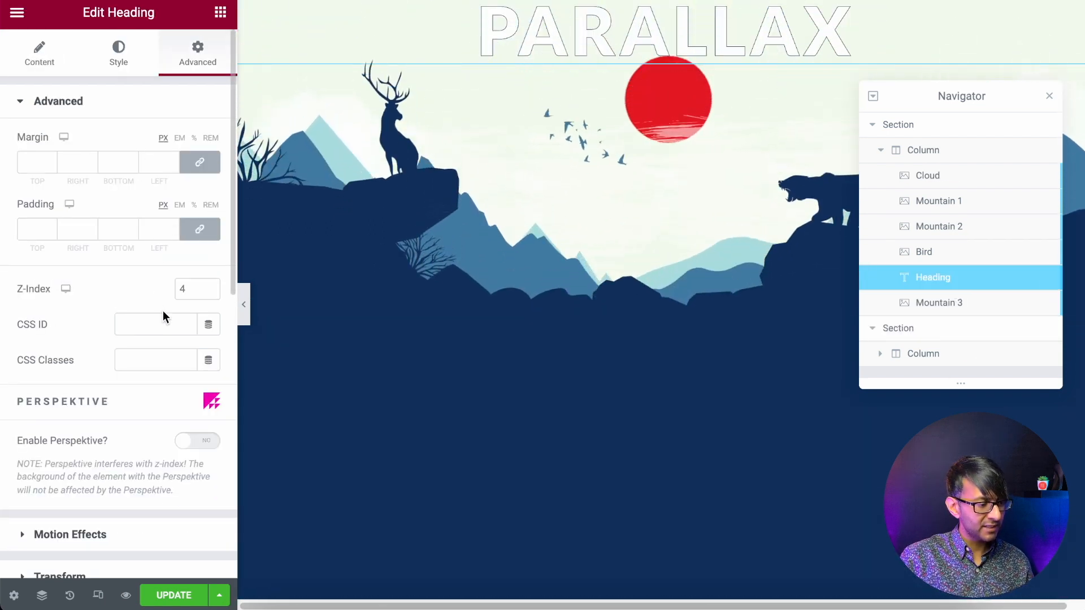
{"action": "left_click", "coordinate": [946, 335]}
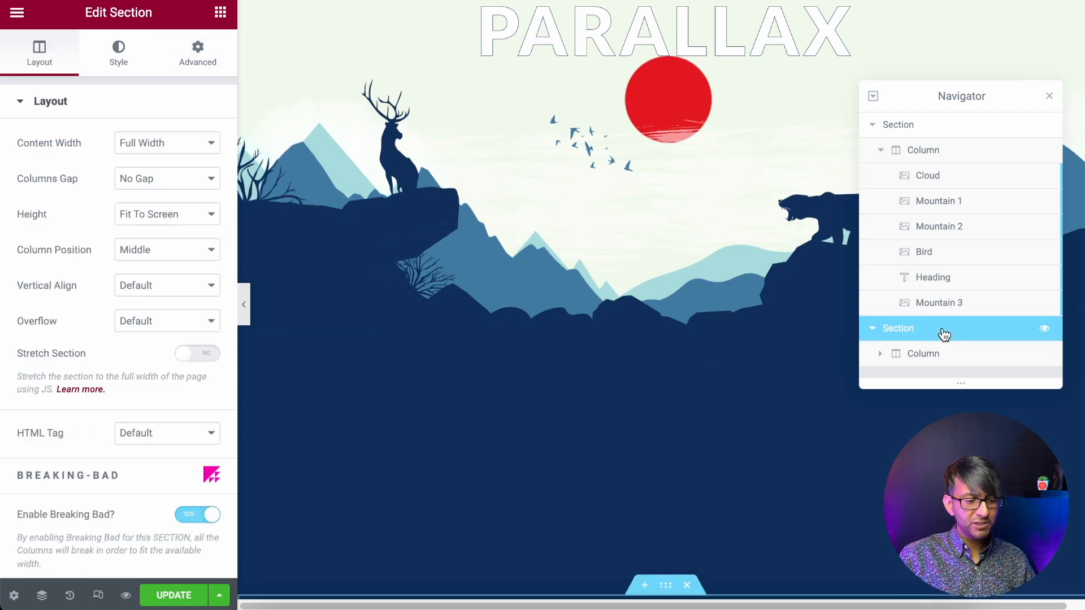
{"action": "left_click", "coordinate": [198, 56]}
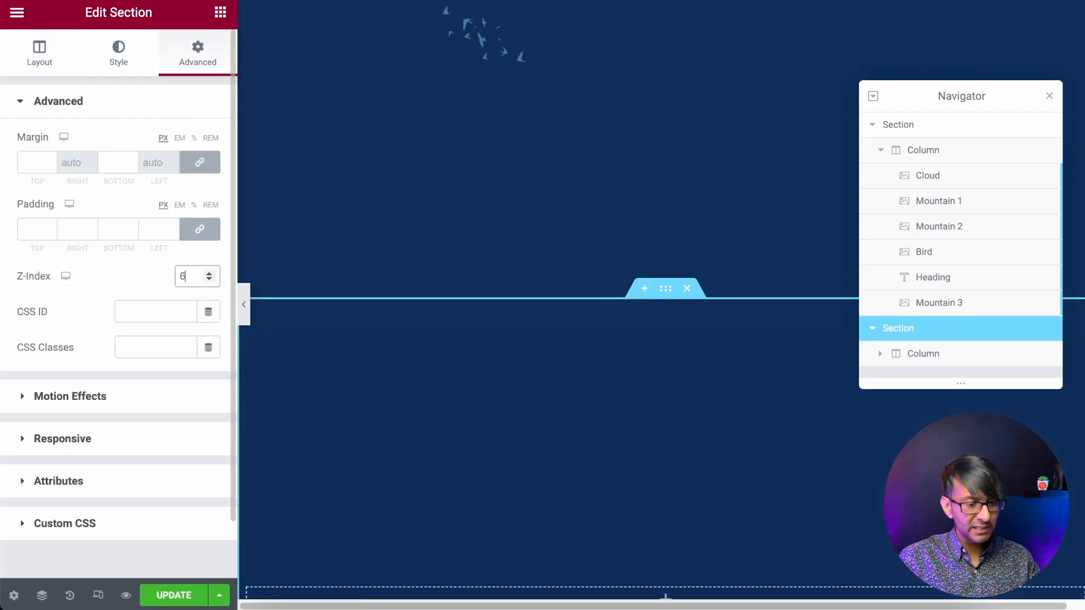
{"action": "type", "text": "5"}
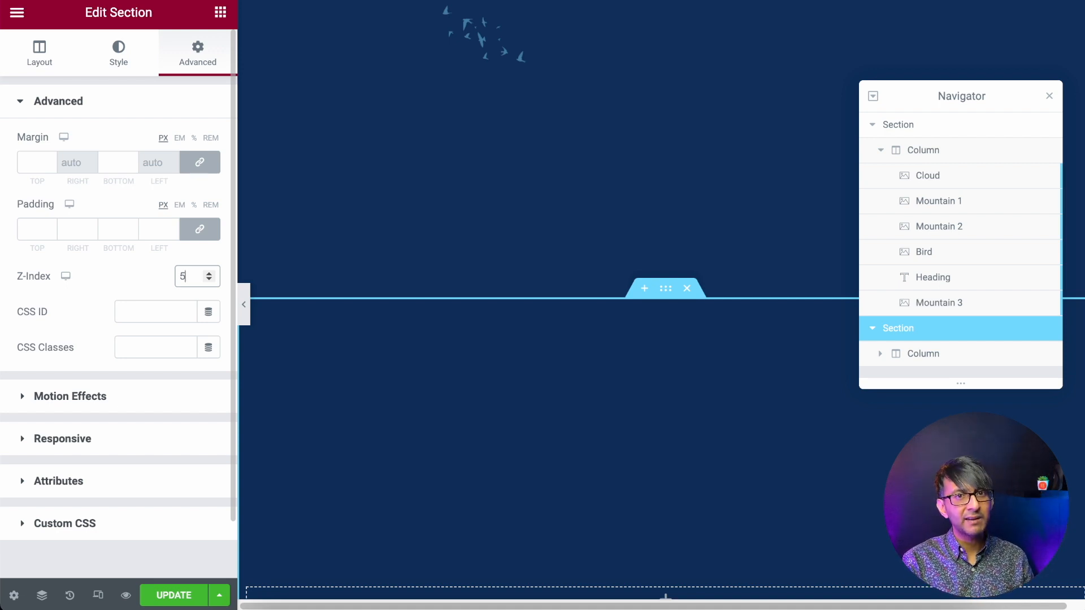
- Set the fixed PARALLAX heading's vertical offset to 172 px
{"action": "left_click", "coordinate": [930, 278]}
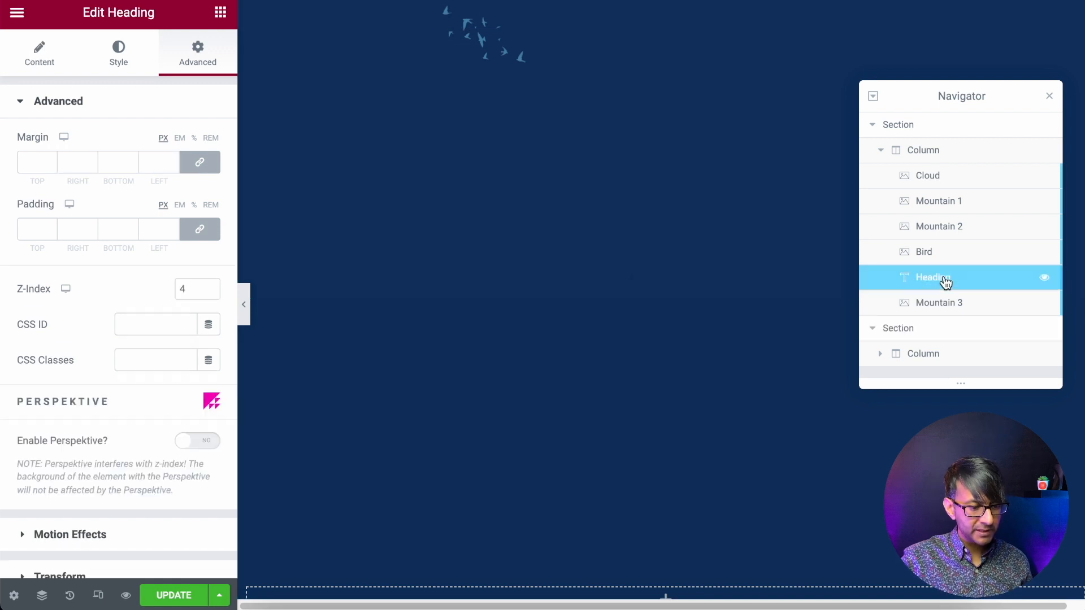
{"action": "scroll", "coordinate": [81, 403], "scroll_direction": "down", "scroll_amount": 4}
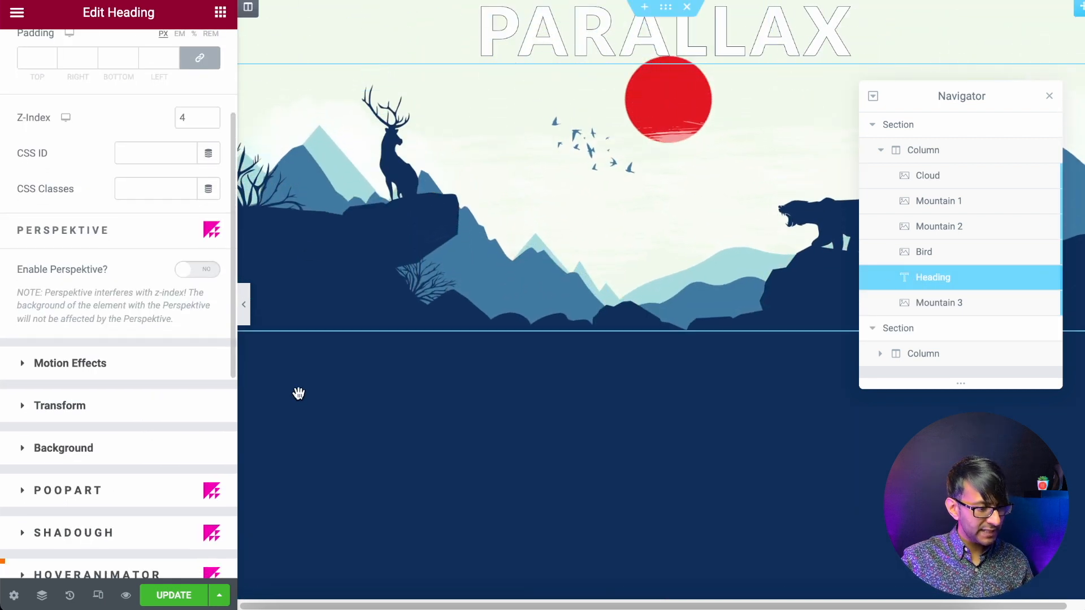
{"action": "scroll", "coordinate": [99, 461], "scroll_direction": "down", "scroll_amount": 5}
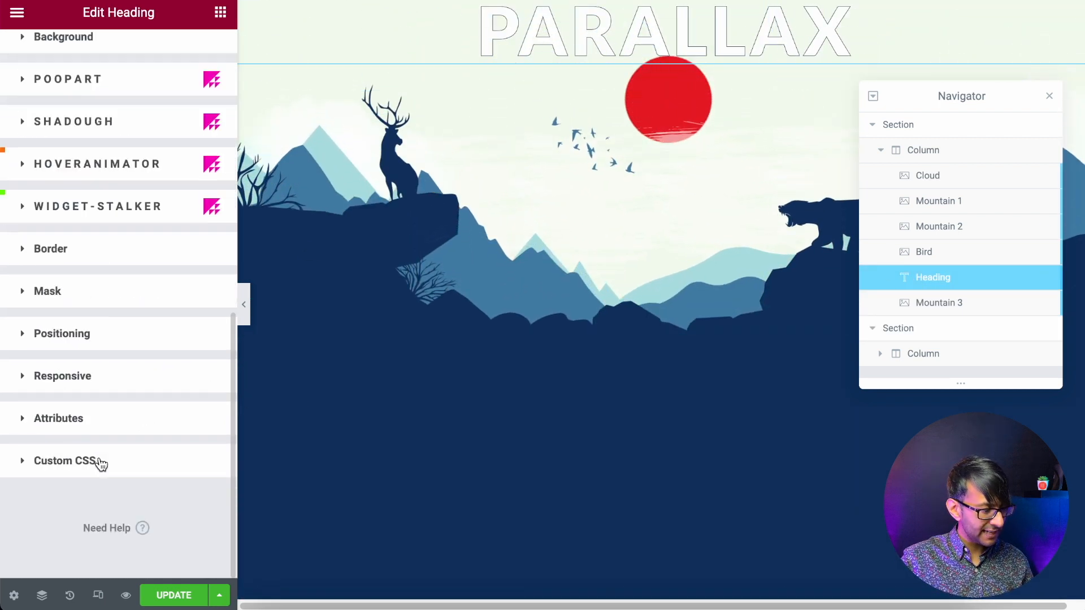
{"action": "left_click", "coordinate": [126, 332]}
{"action": "scroll", "coordinate": [145, 421], "scroll_direction": "down", "scroll_amount": 8}
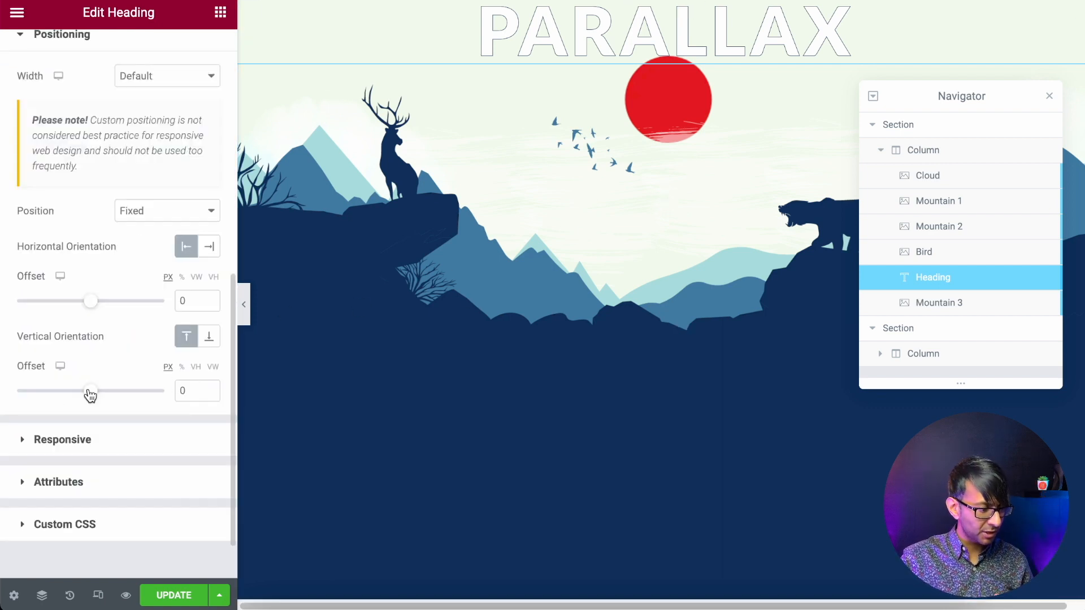
{"action": "left_click_drag", "start_coordinate": [90, 392], "coordinate": [102, 399]}
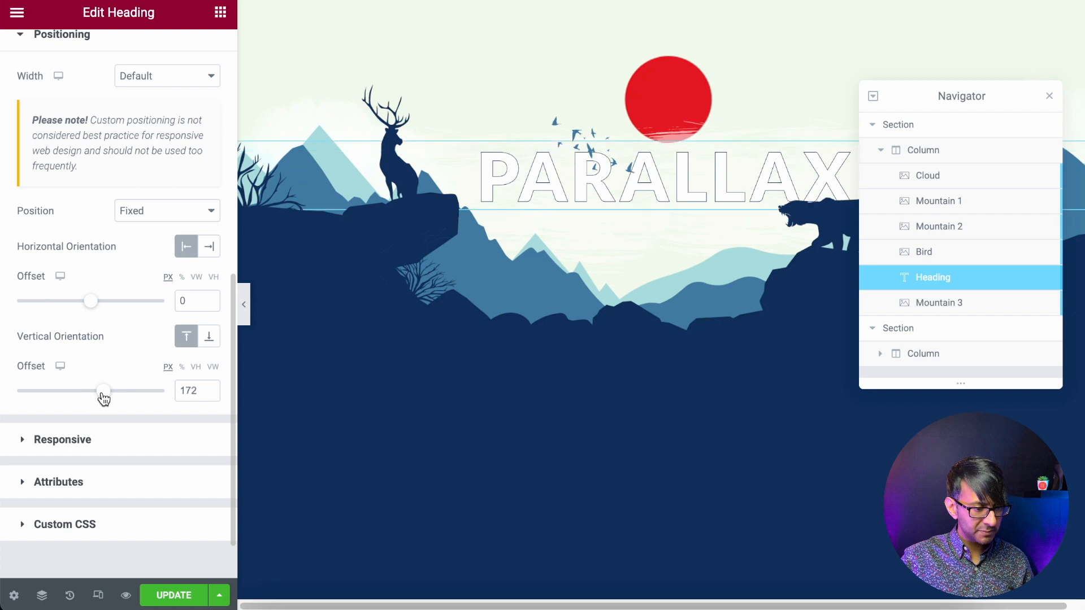
- Examine at full width how the PARALLAX heading passes behind the front mountains and lower section while the page scrolls
{"action": "left_click", "coordinate": [247, 310]}
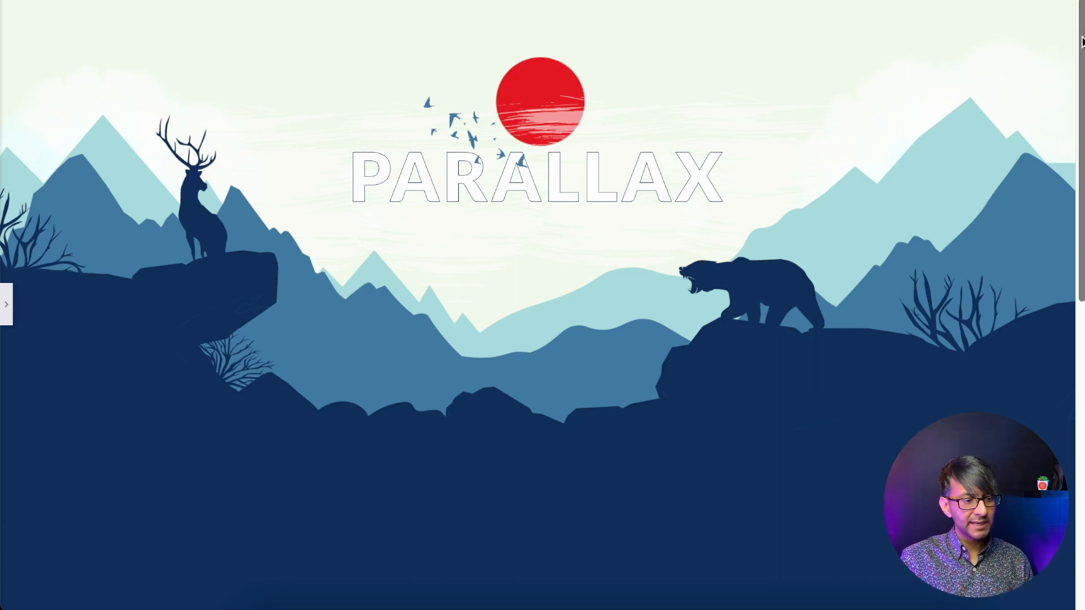
{"action": "left_click_drag", "start_coordinate": [1081, 42], "coordinate": [1081, 122]}
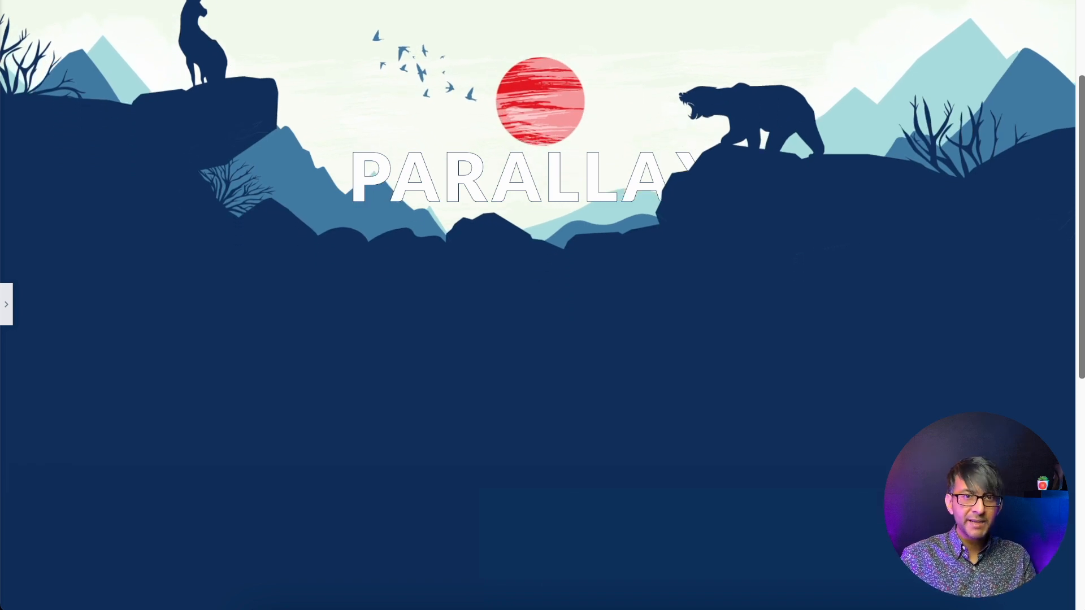
{"action": "scroll", "coordinate": [543, 305], "scroll_direction": "down", "scroll_amount": 3}
{"action": "scroll", "coordinate": [542, 305], "scroll_direction": "down", "scroll_amount": 3}
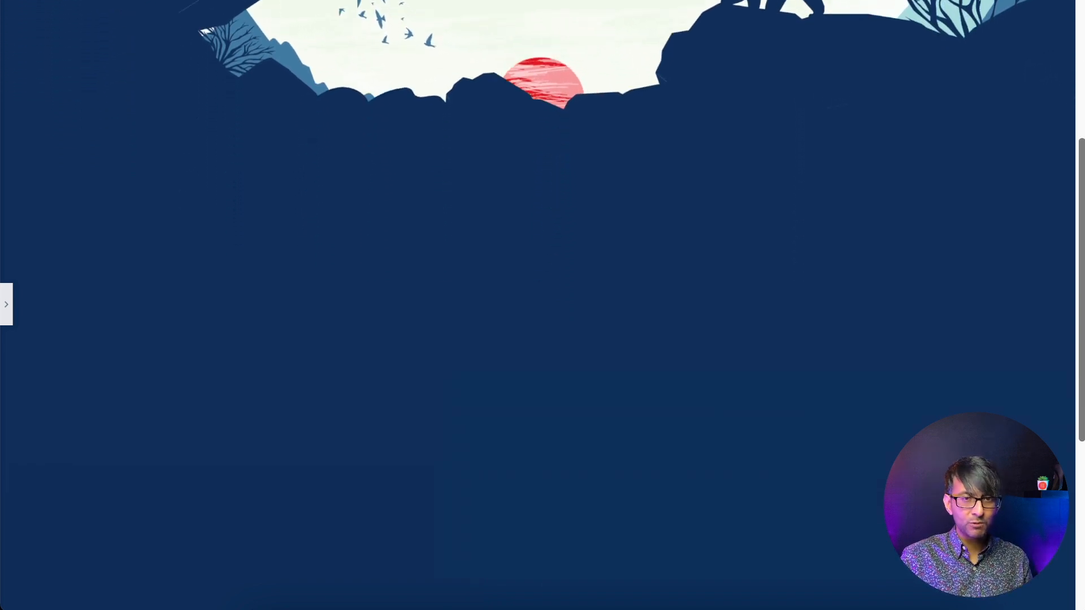
{"action": "scroll", "coordinate": [542, 305], "scroll_direction": "up", "scroll_amount": 8}
{"action": "scroll", "coordinate": [543, 305], "scroll_direction": "down", "scroll_amount": 3}
{"action": "scroll", "coordinate": [542, 305], "scroll_direction": "up", "scroll_amount": 2}
{"action": "scroll", "coordinate": [542, 305], "scroll_direction": "down", "scroll_amount": 3}
{"action": "scroll", "coordinate": [542, 305], "scroll_direction": "down", "scroll_amount": 2}
{"action": "scroll", "coordinate": [543, 306], "scroll_direction": "up", "scroll_amount": 2}
{"action": "scroll", "coordinate": [542, 305], "scroll_direction": "down", "scroll_amount": 2}
{"action": "scroll", "coordinate": [542, 305], "scroll_direction": "up", "scroll_amount": 5}
{"action": "scroll", "coordinate": [542, 305], "scroll_direction": "down", "scroll_amount": 2}
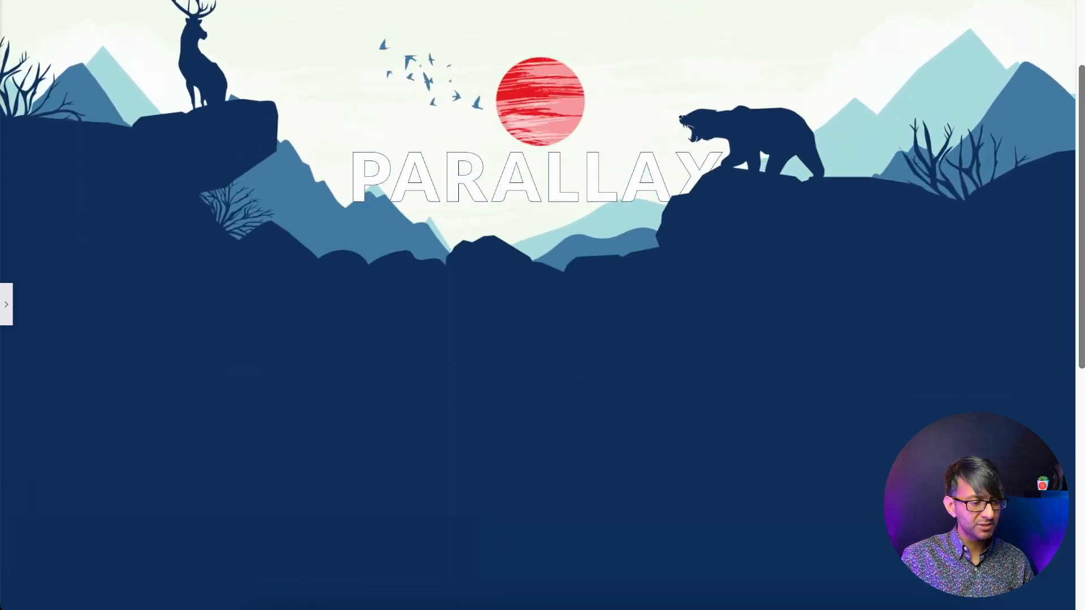
{"action": "scroll", "coordinate": [542, 305], "scroll_direction": "up", "scroll_amount": 1}
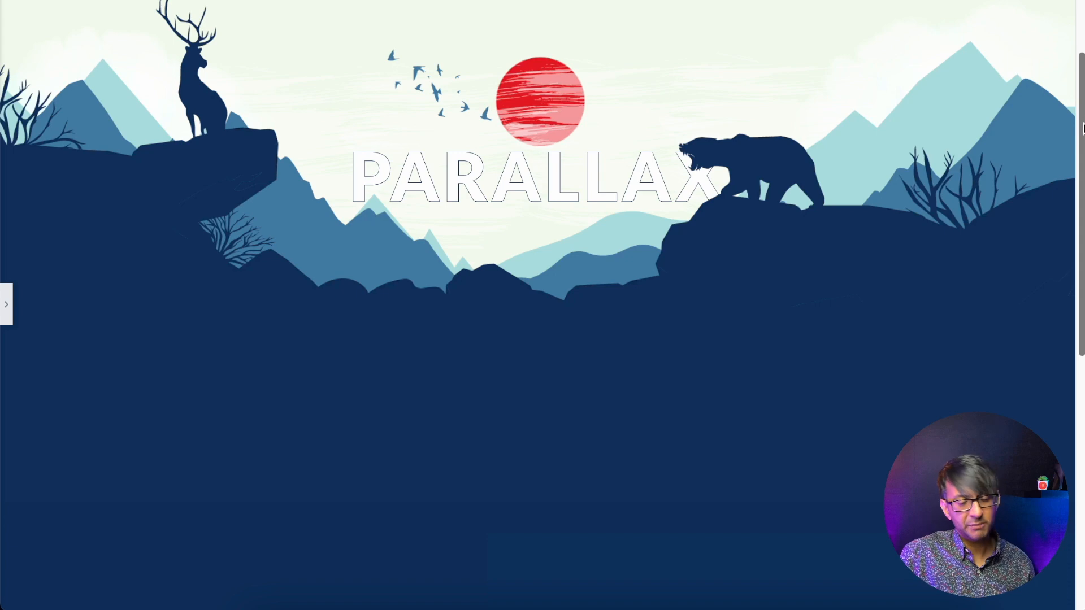
{"action": "scroll", "coordinate": [516, 226], "scroll_direction": "up", "scroll_amount": 3}
{"action": "scroll", "coordinate": [516, 226], "scroll_direction": "down", "scroll_amount": 10}
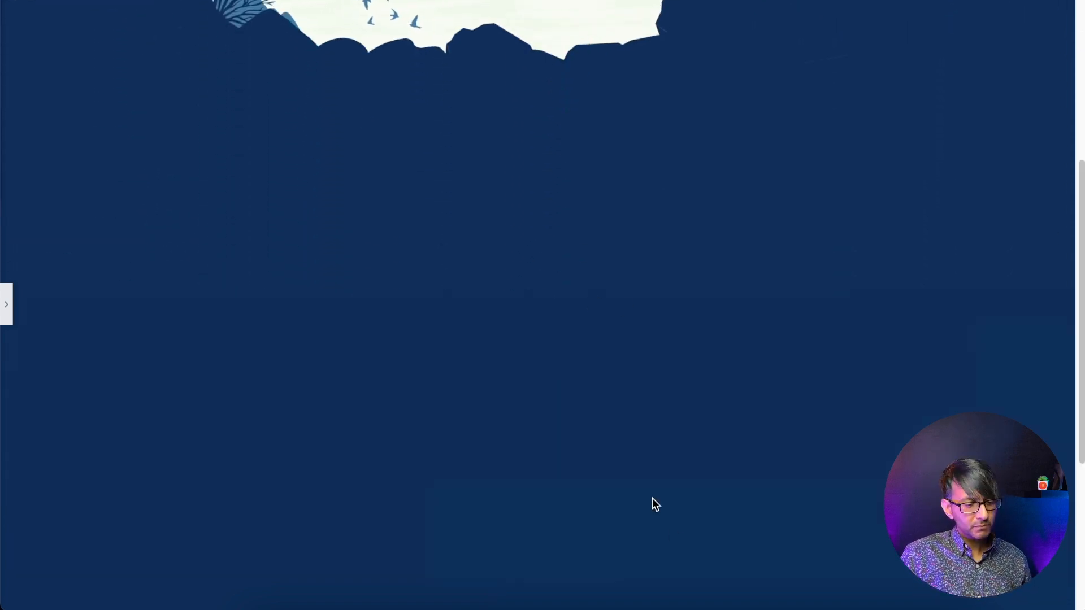
{"action": "left_click", "coordinate": [6, 304]}
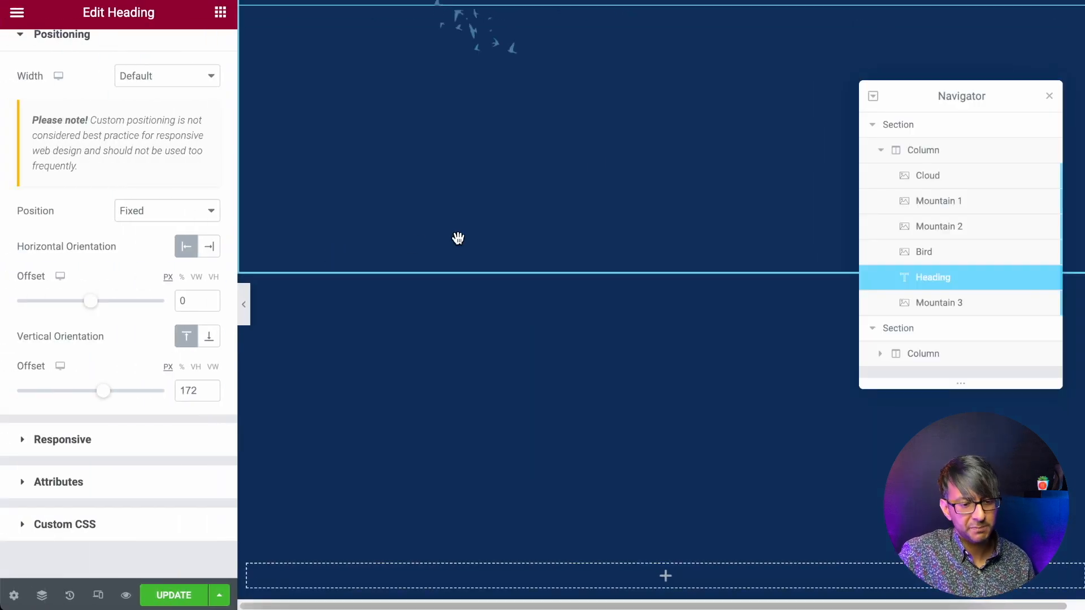
- Set the lower section's column position to Top
{"action": "left_click", "coordinate": [959, 332]}
{"action": "left_click", "coordinate": [947, 354]}
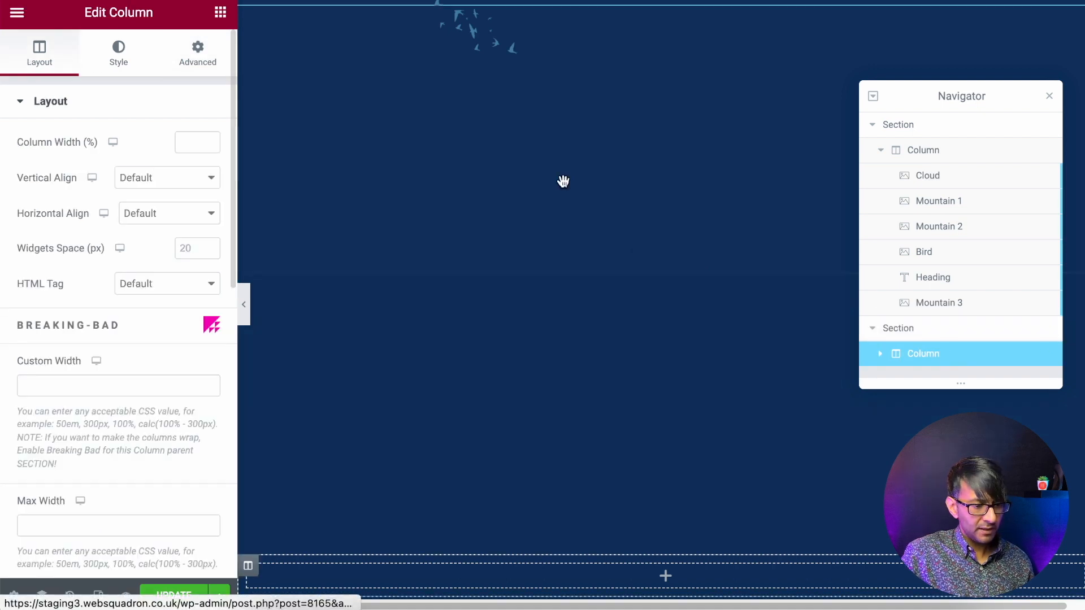
{"action": "left_click", "coordinate": [904, 330]}
{"action": "left_click", "coordinate": [40, 57]}
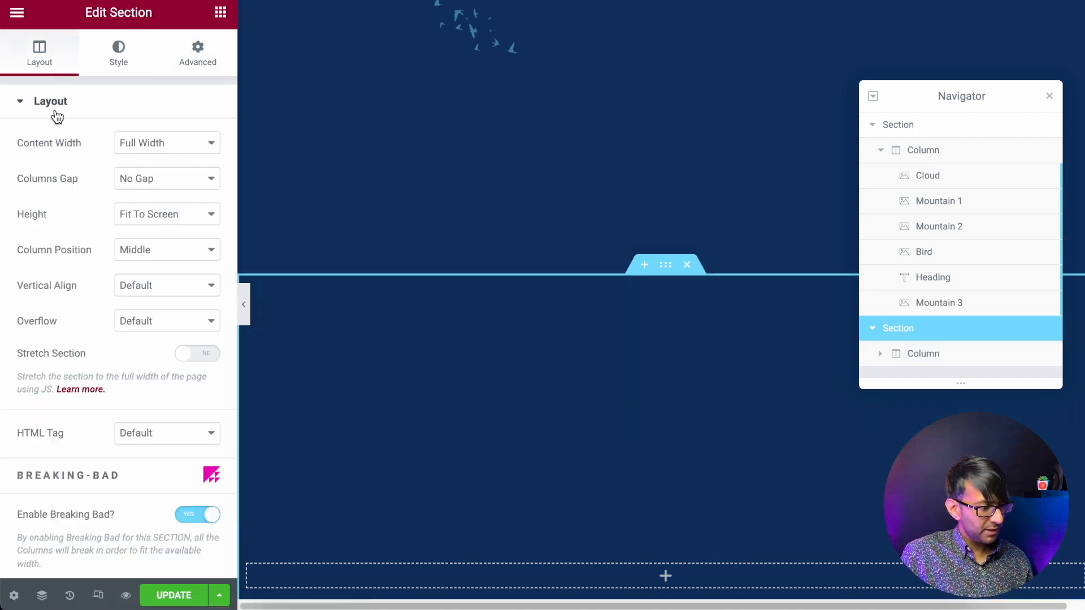
{"action": "left_click", "coordinate": [158, 262]}
{"action": "left_click", "coordinate": [160, 285]}
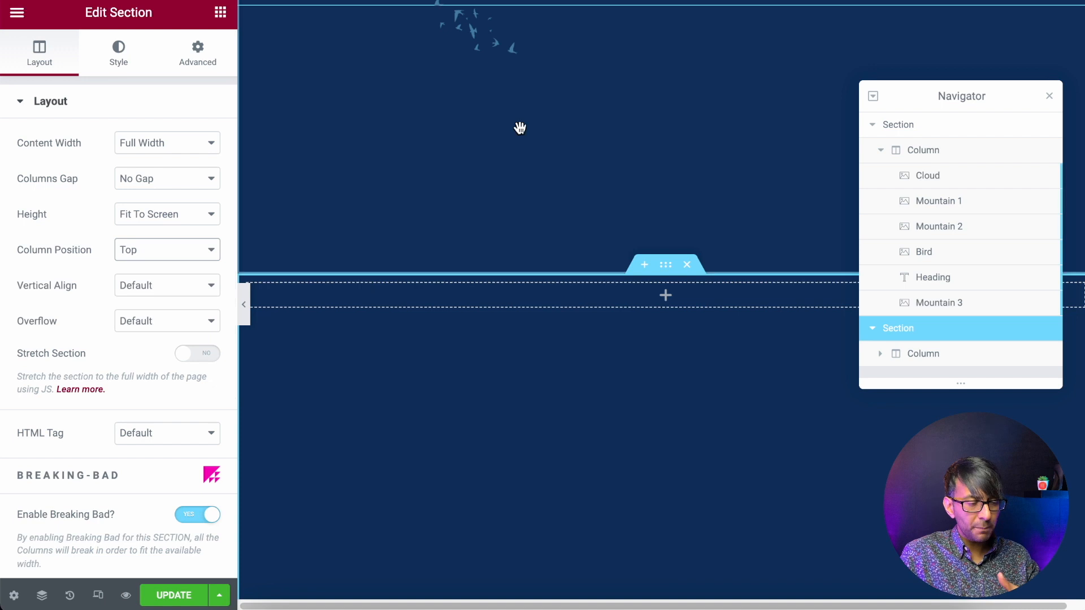
- Add a Heading widget to the lower section's column and check its placement on the page
{"action": "left_click", "coordinate": [219, 13]}
{"action": "left_click_drag", "start_coordinate": [165, 223], "coordinate": [462, 296]}
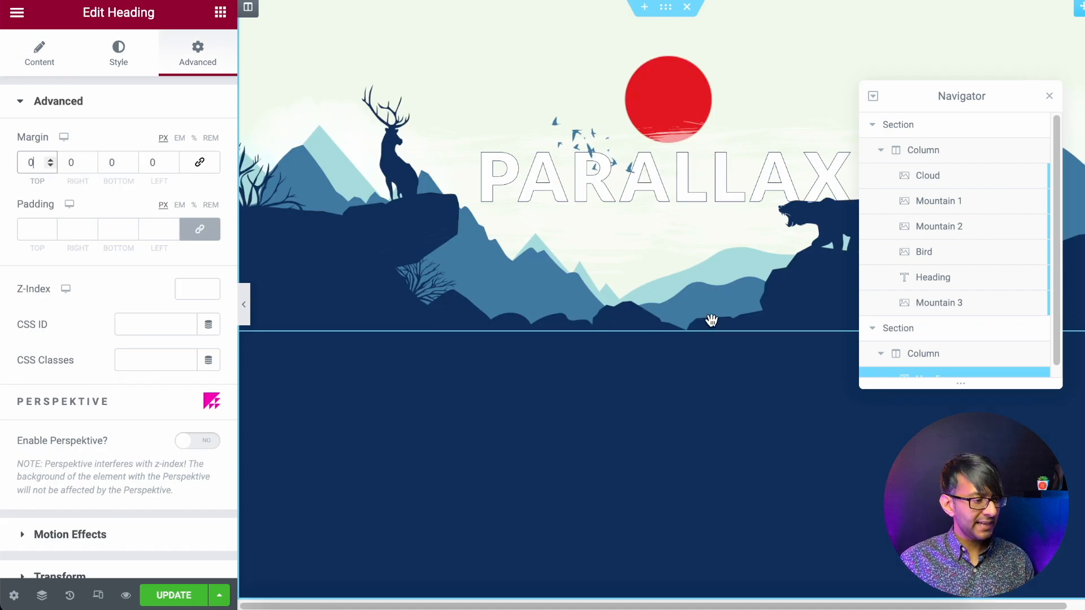
{"action": "scroll", "coordinate": [701, 325], "scroll_direction": "down", "scroll_amount": 2}
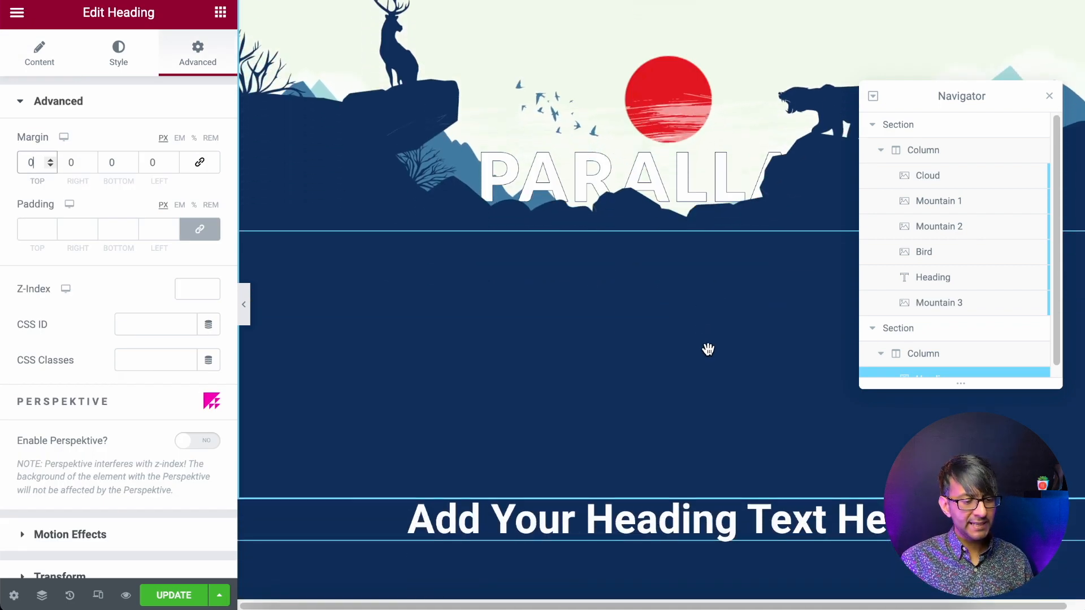
{"action": "scroll", "coordinate": [702, 343], "scroll_direction": "up", "scroll_amount": 2}
{"action": "scroll", "coordinate": [702, 343], "scroll_direction": "down", "scroll_amount": 5}
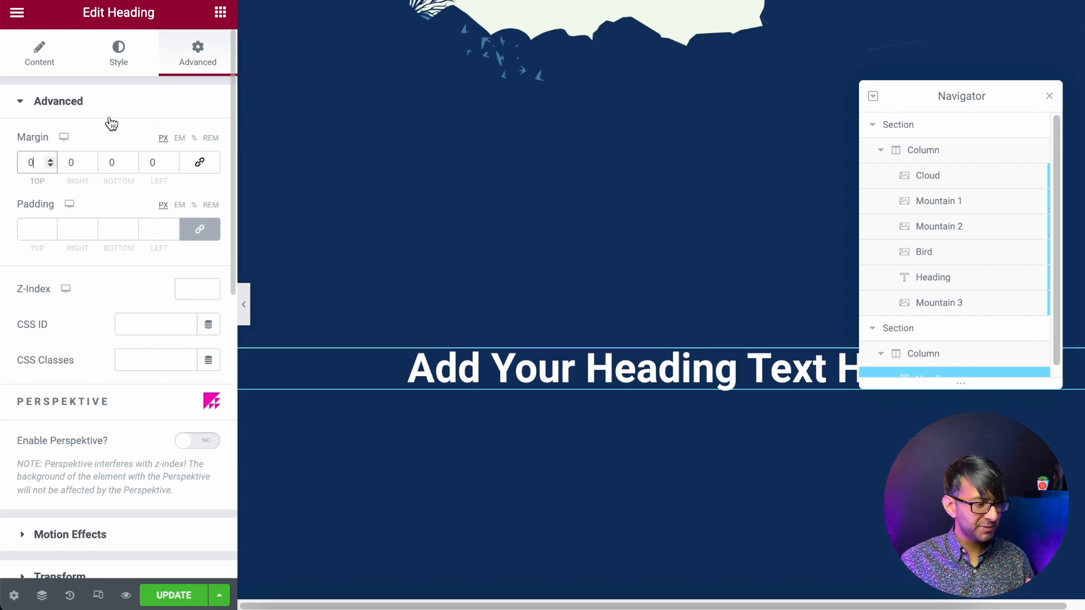
- Enable scrolling effects on the lower section's heading with a Fade In transparency effect and check the fade
{"action": "scroll", "coordinate": [99, 412], "scroll_direction": "down", "scroll_amount": 3}
{"action": "left_click", "coordinate": [102, 403]}
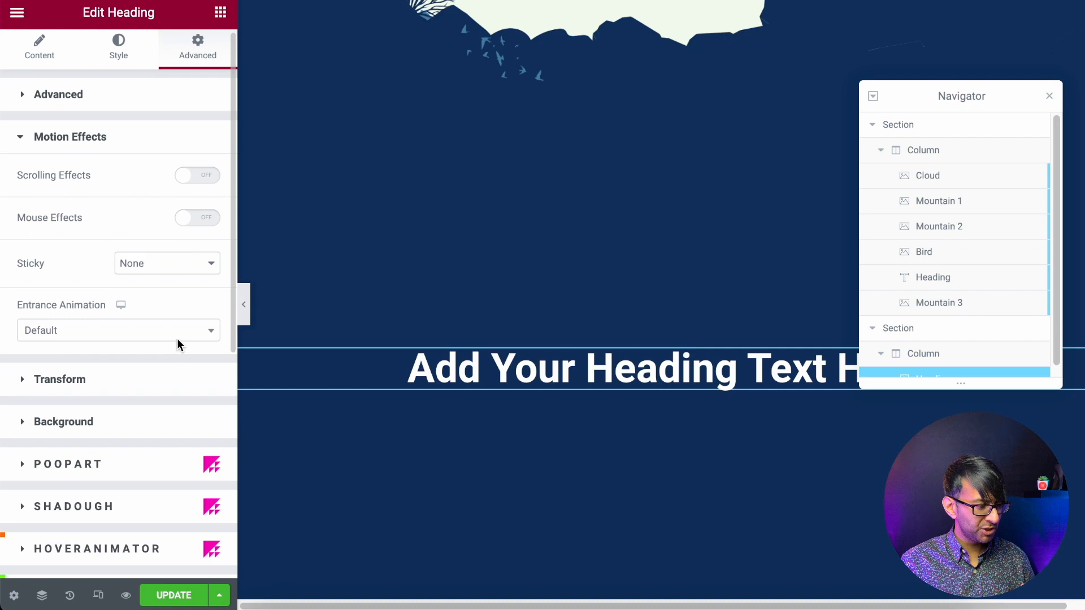
{"action": "left_click", "coordinate": [198, 177]}
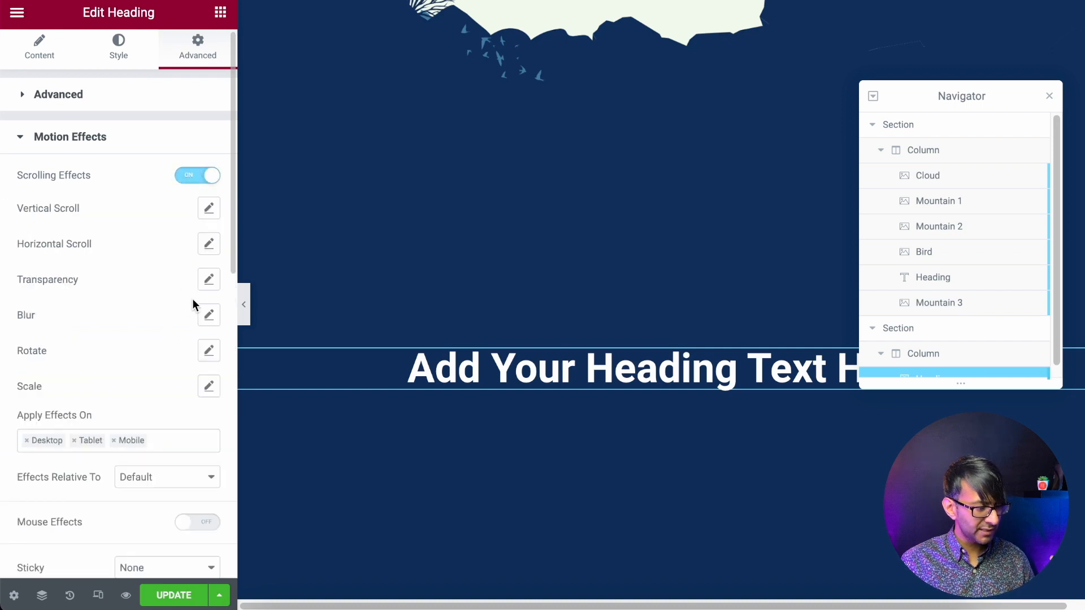
{"action": "left_click", "coordinate": [212, 281]}
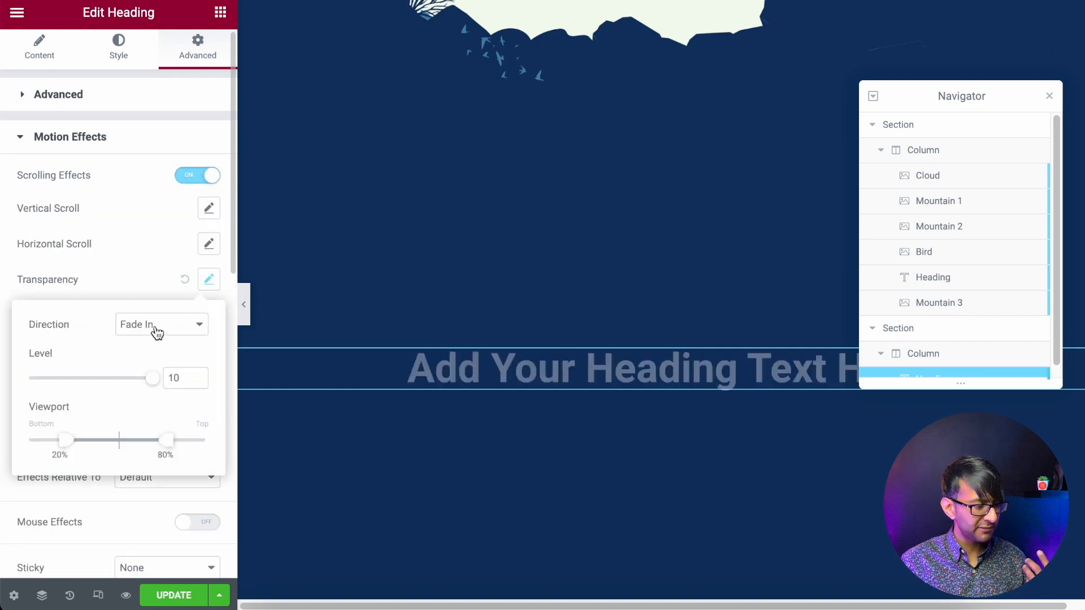
{"action": "scroll", "coordinate": [777, 288], "scroll_direction": "down", "scroll_amount": 1}
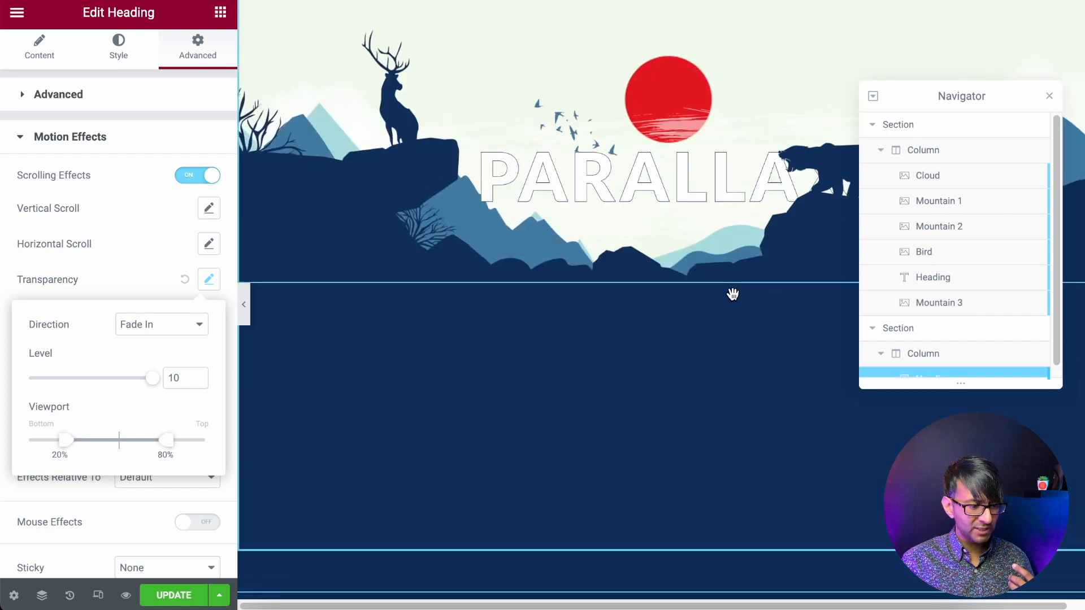
{"action": "scroll", "coordinate": [731, 300], "scroll_direction": "down", "scroll_amount": 3}
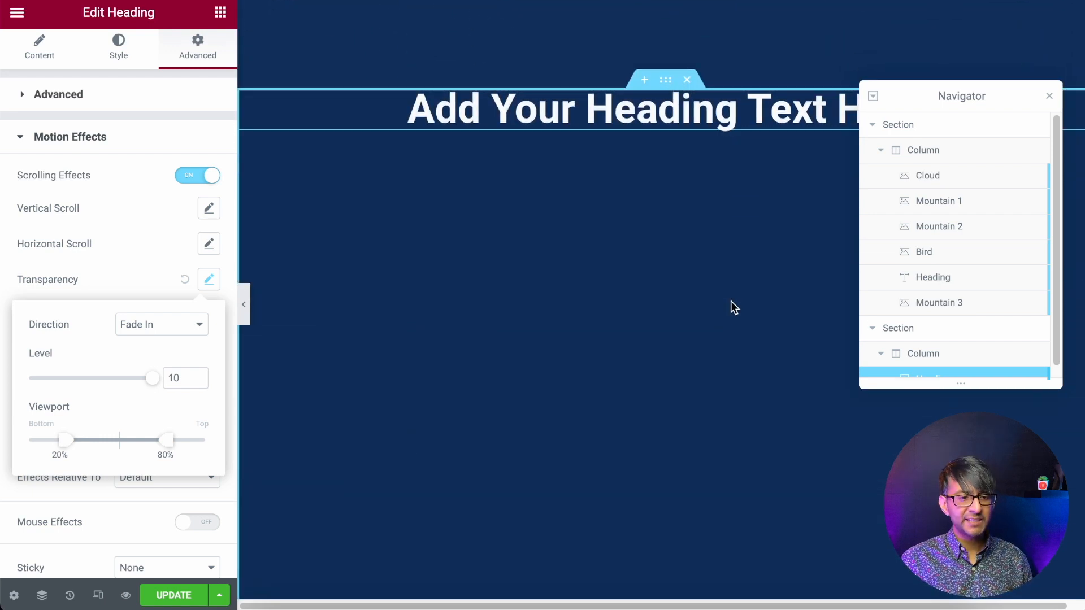
{"action": "scroll", "coordinate": [599, 285], "scroll_direction": "up", "scroll_amount": 4}
{"action": "scroll", "coordinate": [547, 303], "scroll_direction": "down", "scroll_amount": 3}
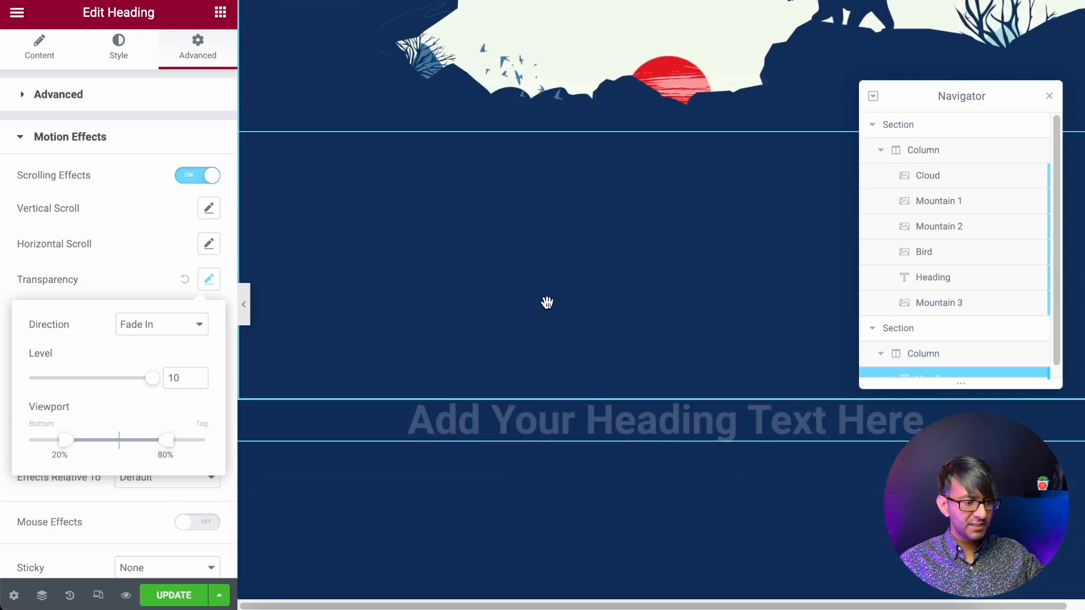
{"action": "scroll", "coordinate": [545, 238], "scroll_direction": "down", "scroll_amount": 2}
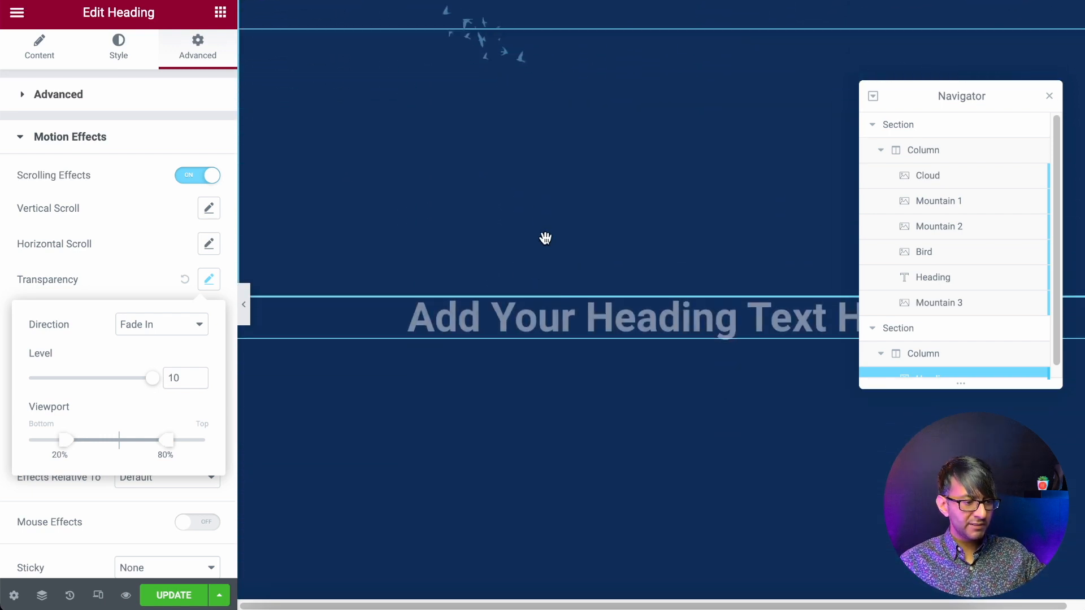
- Set the Bird image's Z-Index to 5 and check its layering against the lower section
{"action": "left_click", "coordinate": [976, 251]}
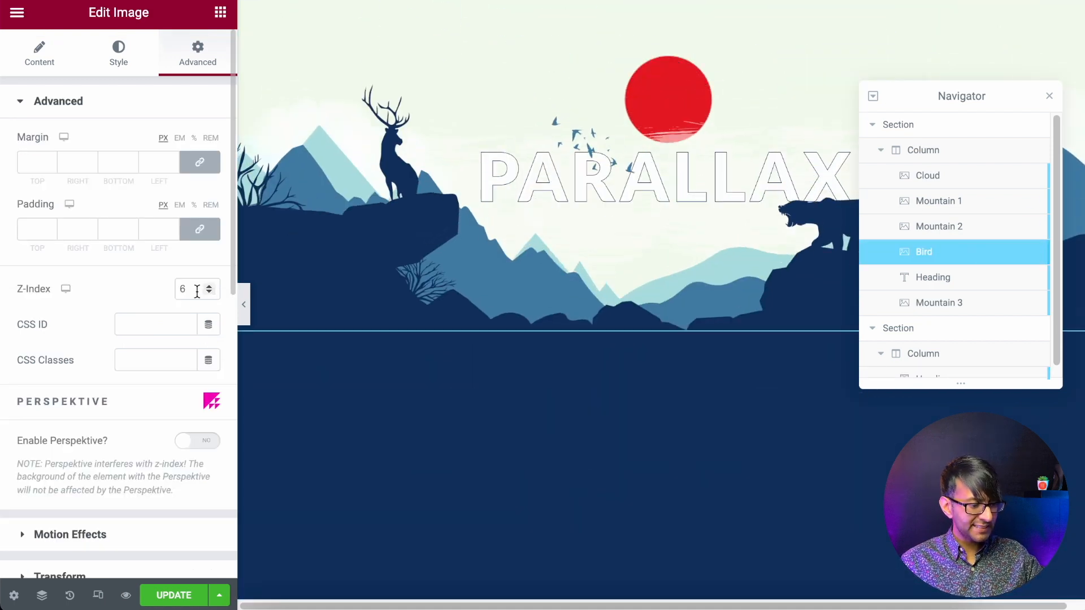
{"action": "type", "text": "5"}
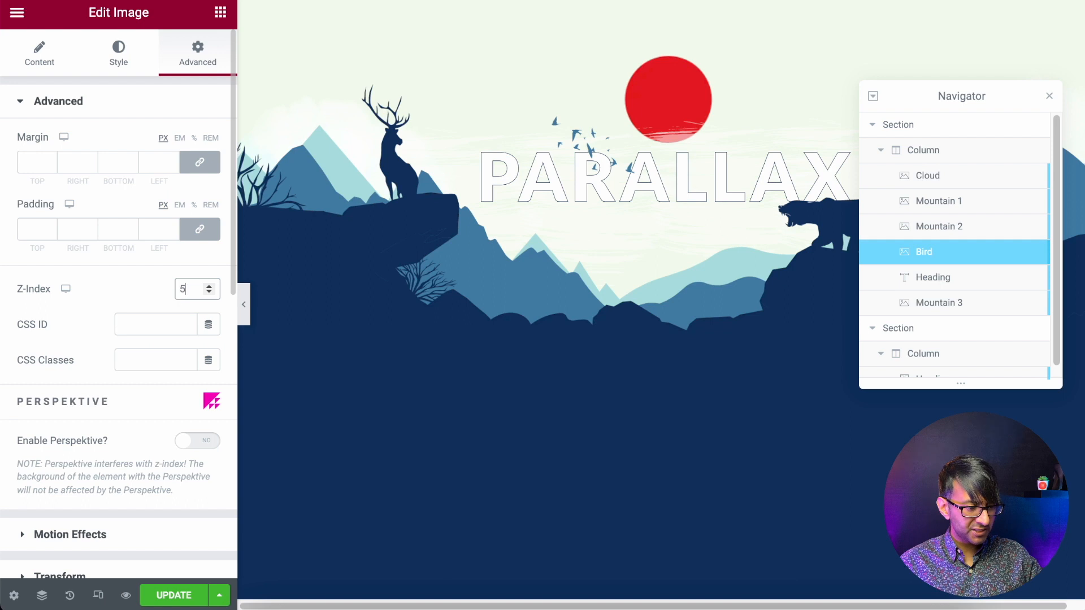
{"action": "key", "text": "BackSpace"}
{"action": "type", "text": "4"}
{"action": "key", "text": "BackSpace"}
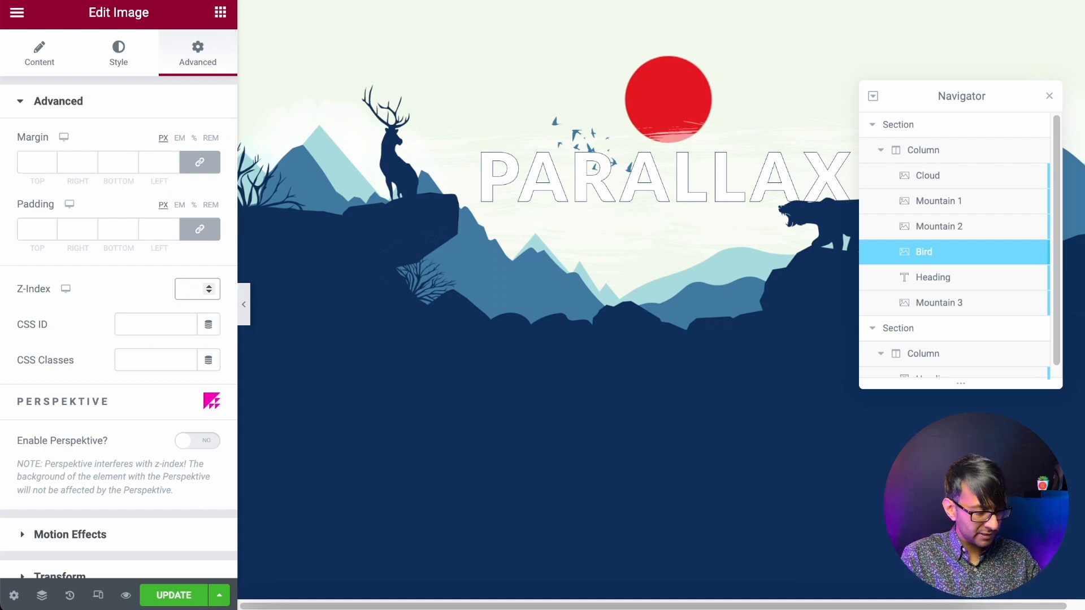
{"action": "type", "text": "5"}
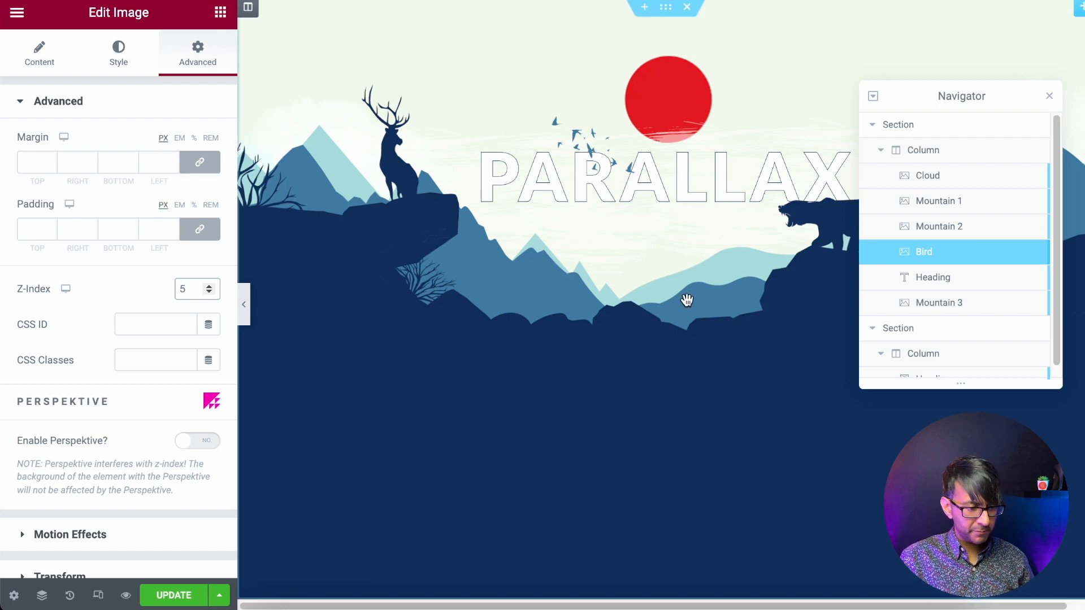
{"action": "scroll", "coordinate": [700, 294], "scroll_direction": "down", "scroll_amount": 5}
{"action": "scroll", "coordinate": [684, 306], "scroll_direction": "up", "scroll_amount": 5}
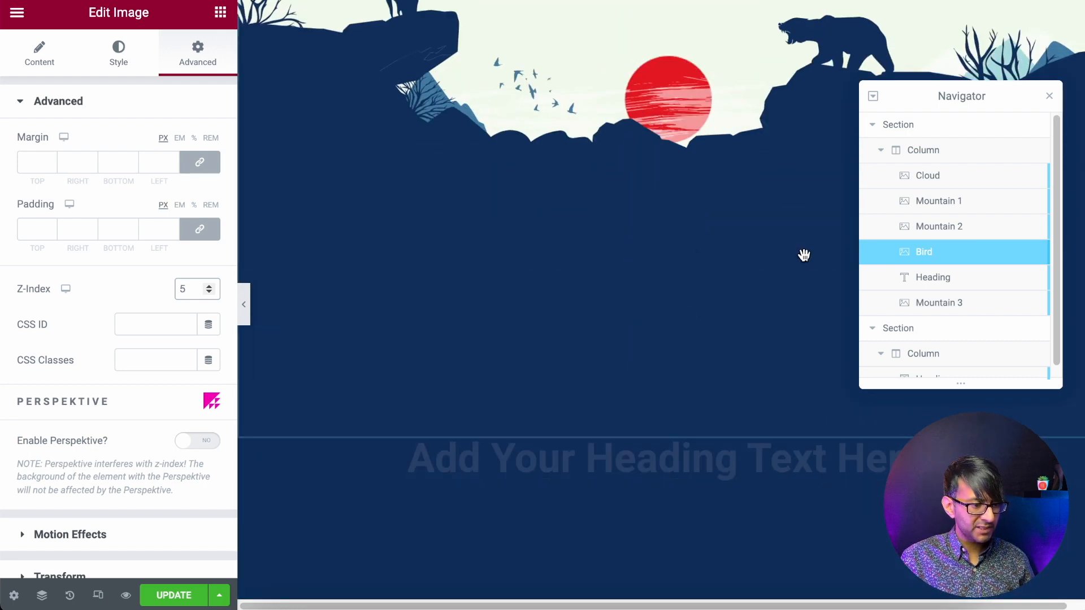
- Save the page changes and preview the full-width scene from its top down to the lower heading
{"action": "left_click", "coordinate": [178, 601]}
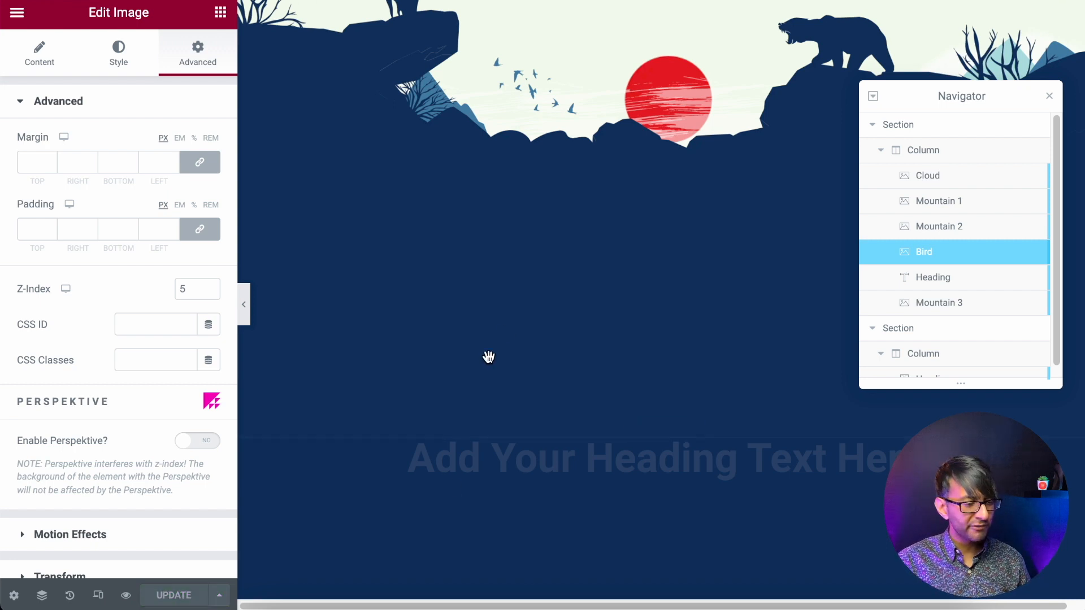
{"action": "left_click", "coordinate": [247, 306]}
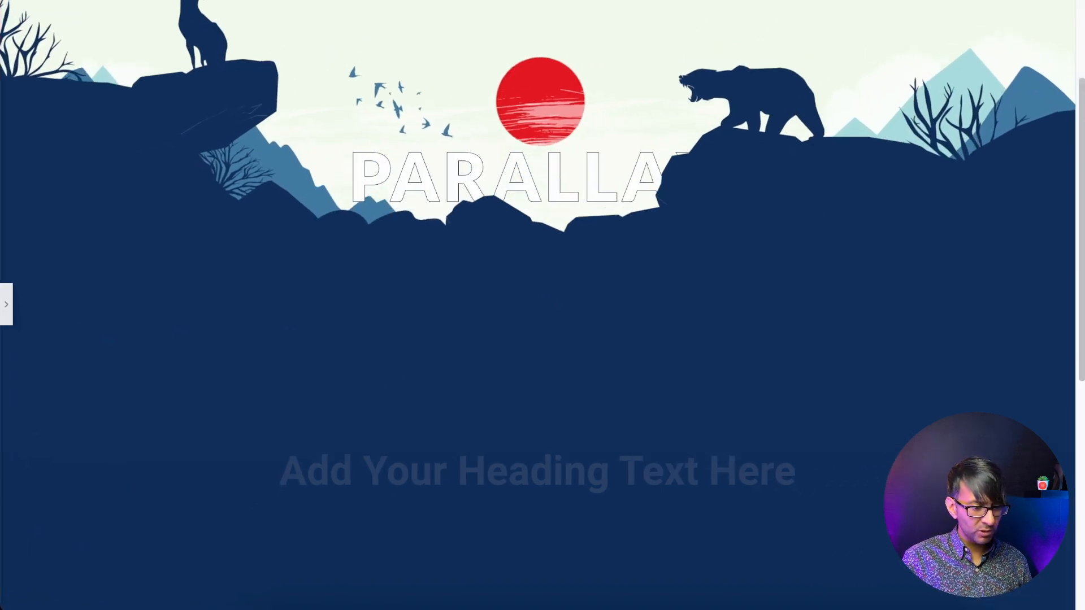
{"action": "left_click_drag", "start_coordinate": [1080, 200], "coordinate": [1080, 120]}
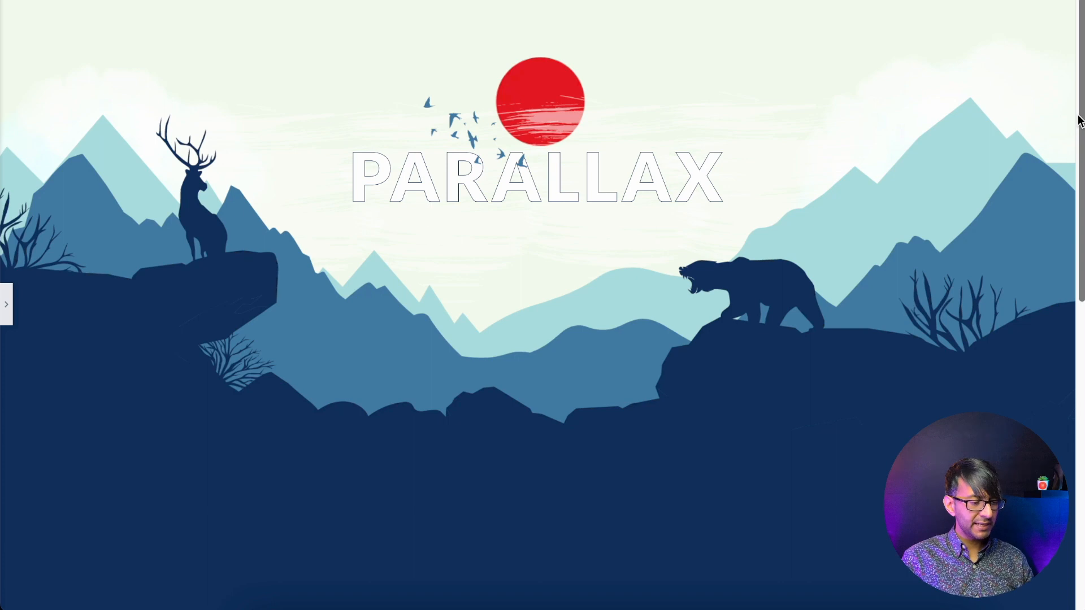
{"action": "scroll", "coordinate": [1068, 181], "scroll_direction": "down", "scroll_amount": 3}
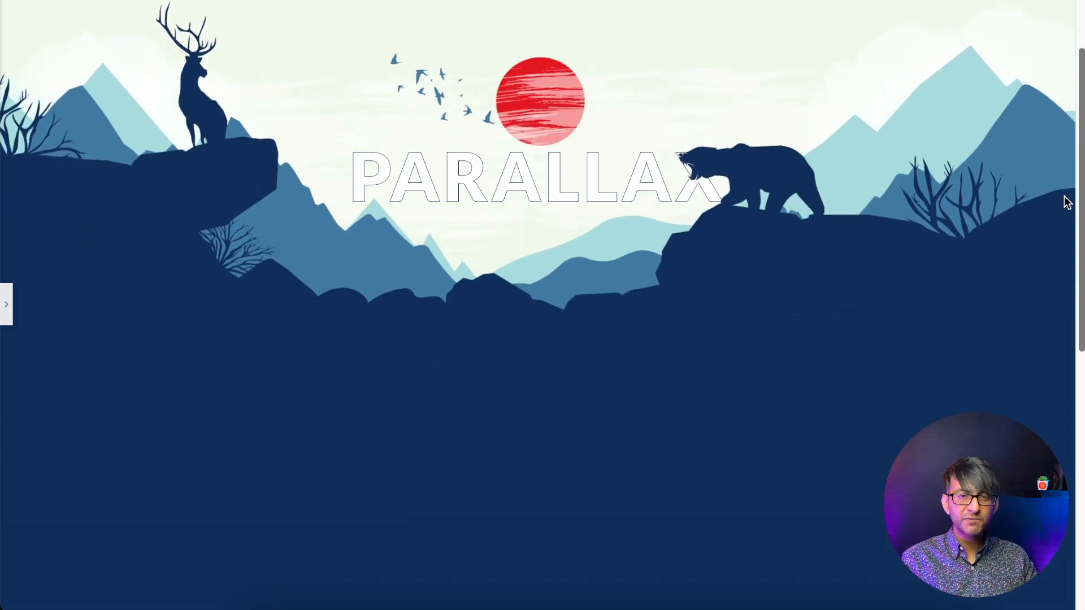
{"action": "scroll", "coordinate": [1067, 203], "scroll_direction": "down", "scroll_amount": 10}
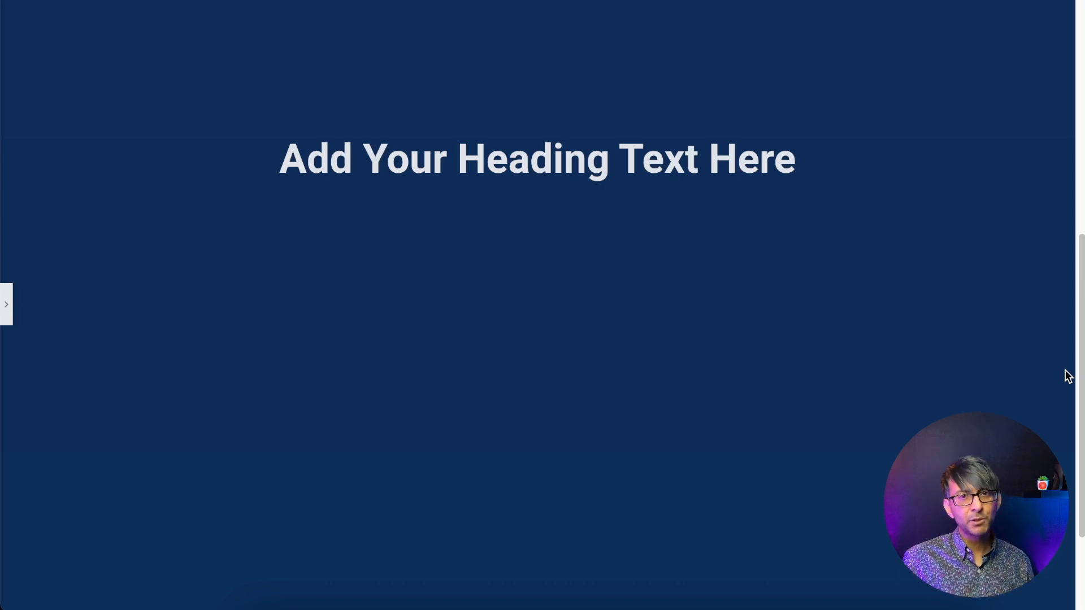
- Bring back the editing controls and check the scene's layout in the mobile view before returning to the desktop view
{"action": "left_click_drag", "start_coordinate": [1080, 382], "coordinate": [1080, 130]}
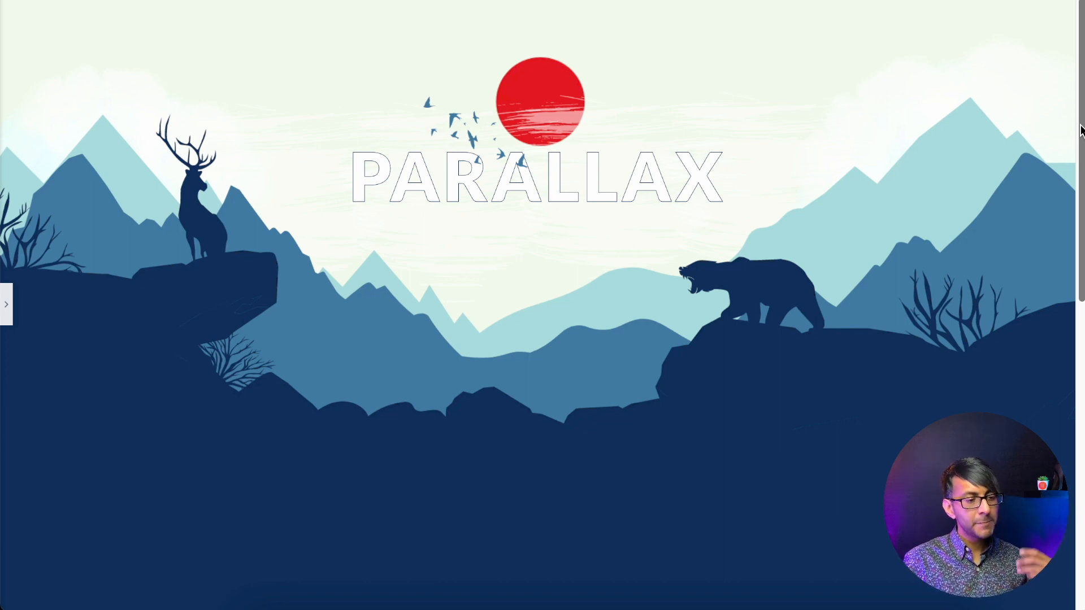
{"action": "left_click", "coordinate": [6, 308]}
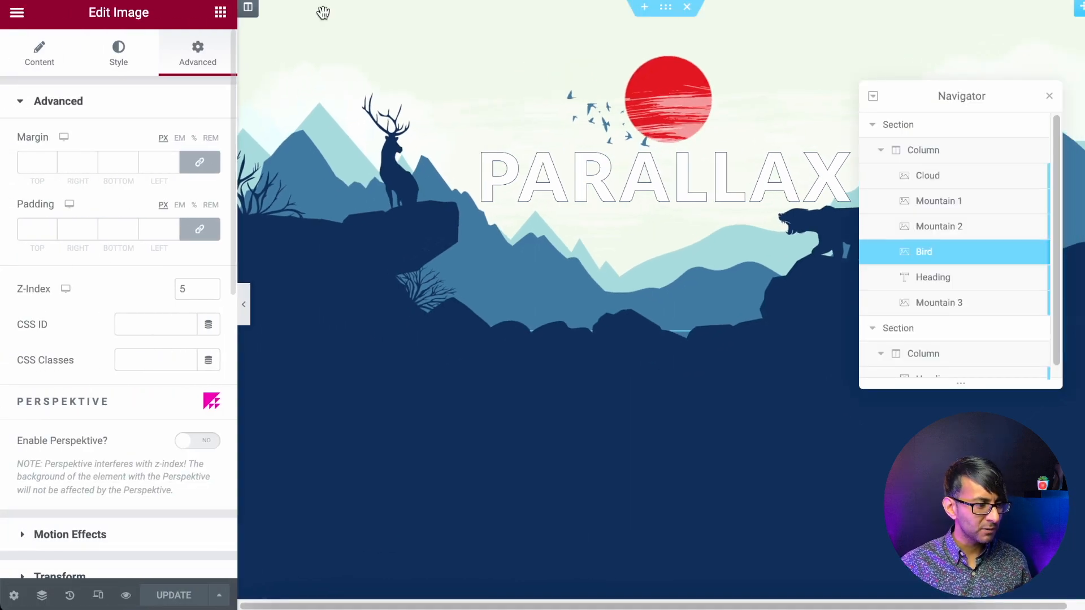
{"action": "left_click", "coordinate": [99, 591]}
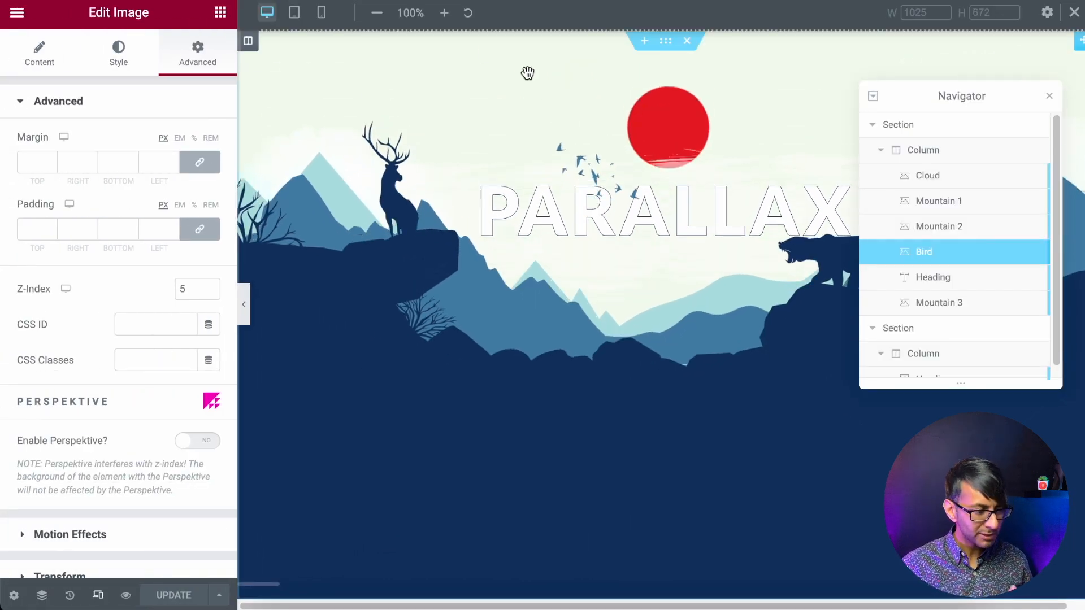
{"action": "left_click", "coordinate": [326, 18]}
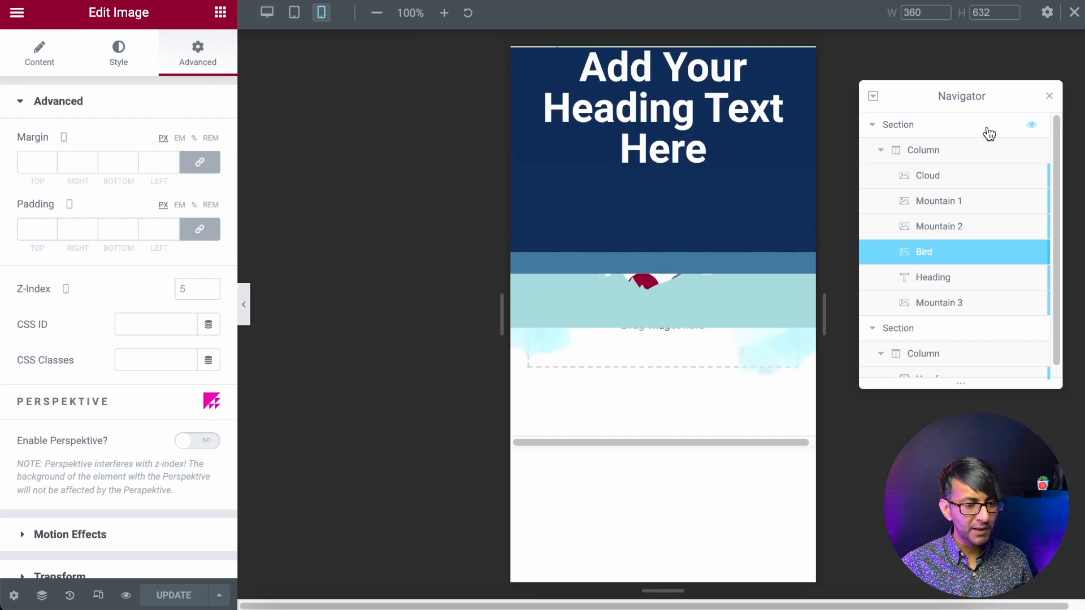
{"action": "left_click", "coordinate": [1049, 96]}
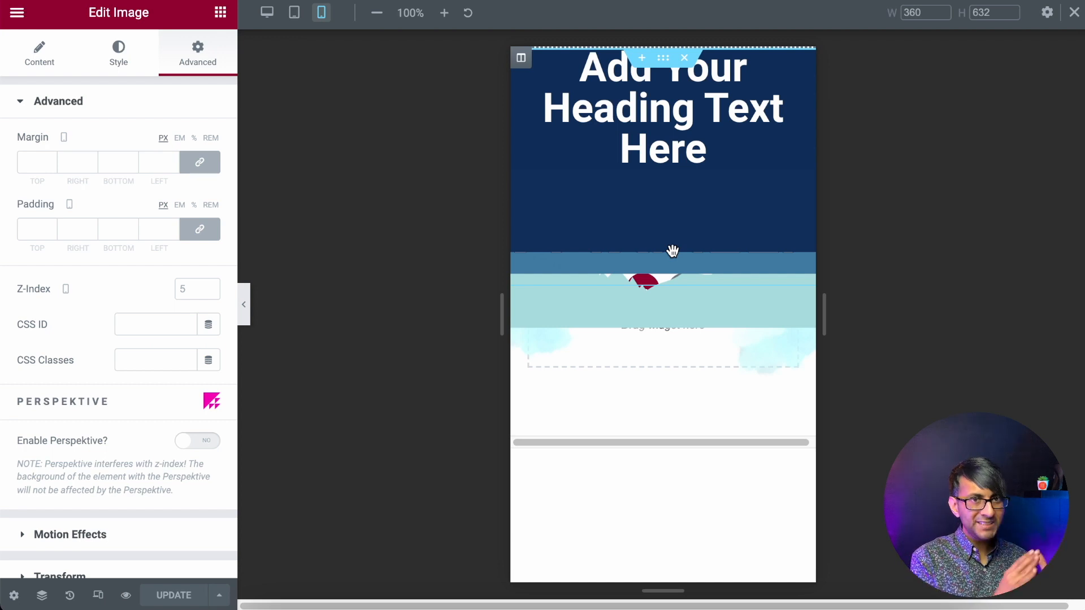
{"action": "left_click", "coordinate": [267, 12]}
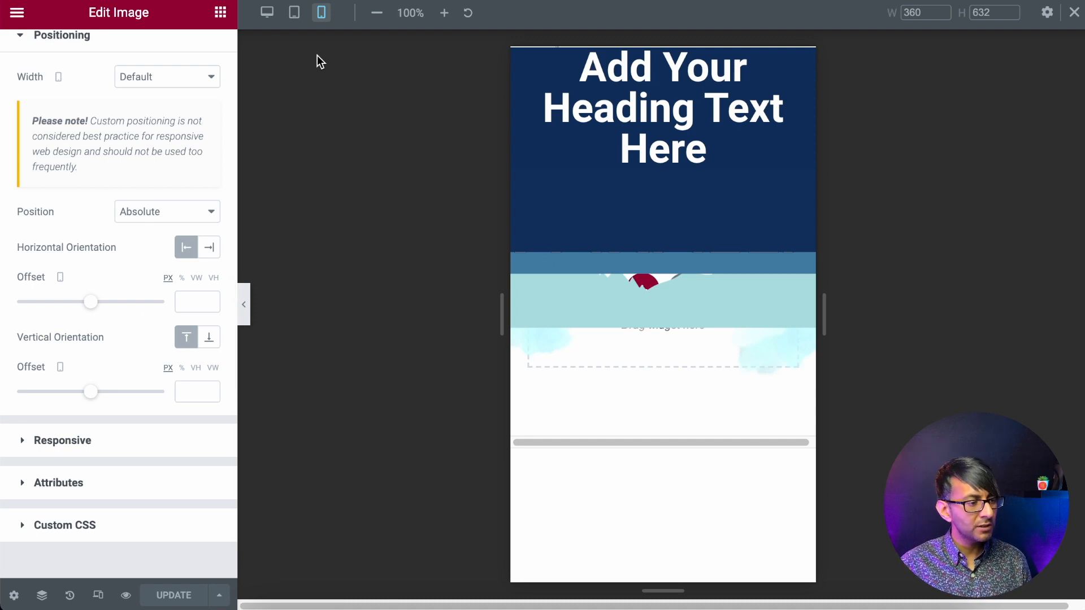
{"action": "left_click", "coordinate": [268, 14]}
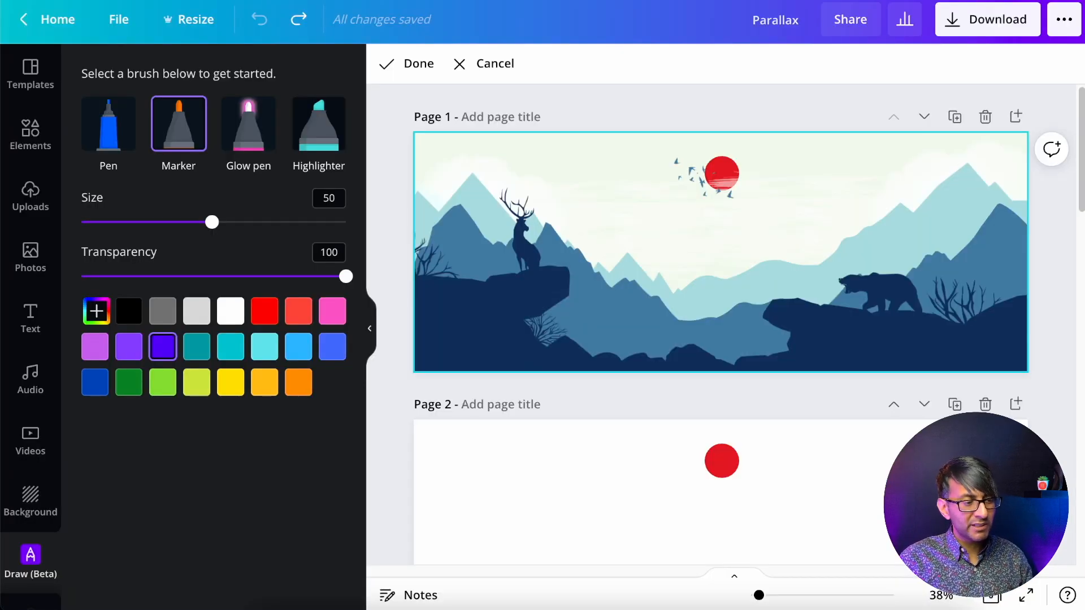
- In the Canva Parallax design, try out the brown deer graphic from the recently used elements on page 1 and remove it
{"action": "left_click", "coordinate": [31, 135]}
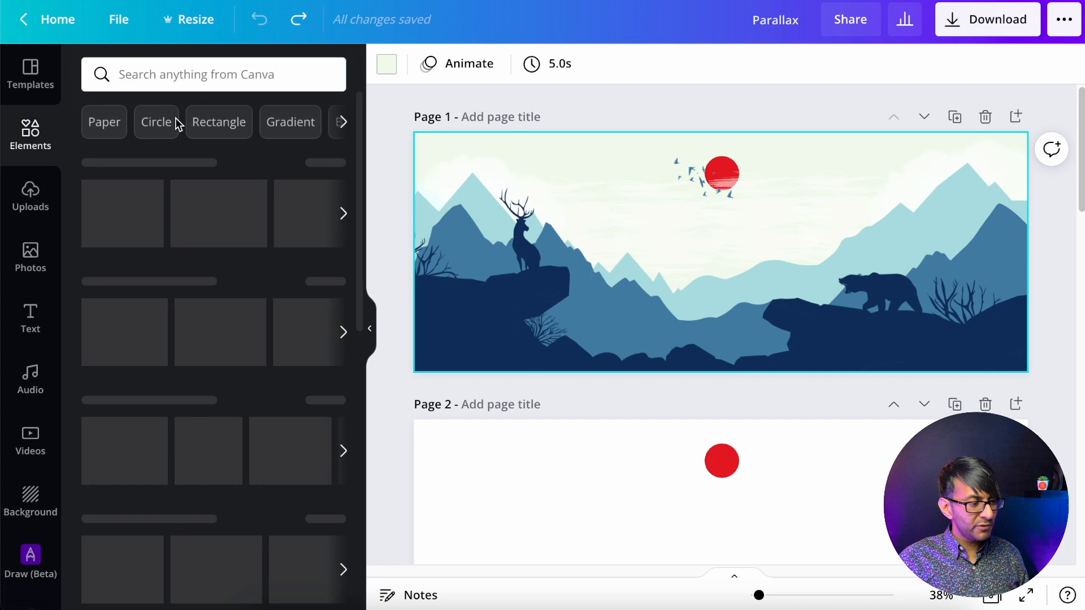
{"action": "left_click", "coordinate": [337, 165]}
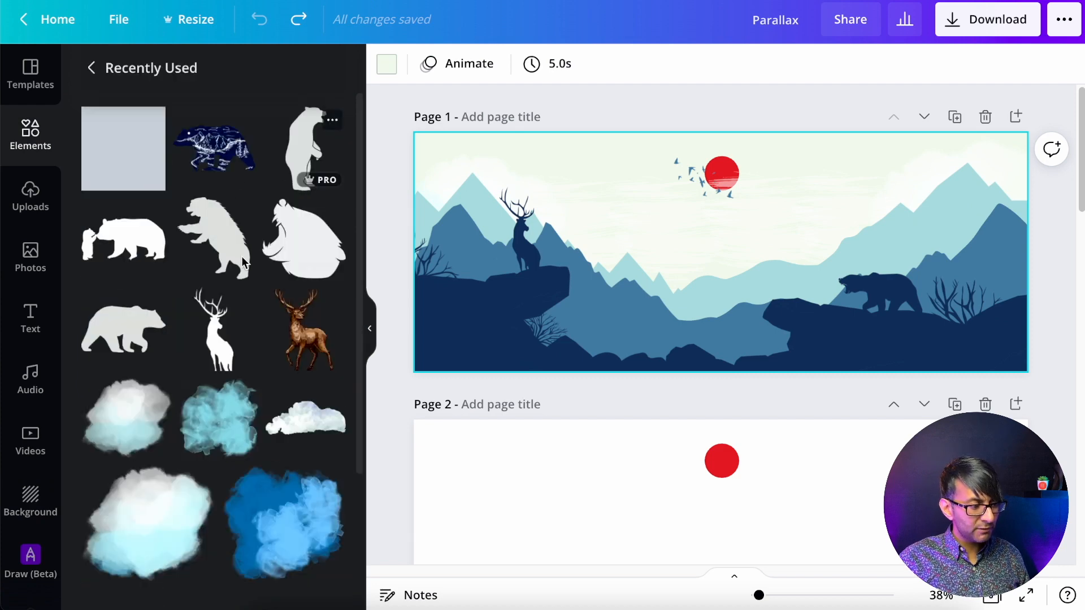
{"action": "left_click_drag", "start_coordinate": [311, 330], "coordinate": [677, 311]}
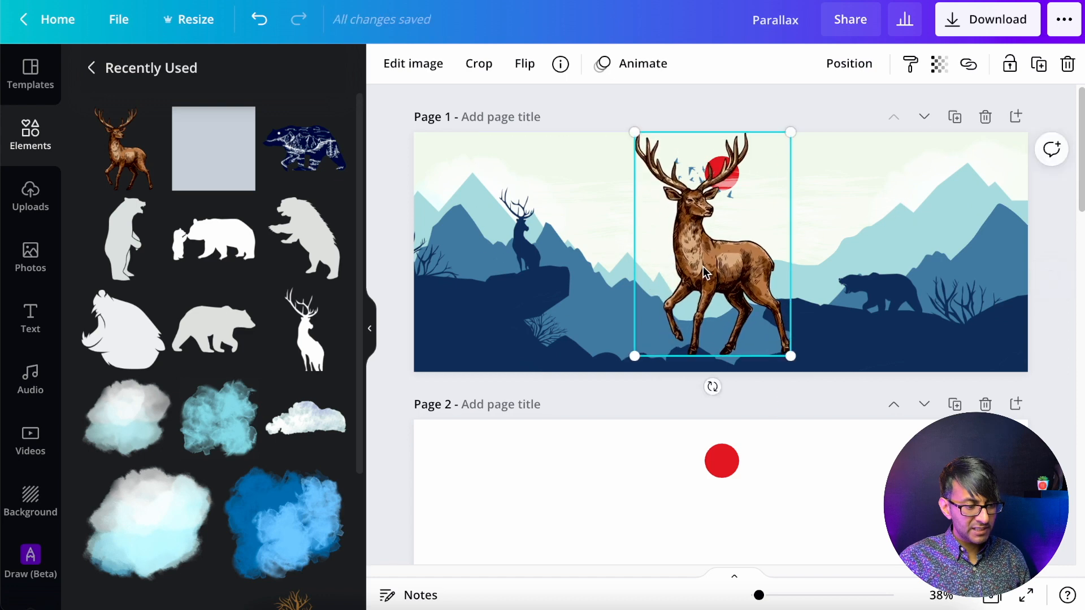
{"action": "key", "text": "Delete"}
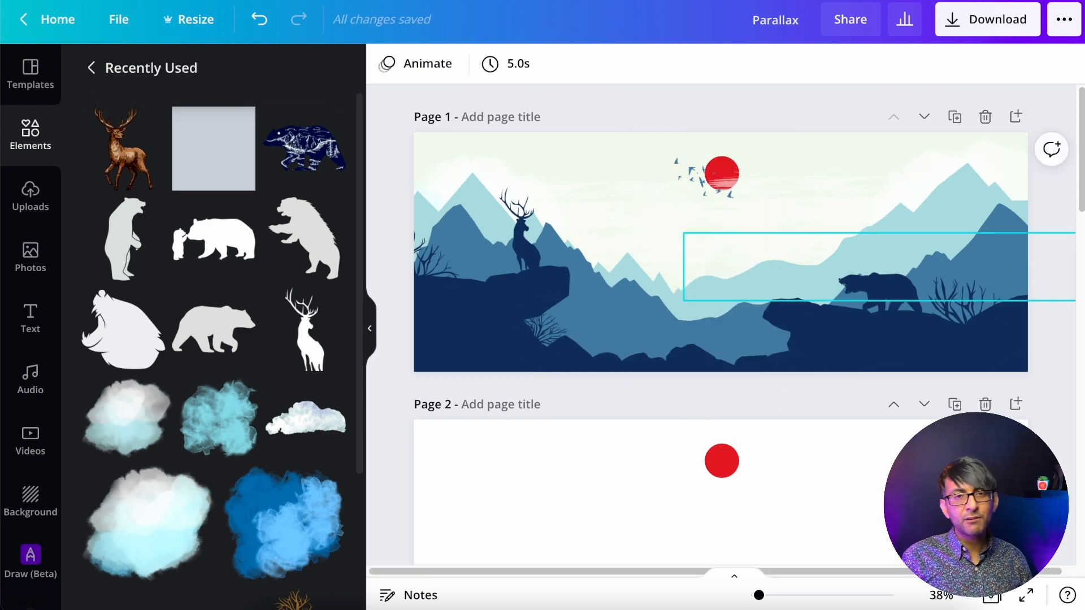